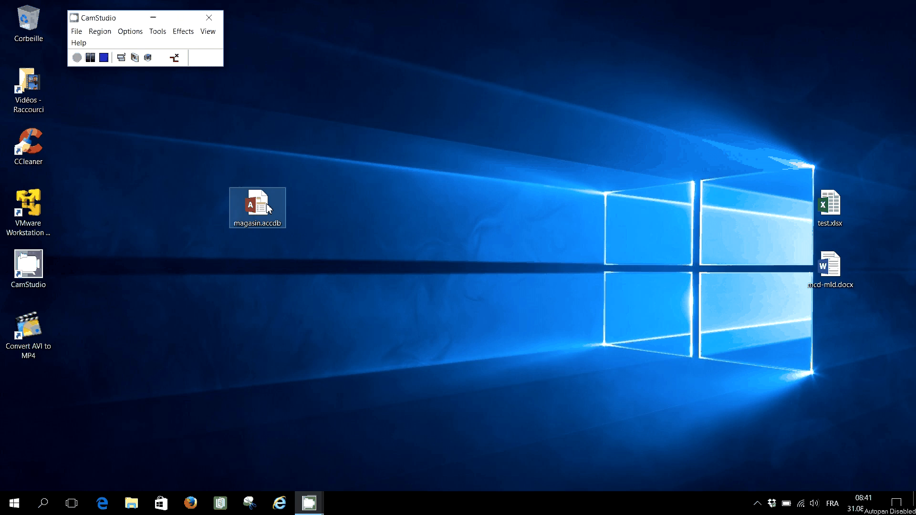
- Open the magasin.accdb database from the desktop and display its table relationships
double_click(267, 209)
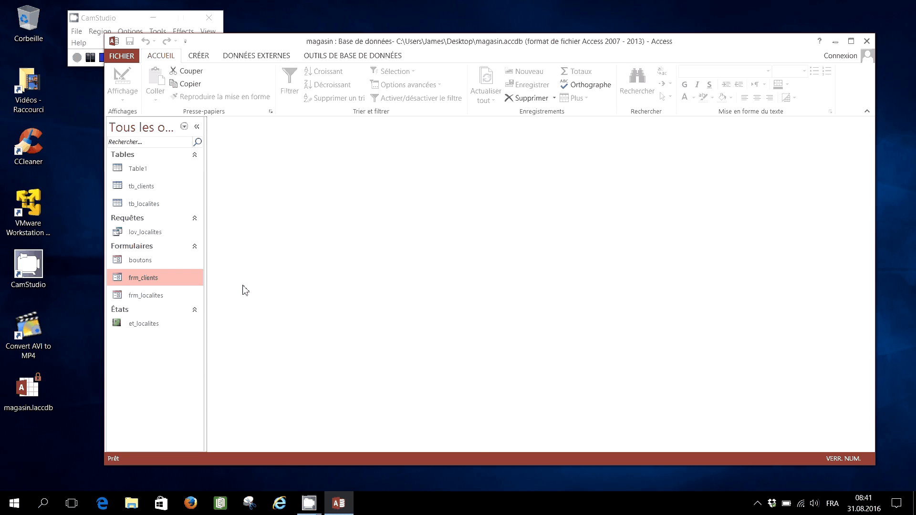
left_click(256, 57)
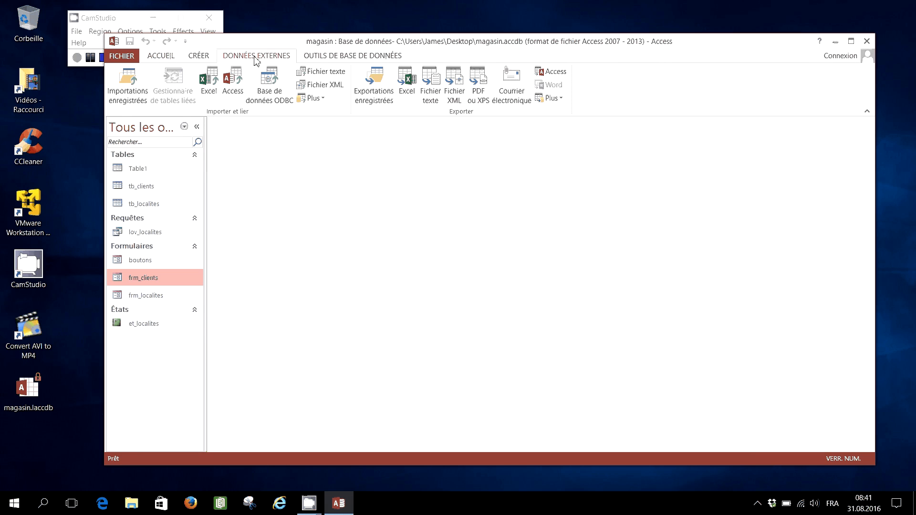
left_click(342, 55)
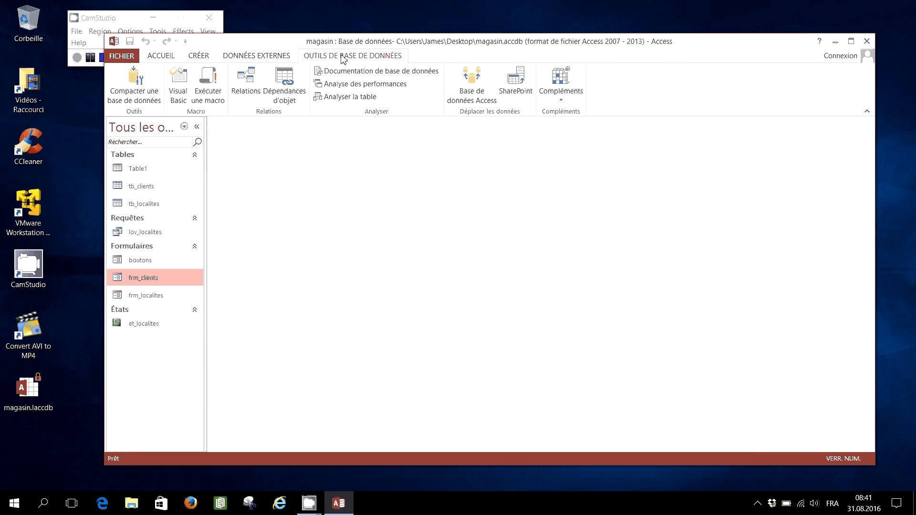
left_click(246, 81)
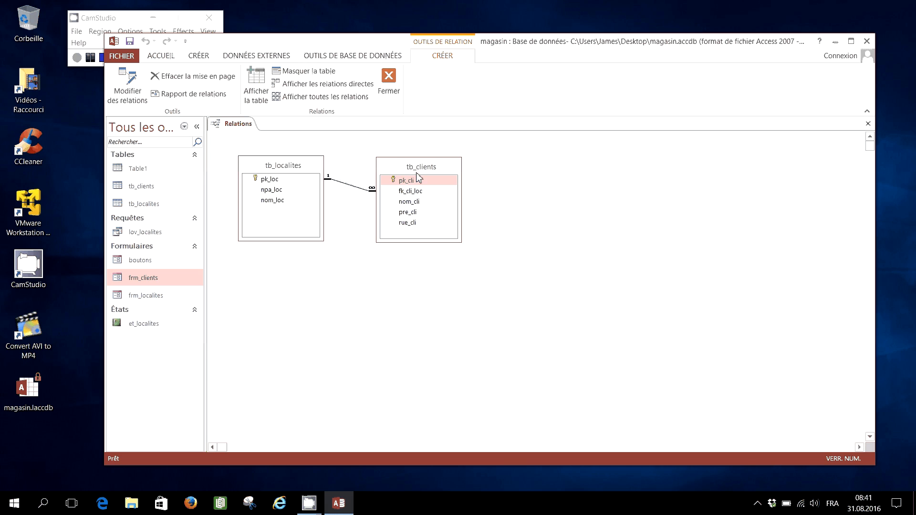
- Delete the table Table1 from the database
left_click(123, 173)
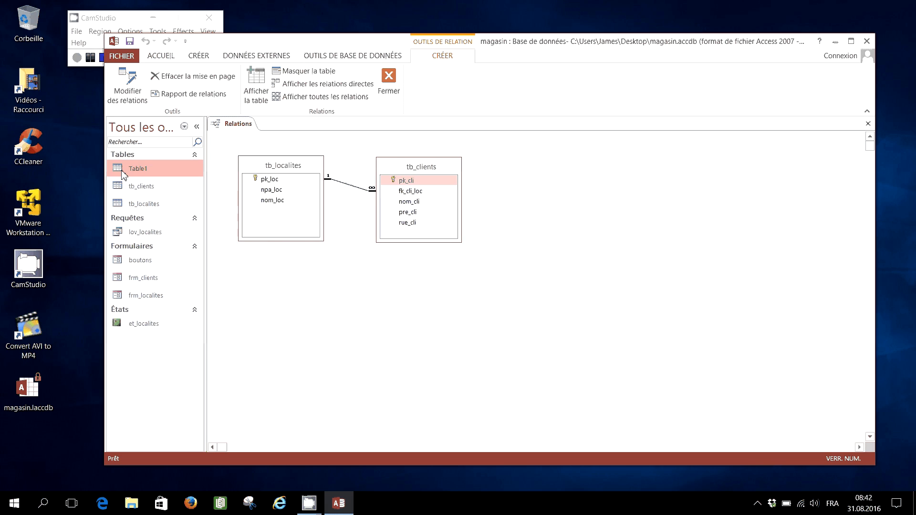
key("Delete")
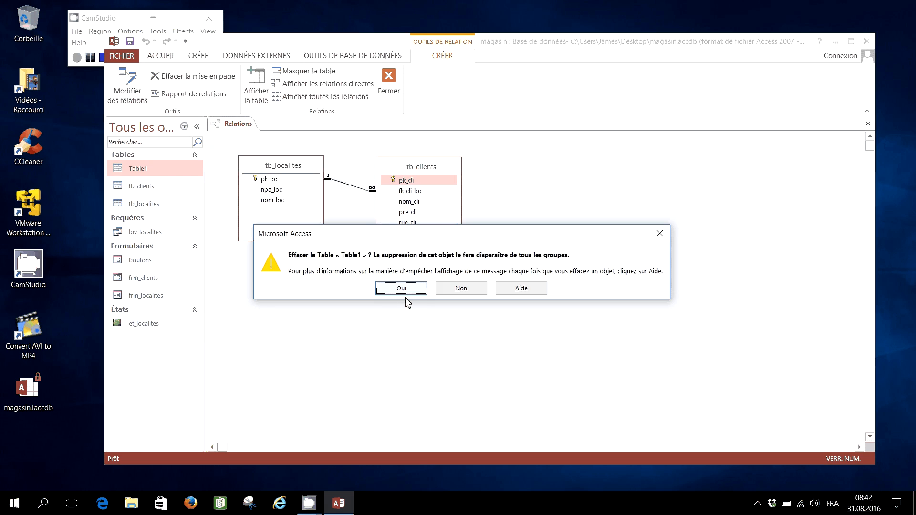
left_click(405, 295)
left_click(430, 290)
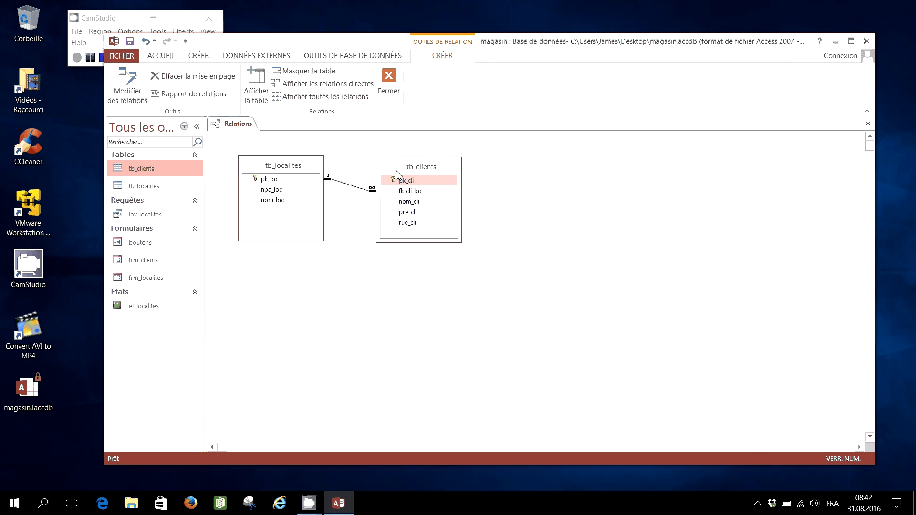
- Move tb_clients slightly down and to the right, and tb_localites slightly to the left in the relationship diagram
left_click_drag(396, 170, 409, 174)
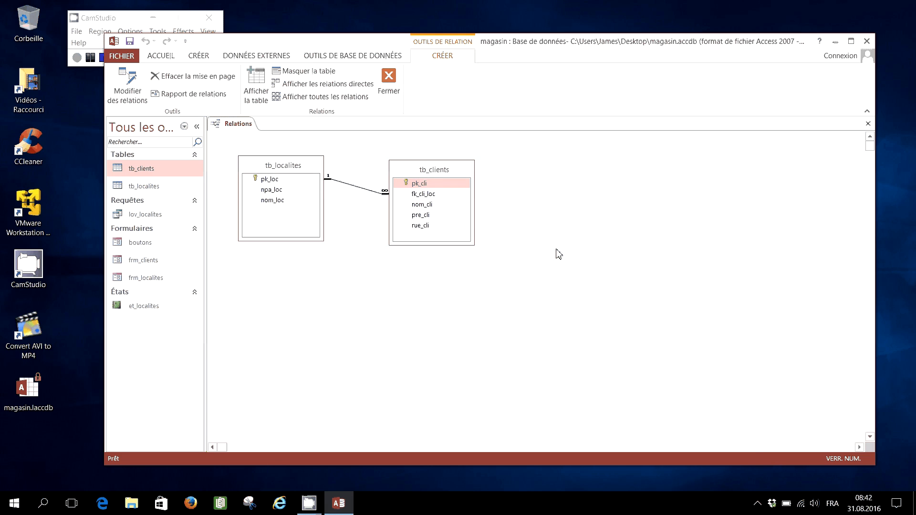
mouse_move(445, 173)
left_mouse_down()
mouse_move(431, 171)
mouse_move(444, 186)
left_mouse_up()
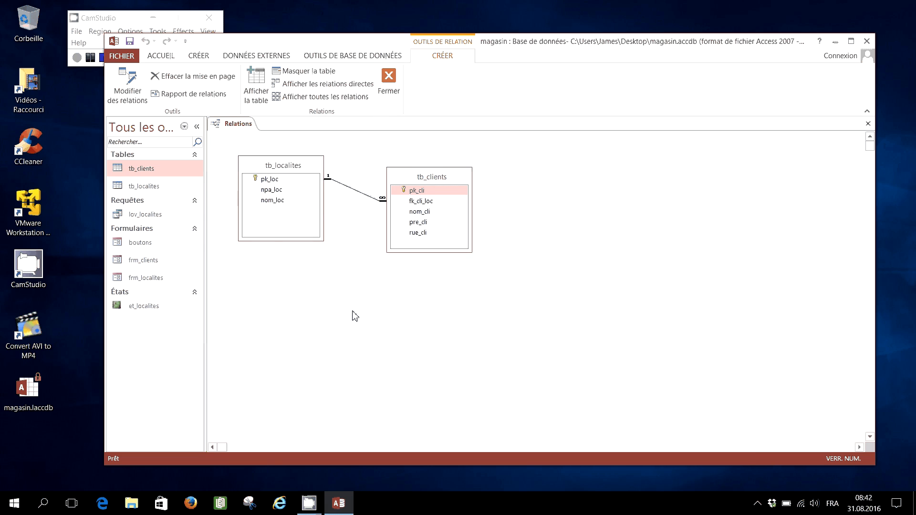
left_click_drag(289, 172, 281, 172)
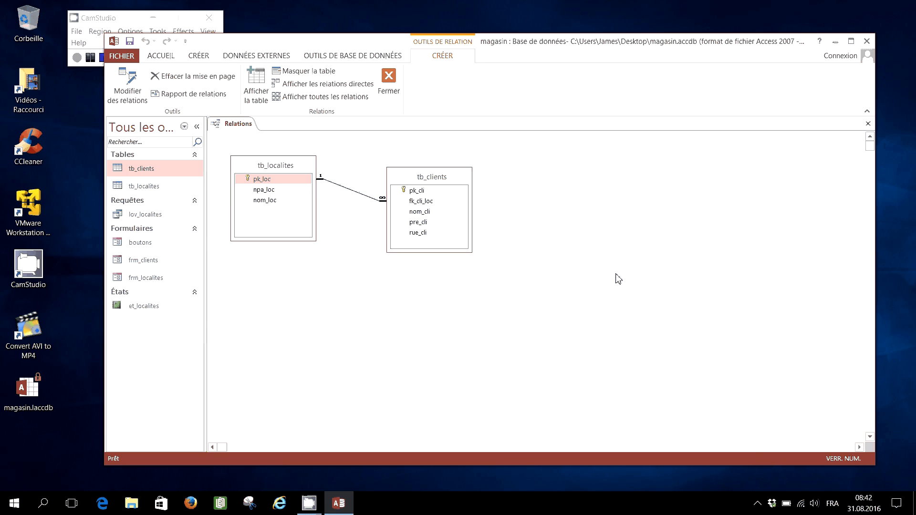
- Create a new table and save it as tb_commandes
left_click(208, 58)
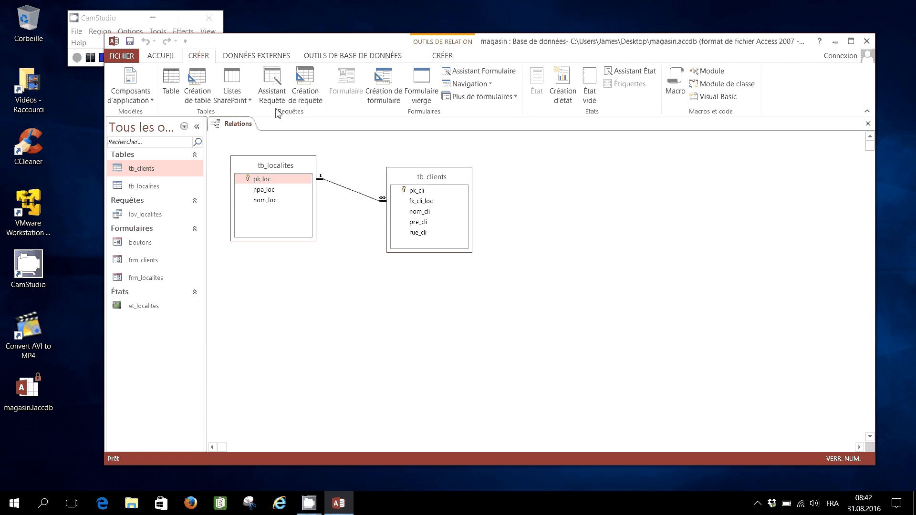
left_click(173, 82)
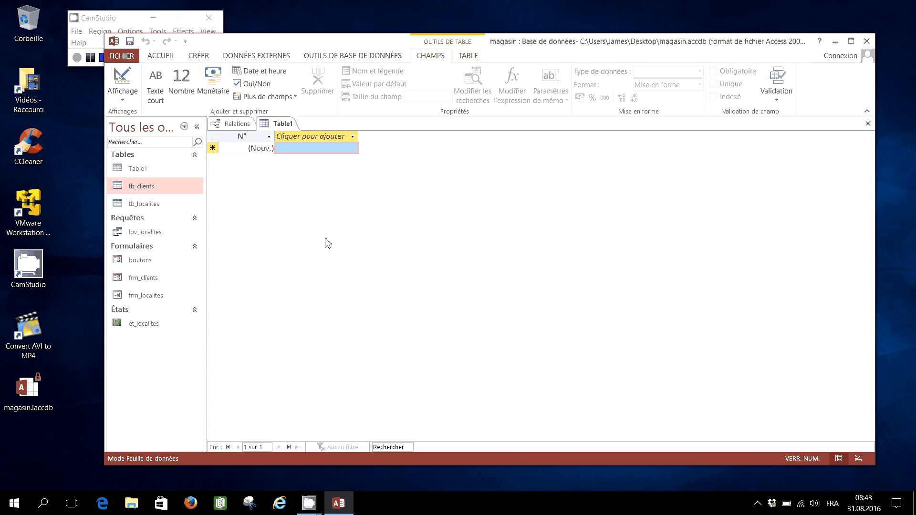
right_click(281, 124)
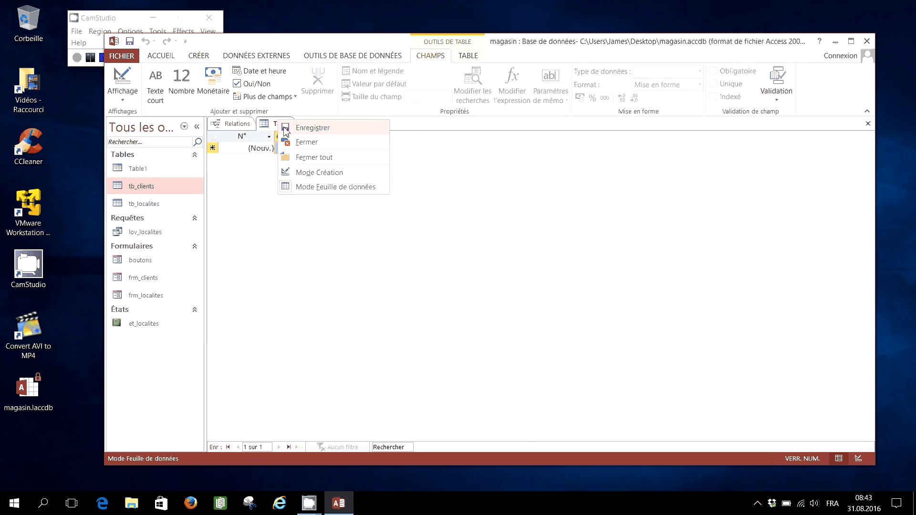
left_click(308, 127)
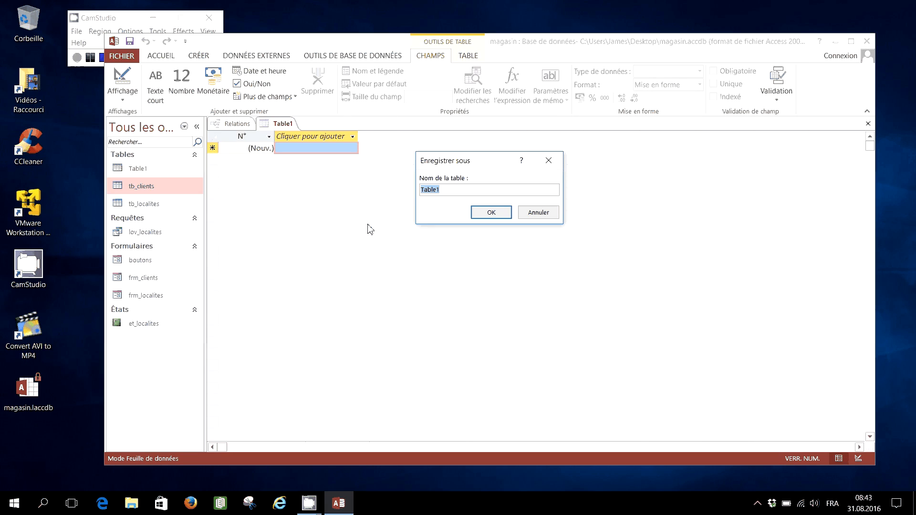
type("tb_commandes")
left_click(501, 213)
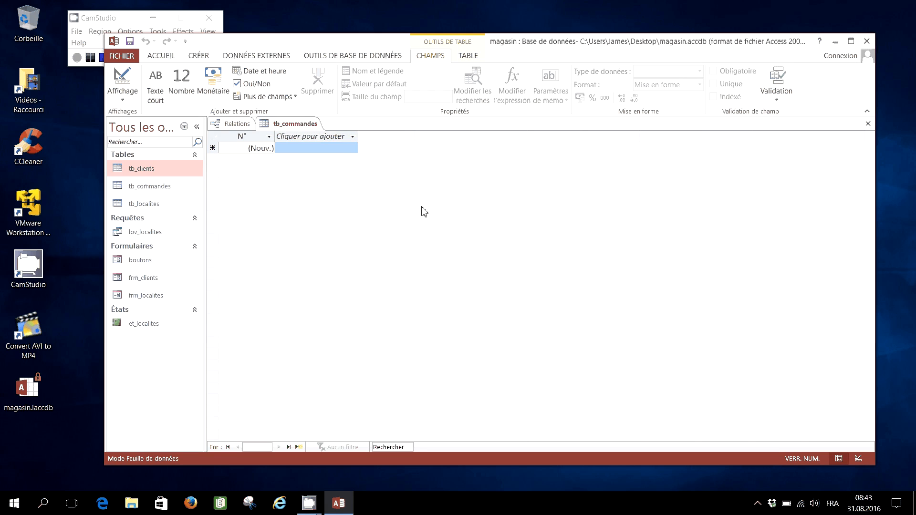
- Switch tb_commandes to design view and rename its primary key field as pk_com
right_click(294, 123)
left_click(317, 177)
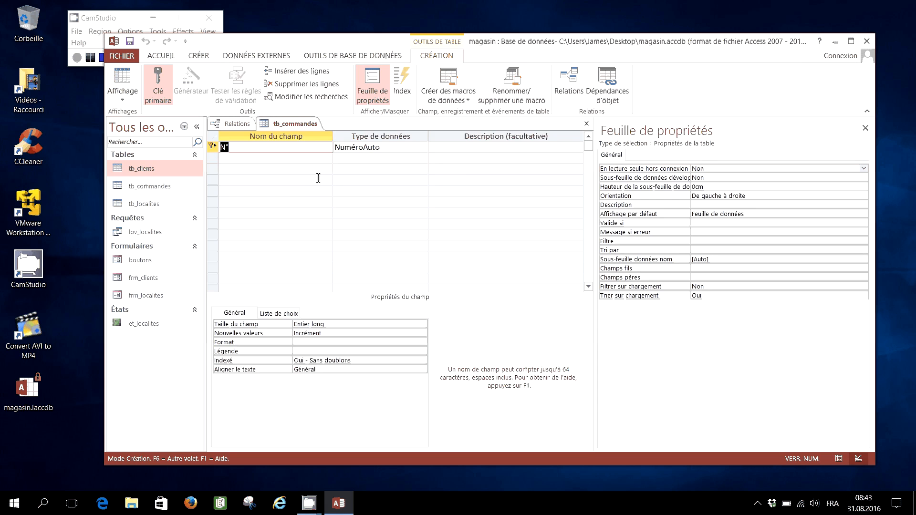
type("pk_com")
- Add a Texte court field no_com with a field size of 10 and the caption "Numéro :"
left_click(237, 157)
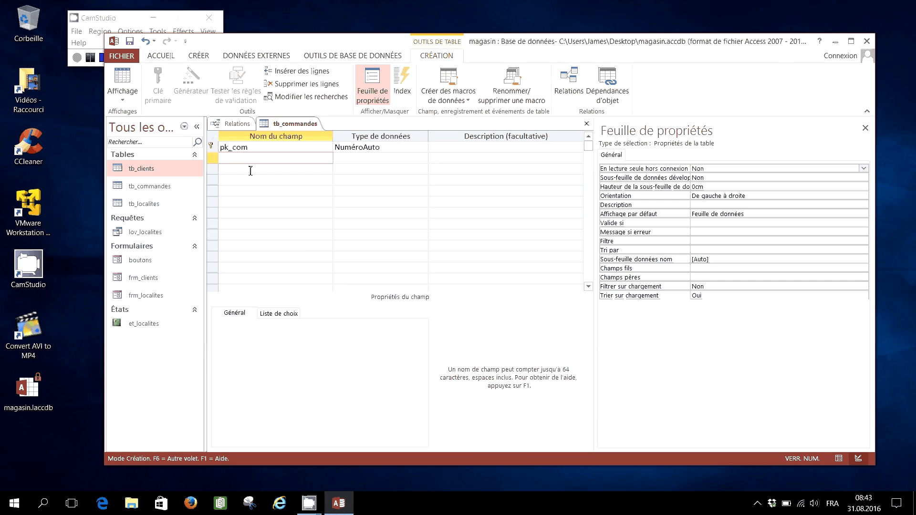
type("no_com")
left_click(348, 158)
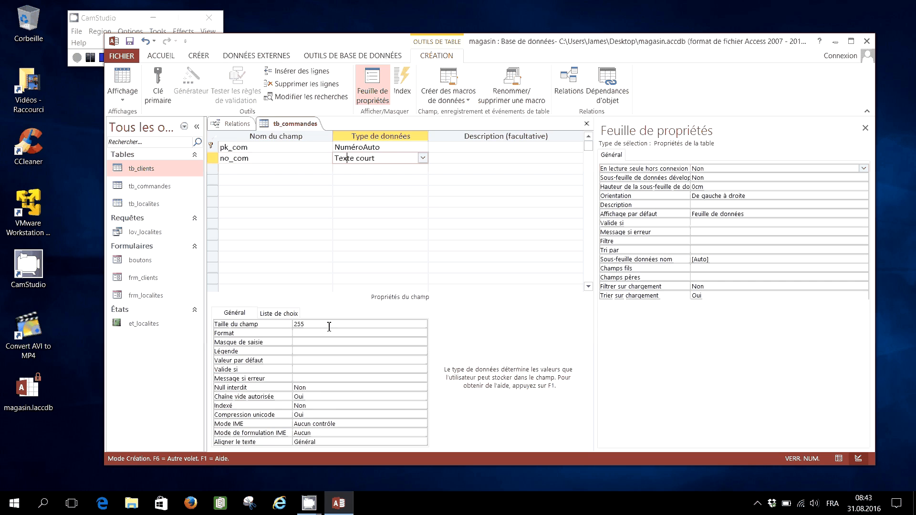
left_click(285, 326)
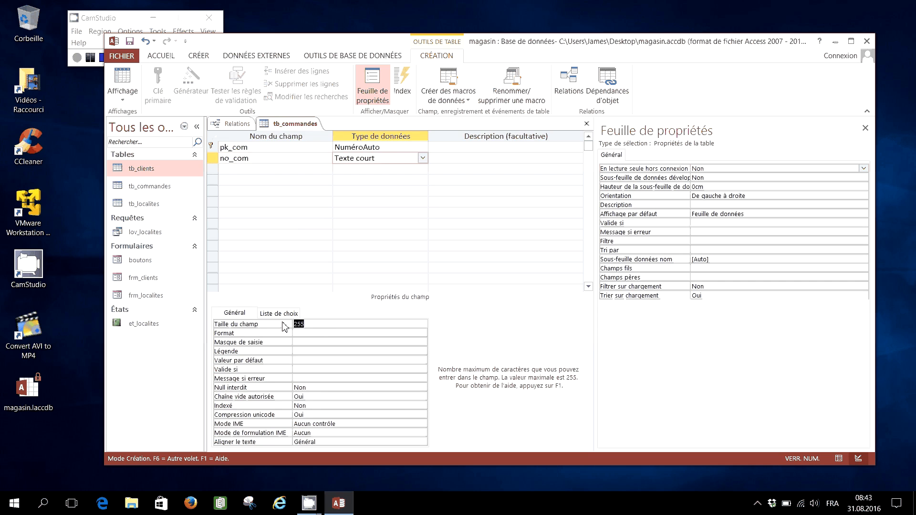
type("10")
left_click(305, 350)
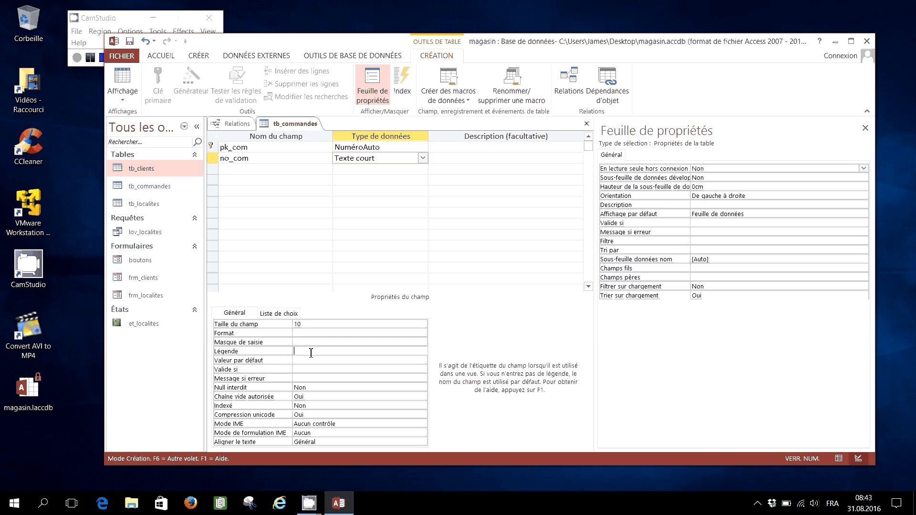
type("Numéro :")
- Make no_com mandatory by setting Null interdit to Oui and Chaîne vide autorisée to Non
left_click(317, 388)
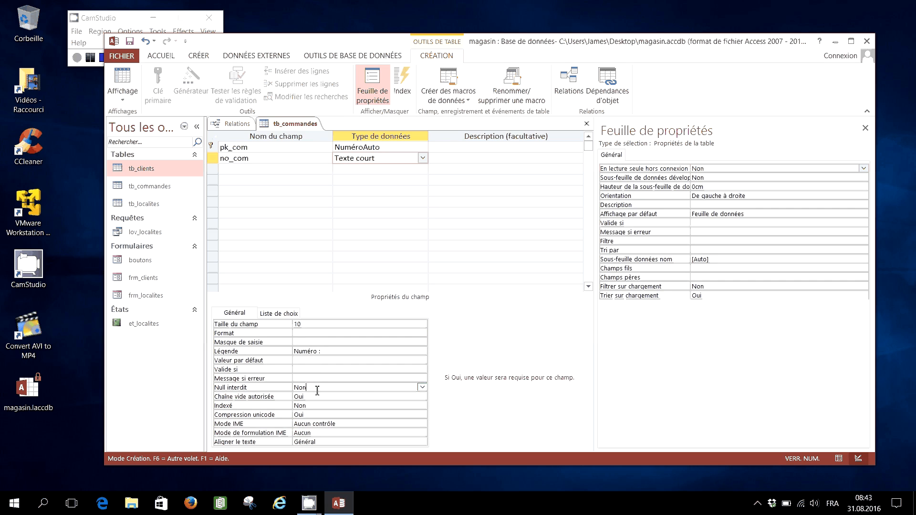
left_click(422, 387)
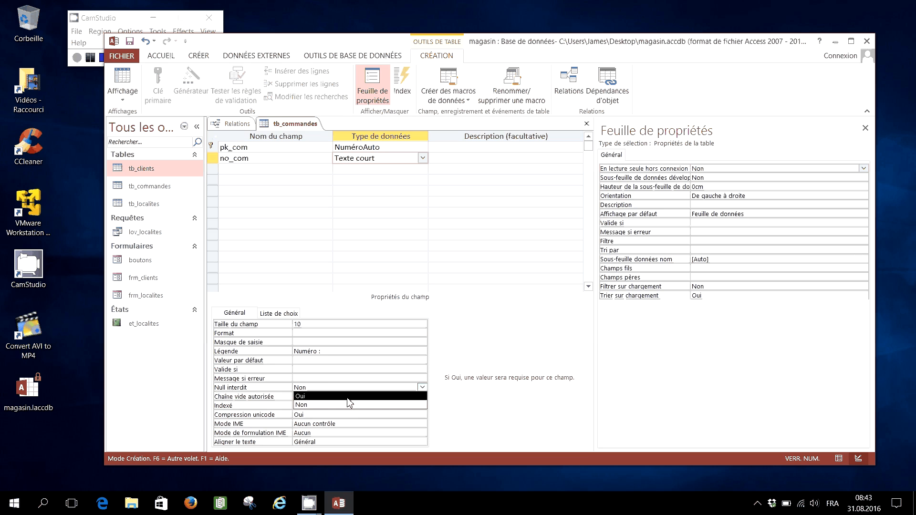
left_click(348, 399)
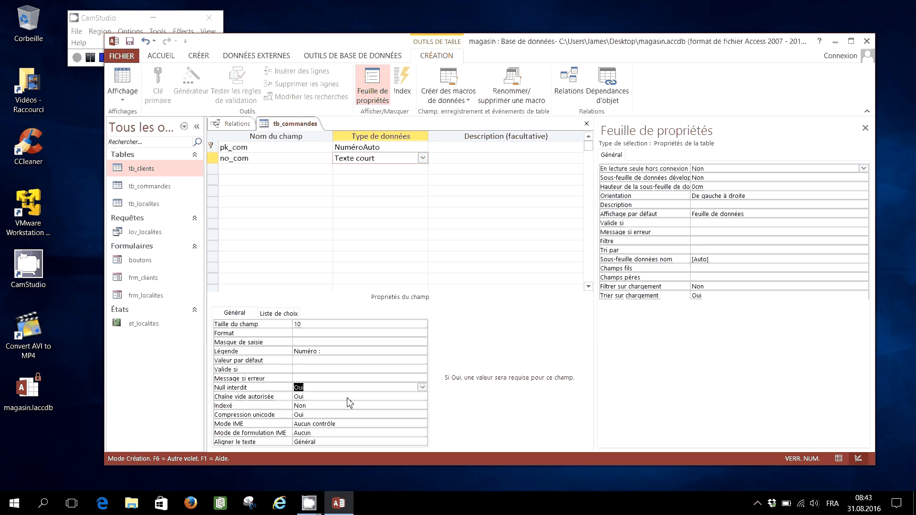
left_click(348, 399)
left_click(422, 397)
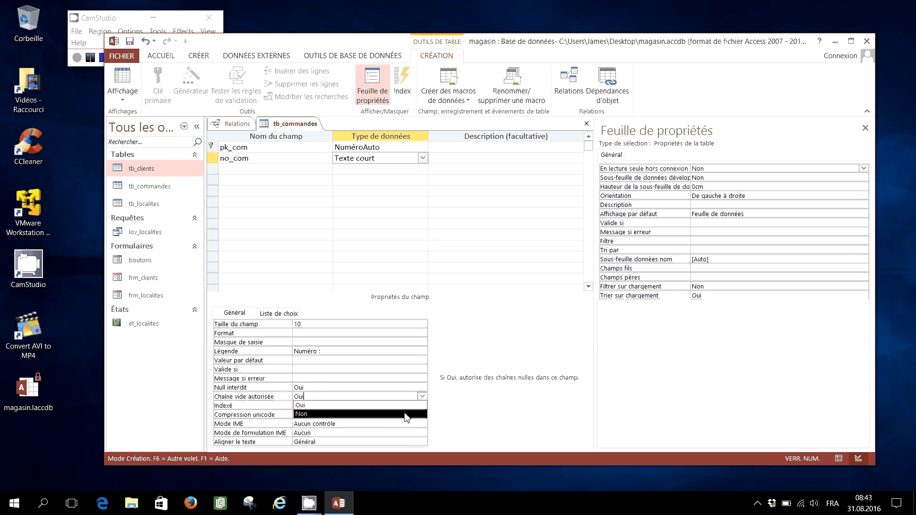
left_click(373, 414)
- Set the Indexé property of no_com to Oui - Sans doublons
left_click(369, 406)
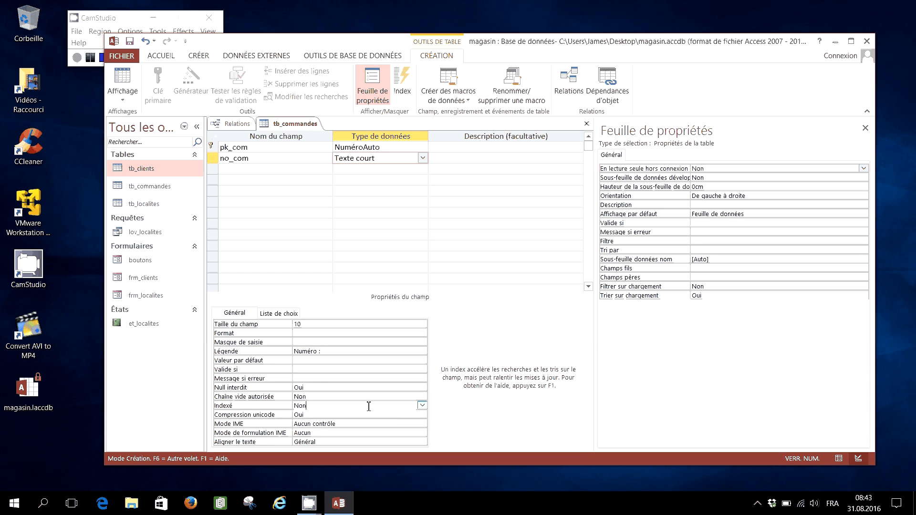
left_click(421, 406)
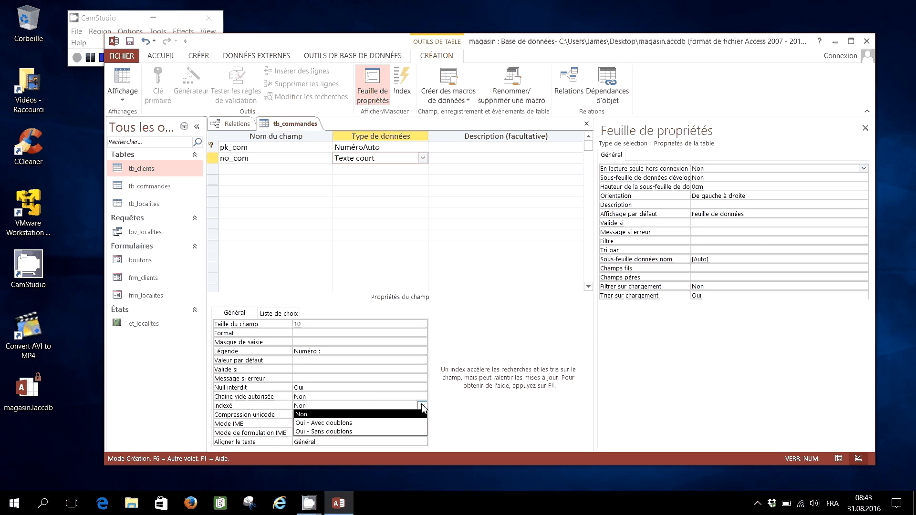
left_click(367, 432)
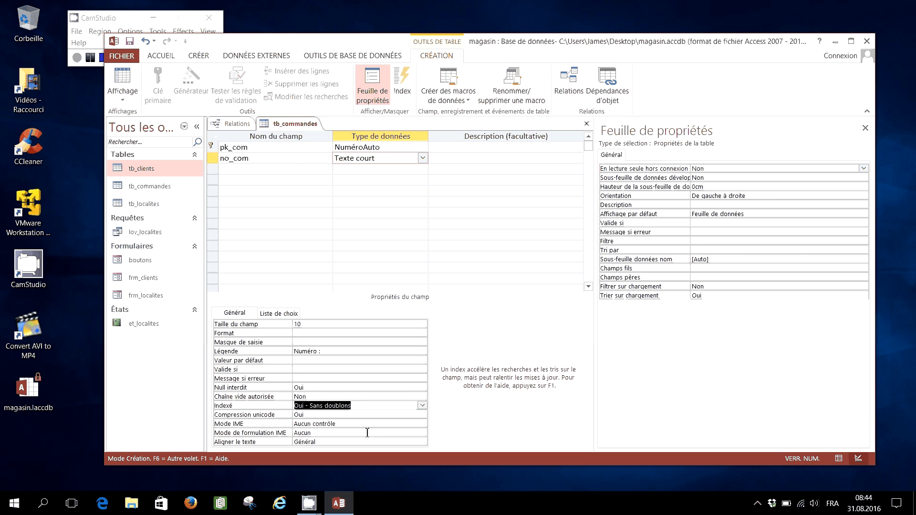
- Add a field date_com to tb_commandes with the data type Date/Heure
left_click(296, 160)
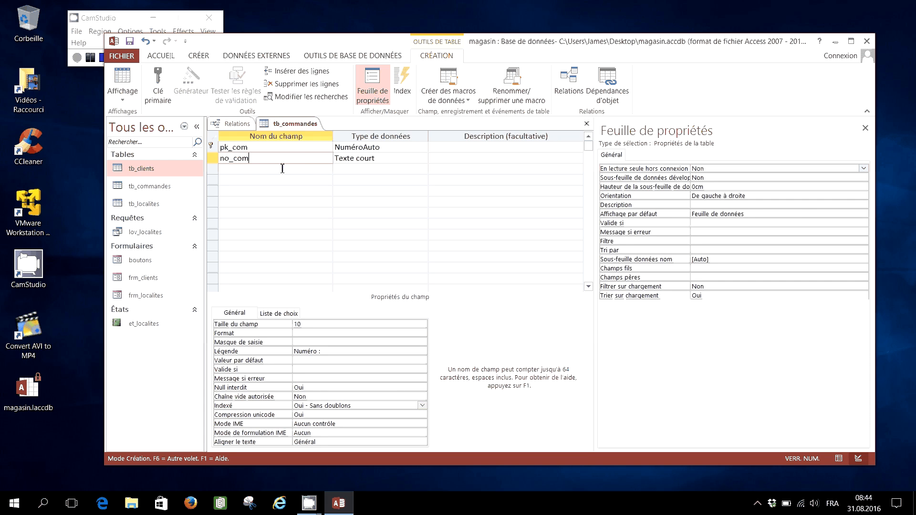
left_click(280, 170)
type("d")
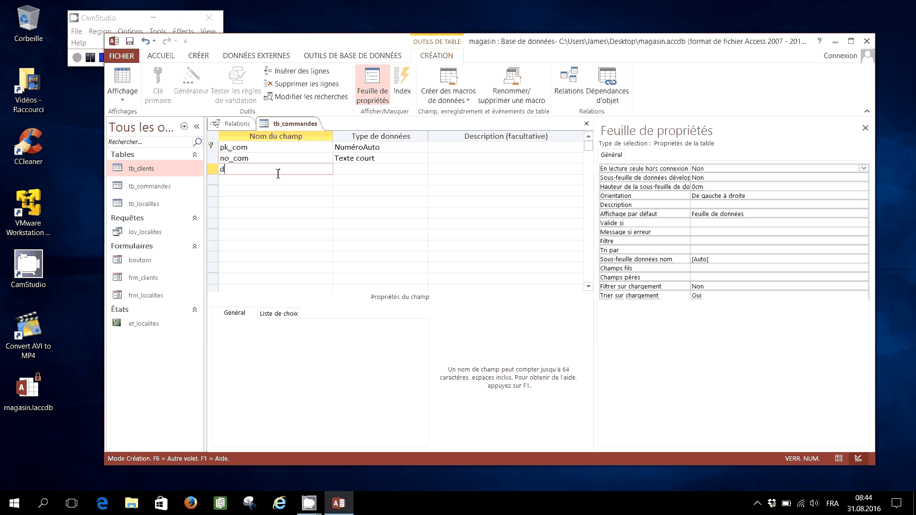
type("ate_com")
key("Tab")
left_click(422, 170)
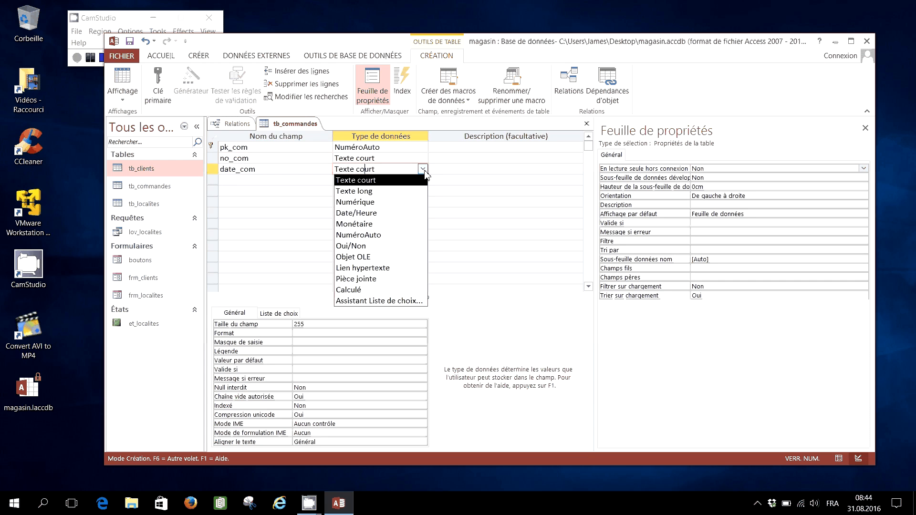
left_click(377, 214)
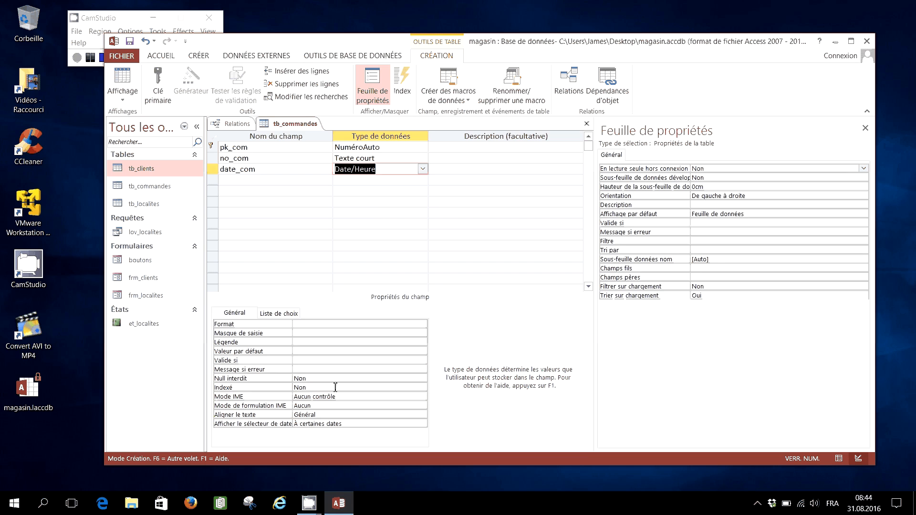
- Set the Null interdit property of date_com to Oui
left_click(420, 378)
left_click(422, 378)
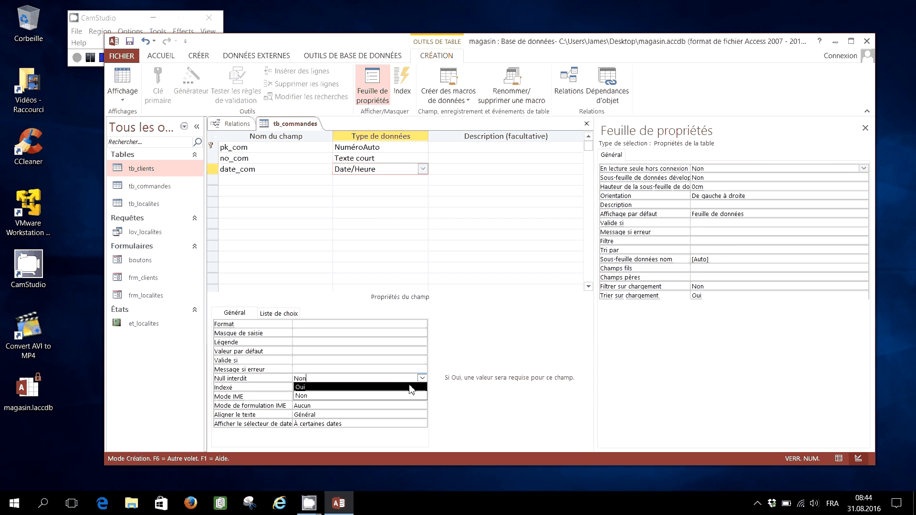
left_click(409, 387)
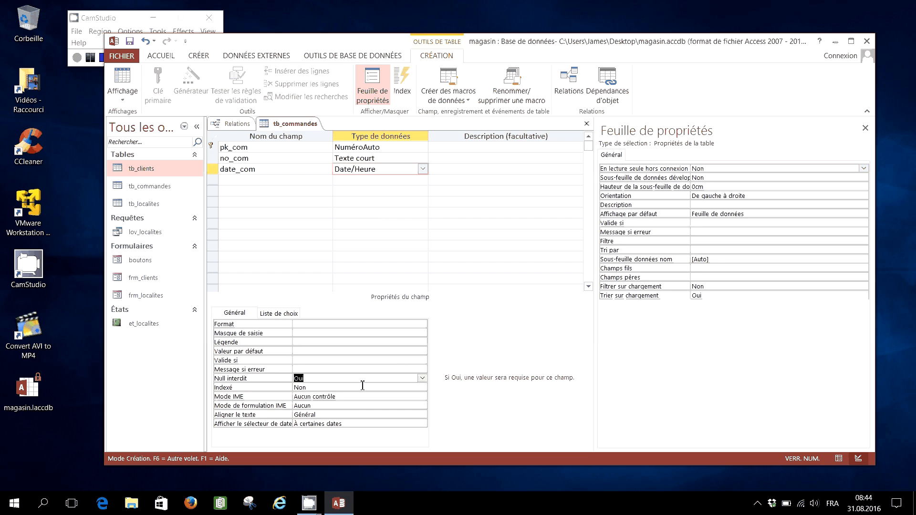
- Set the Indexé property of date_com to Oui - Avec doublons and its Légende to "Date :"
left_click(363, 386)
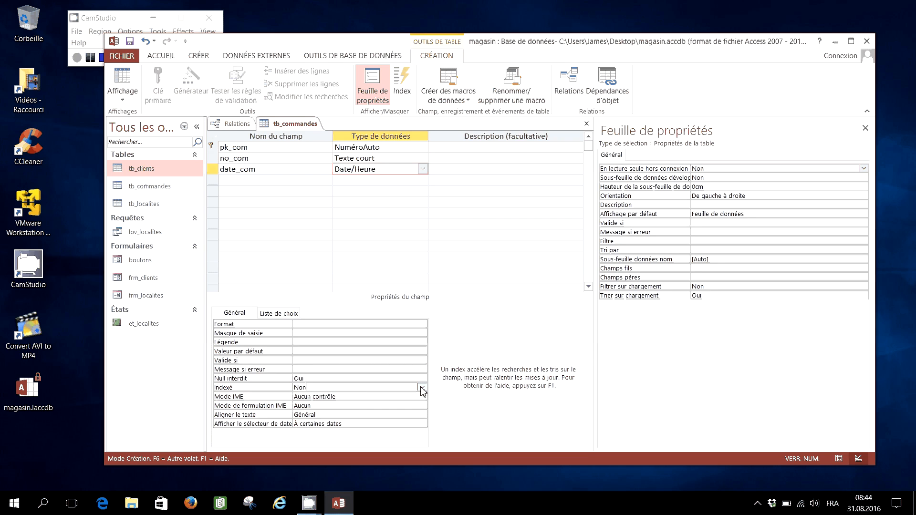
left_click(422, 387)
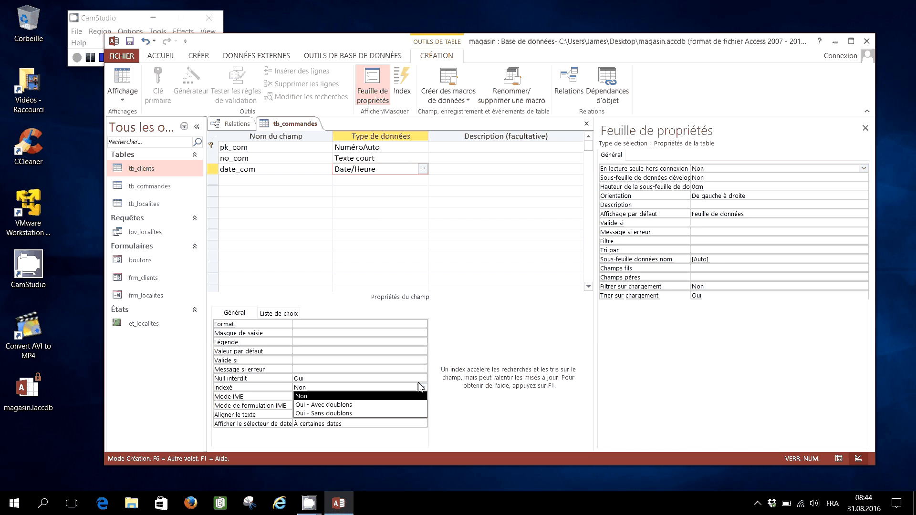
left_click(352, 406)
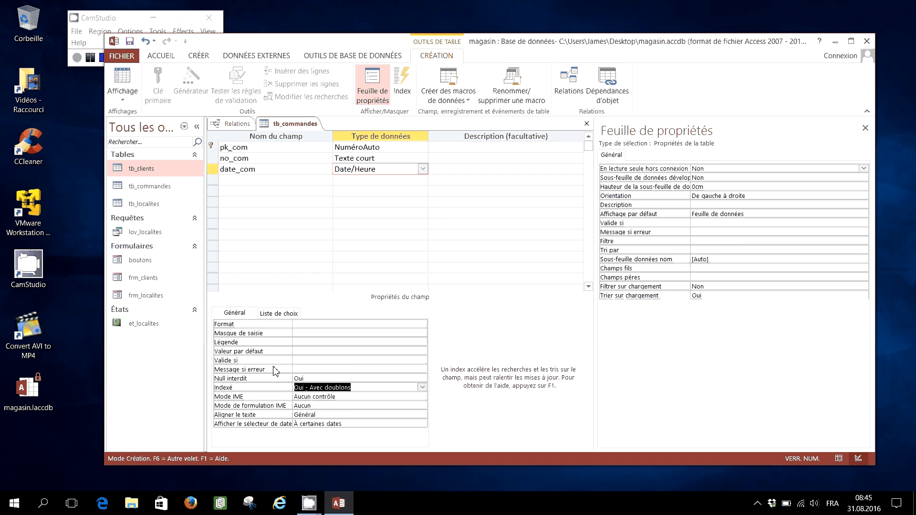
left_click(305, 344)
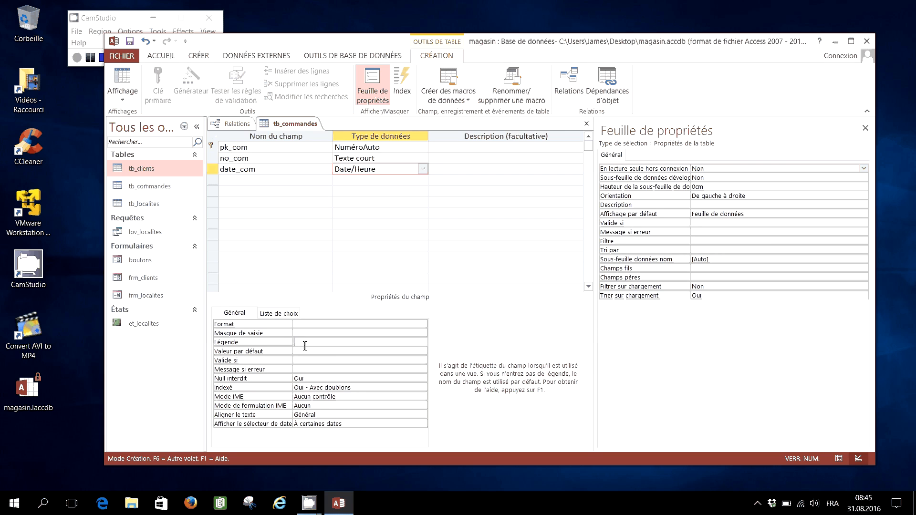
type("Date :")
- Try to set the default value of date_com to the current date with =Aujourdhui()
left_click(309, 352)
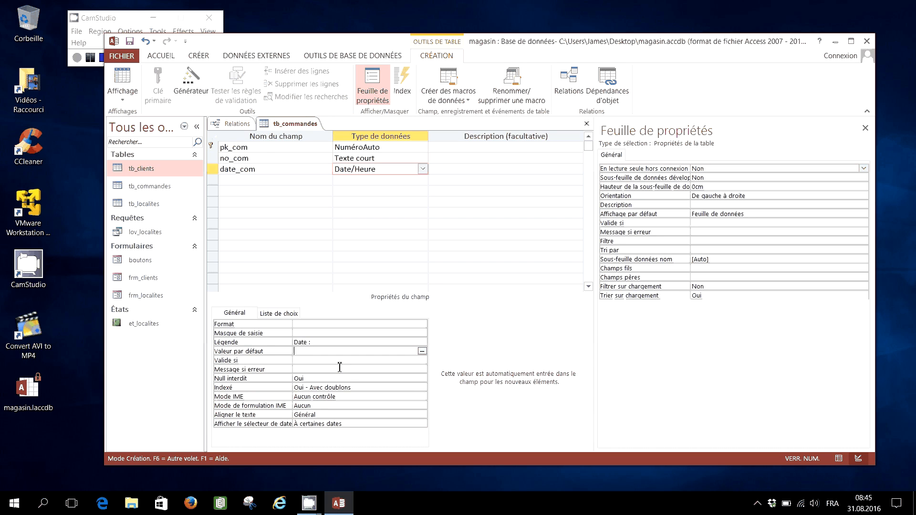
type("= today(")
key("Return")
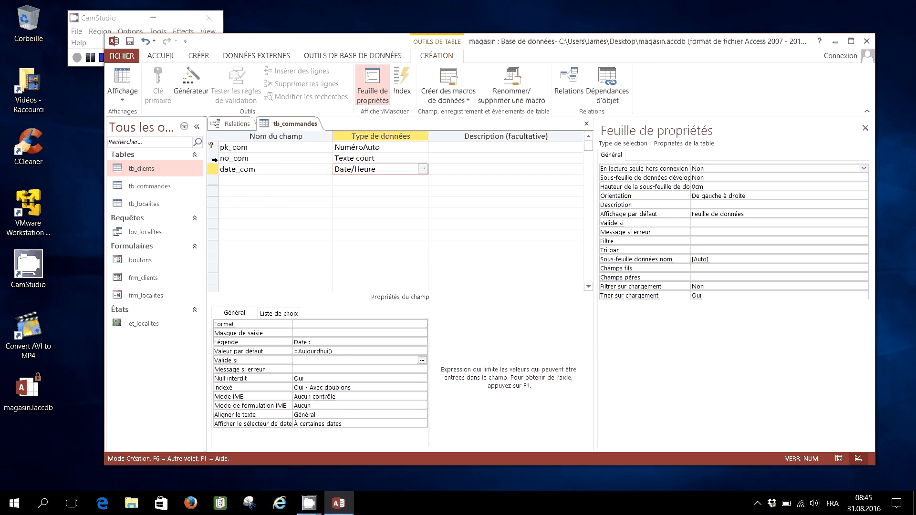
- Insert a field fk_com_cli between pk_com and no_com with the data type Numérique
right_click(215, 159)
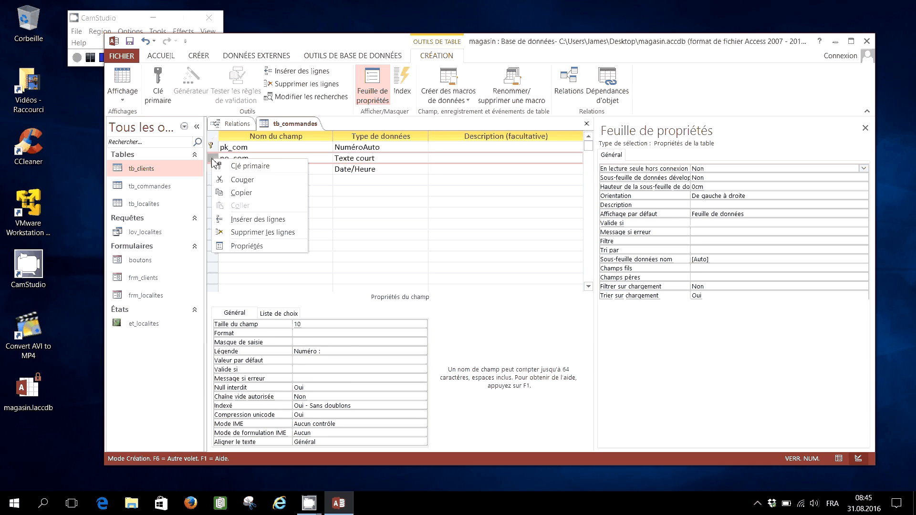
left_click(238, 220)
left_click(239, 158)
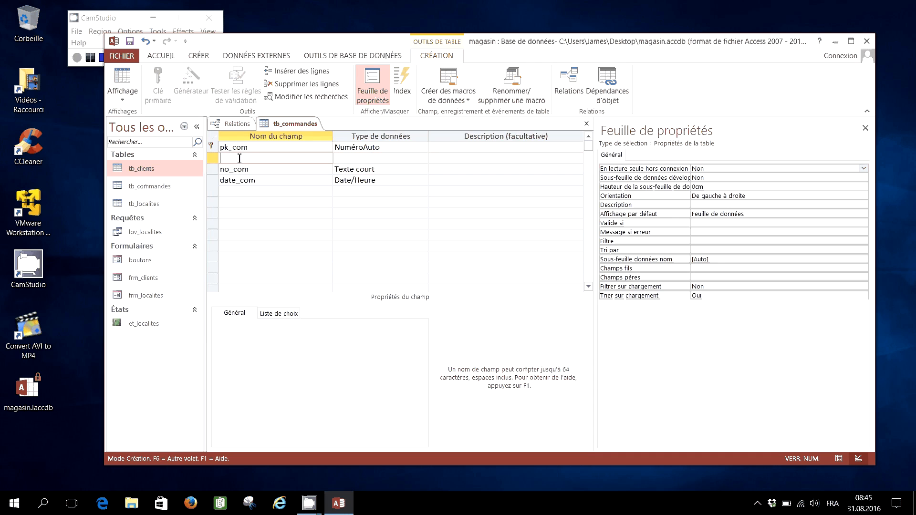
type("fk_com_cli")
left_click(354, 159)
left_click(422, 158)
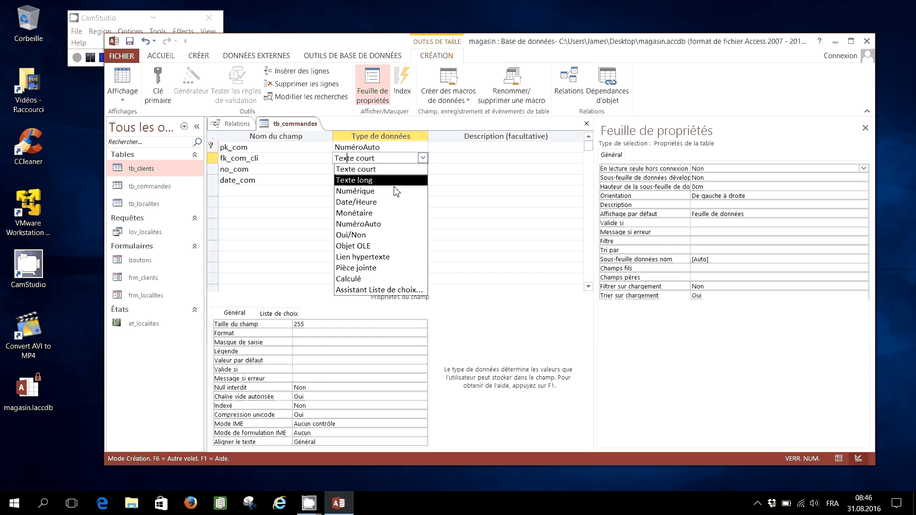
left_click(396, 193)
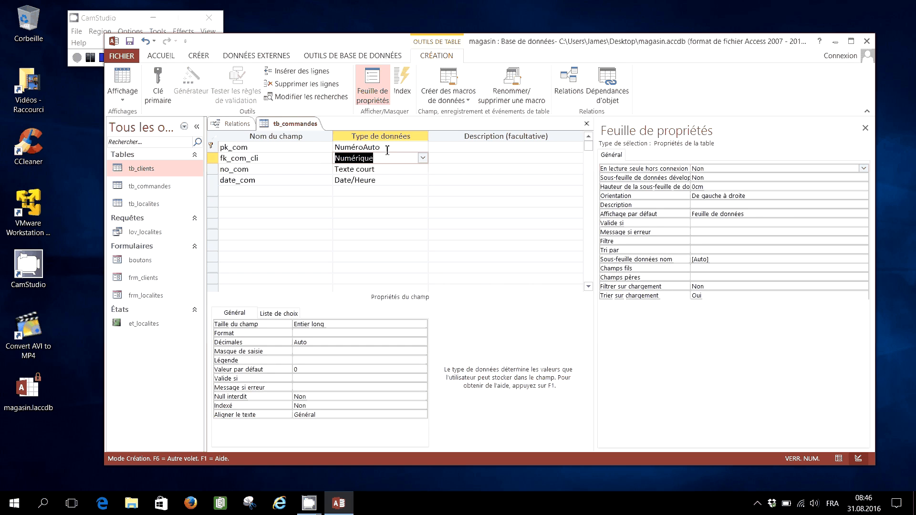
- Clear the default value of fk_com_cli and set its Légende to "Choix client :"
left_click(304, 370)
left_click_drag(304, 369, 293, 365)
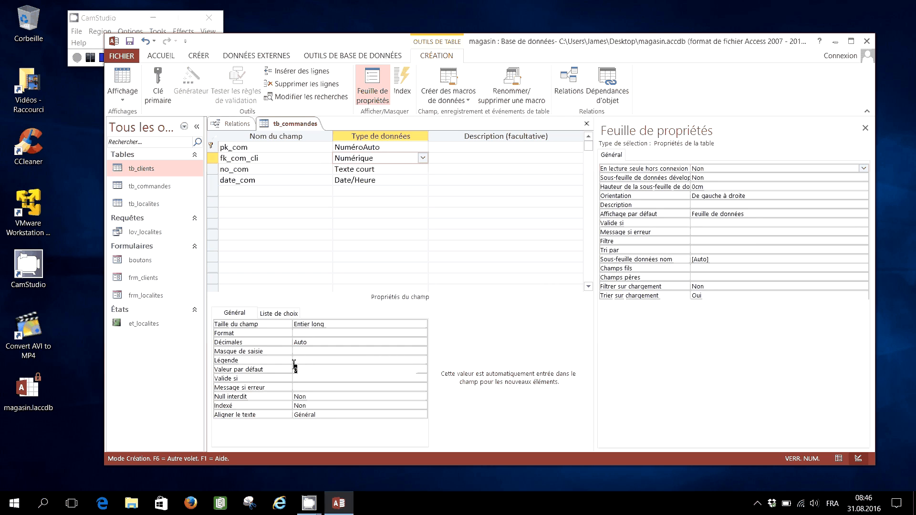
key("Delete")
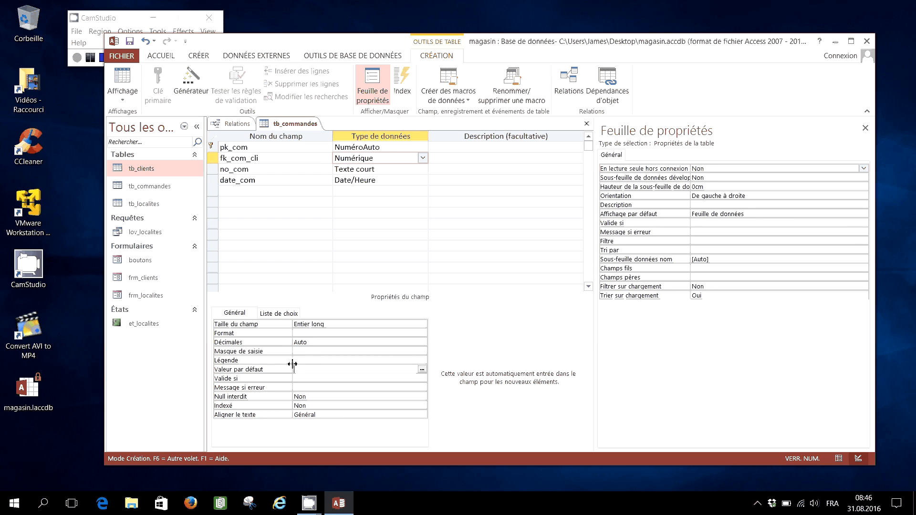
left_click(306, 360)
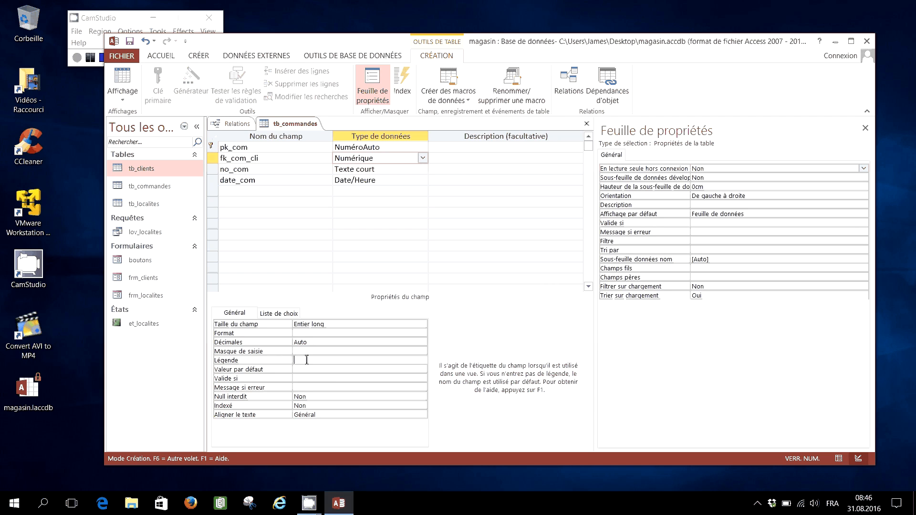
type("Choix client :")
- Set the Null interdit property of fk_com_cli to Oui and Indexé to Oui - Avec doublons
left_click(318, 397)
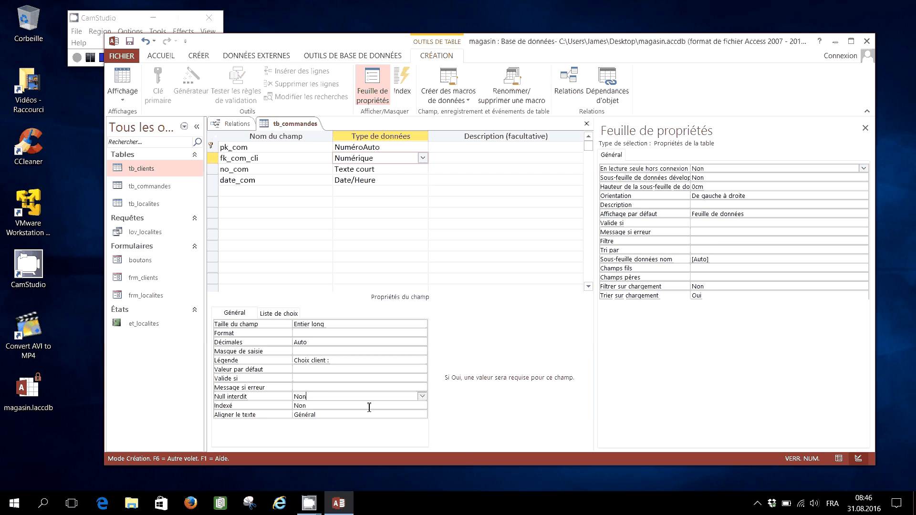
left_click(422, 397)
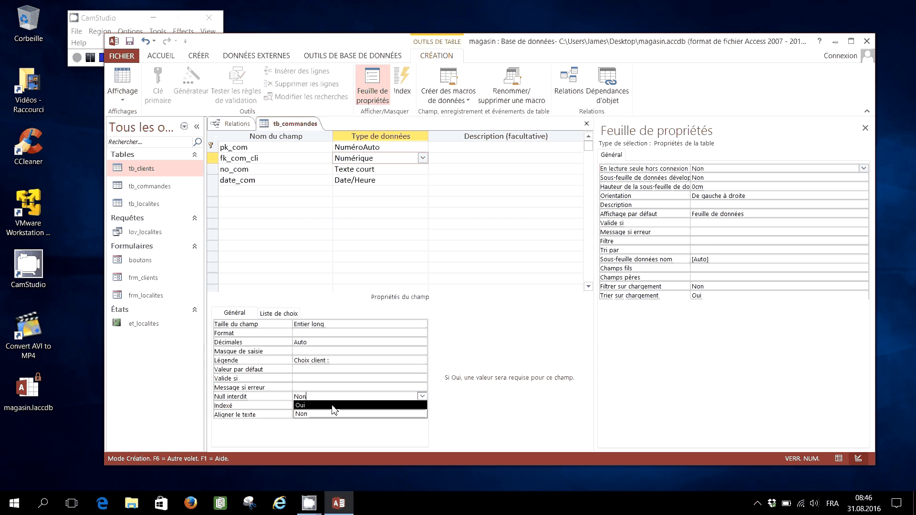
left_click(334, 405)
left_click(334, 409)
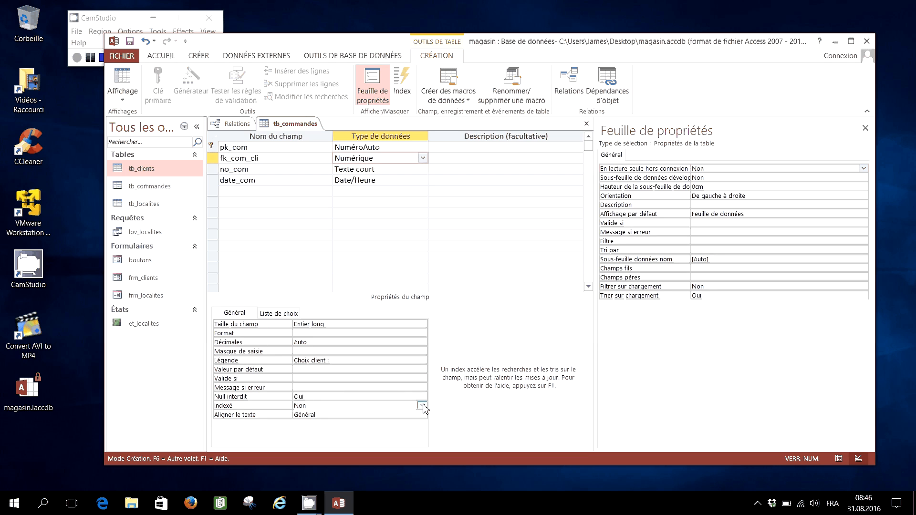
left_click(422, 406)
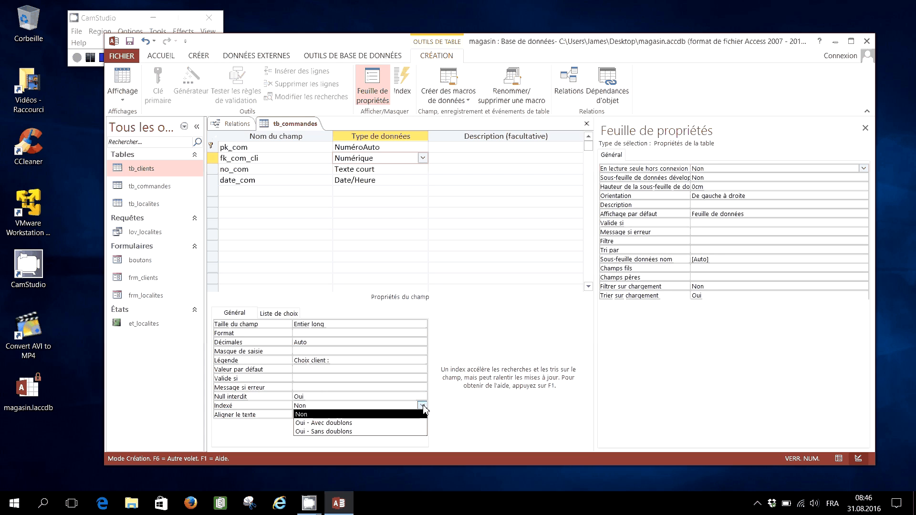
left_click(360, 424)
- In the table's index list, rename the primary key index to ind_pk_com and the no_com index to ind_un_no_com
left_click(273, 170)
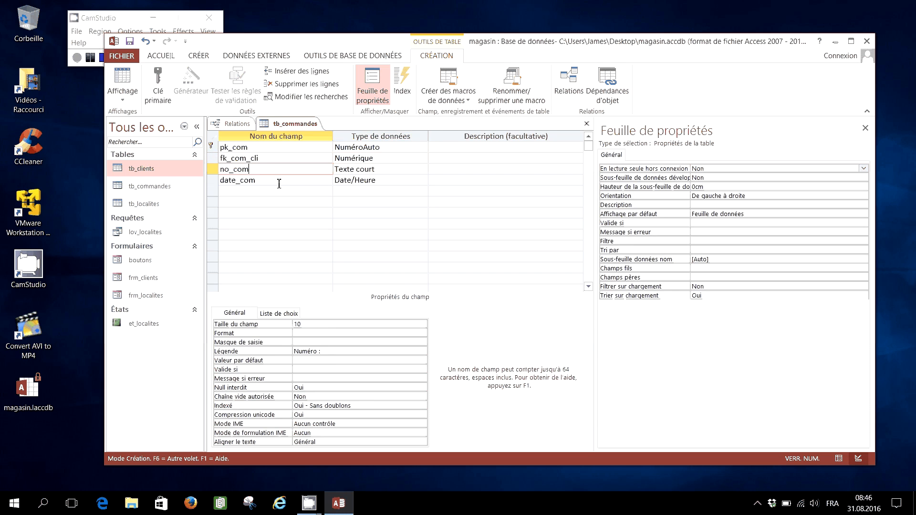
left_click(279, 181)
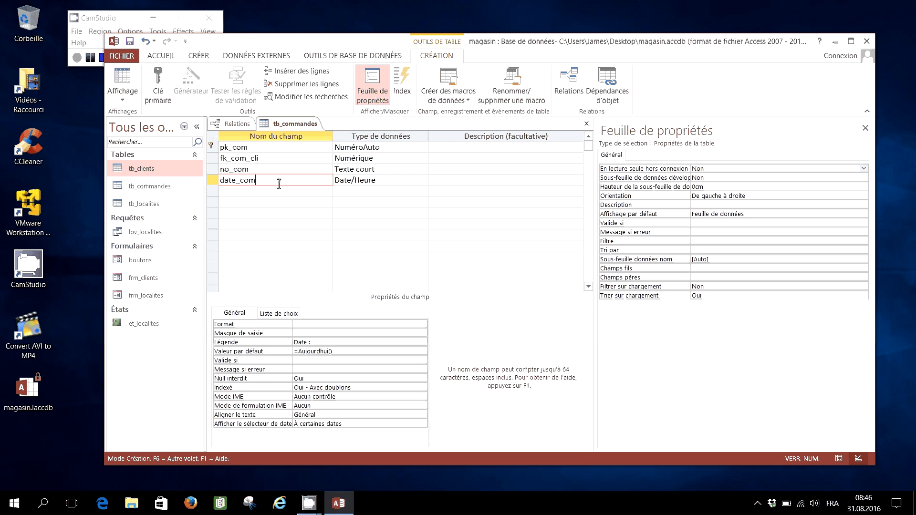
left_click(402, 89)
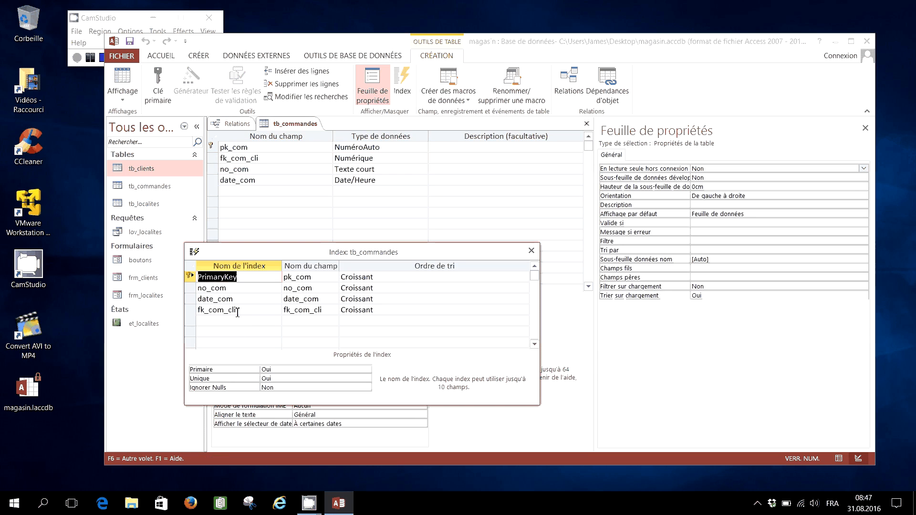
type("ind_pk_com")
left_click(202, 288)
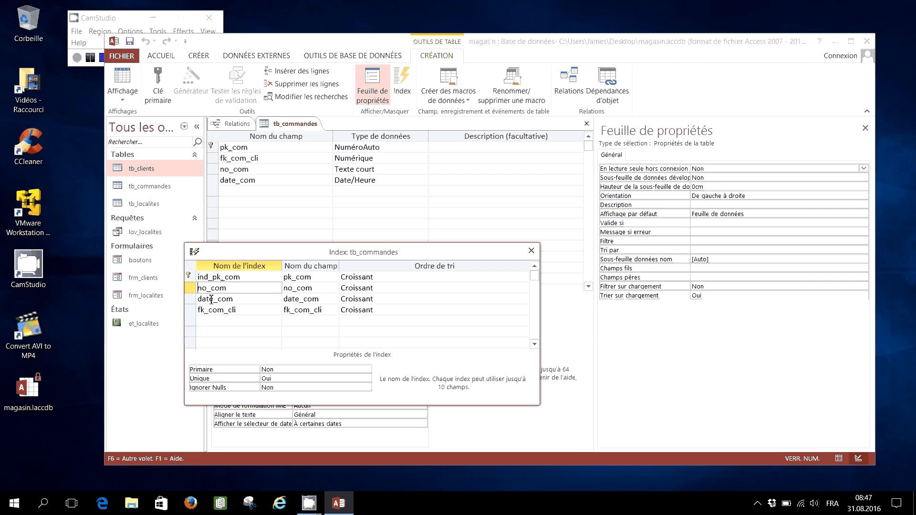
type("ind_un_")
- Rename the date_com index to ind_date_com and the fk_com_cli index to ind_fk_com_cli, closing the index list
left_click(197, 299)
type("in")
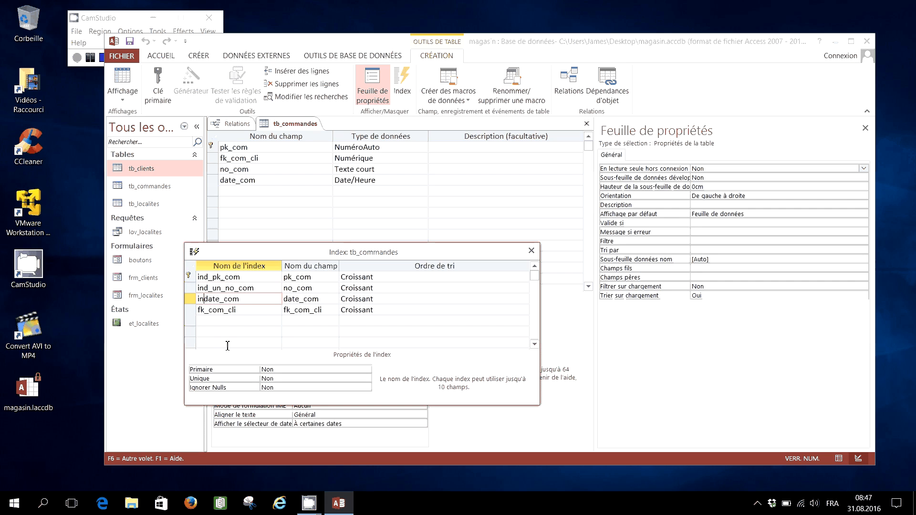
type("d_")
left_click(198, 310)
type("ind_")
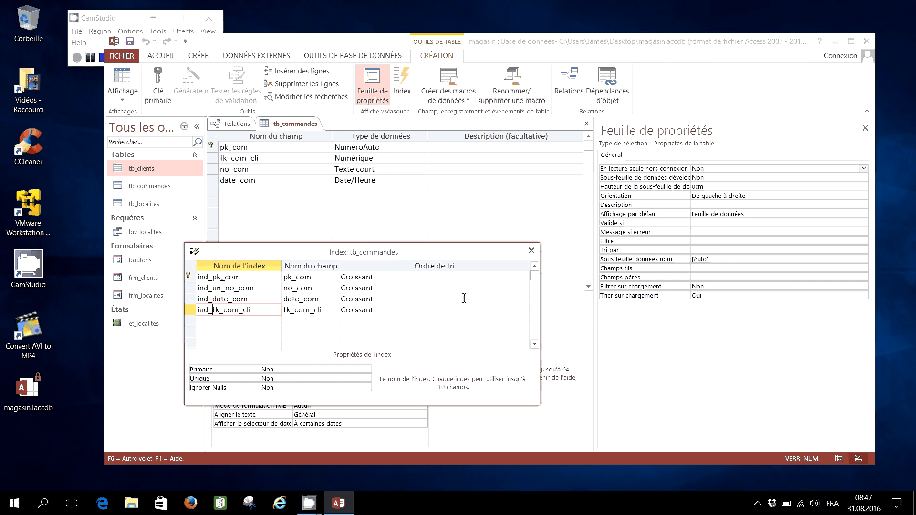
left_click(531, 251)
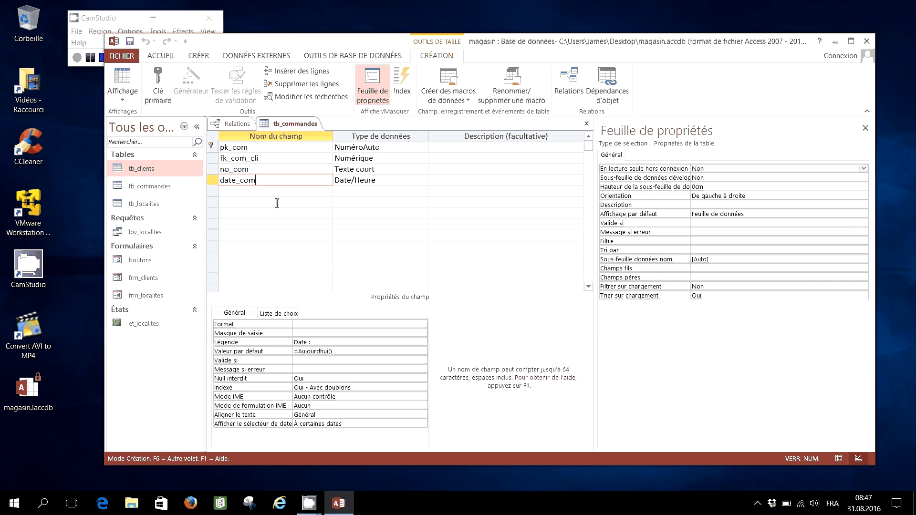
- Try to close tb_commandes while saving its structure changes
right_click(285, 128)
key("Escape")
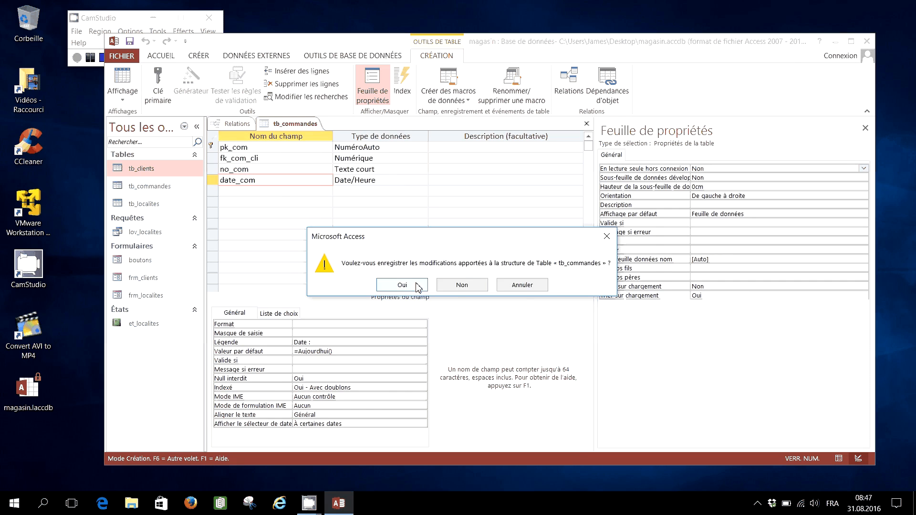
left_click(413, 343)
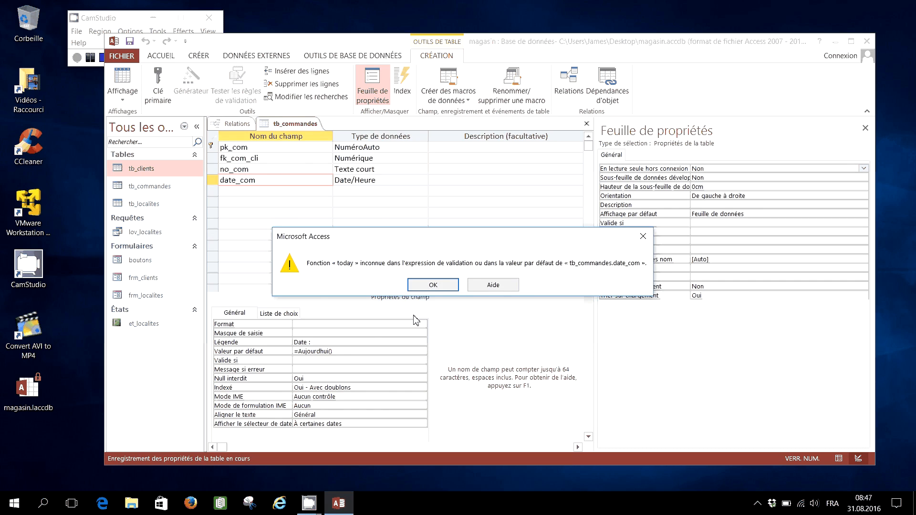
left_click(433, 285)
key("Return")
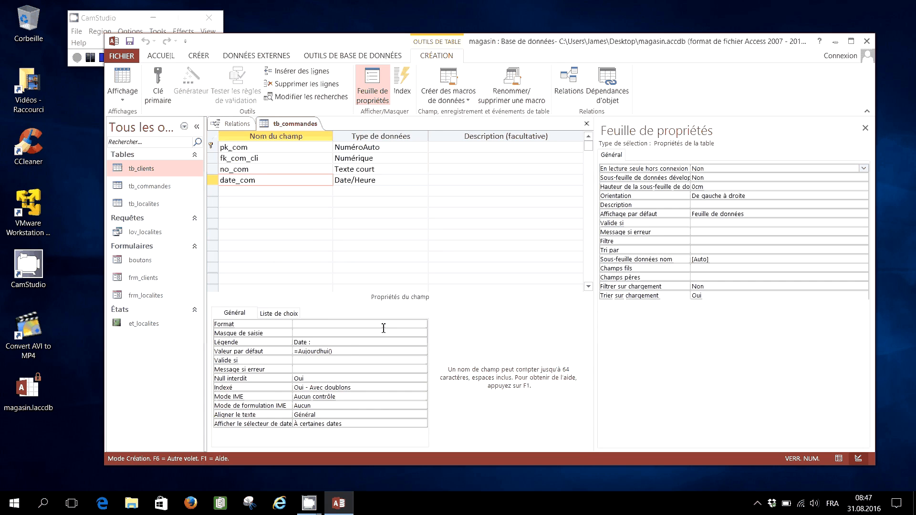
- Clear the default value of date_com and save the tb_commandes table
left_click(268, 351)
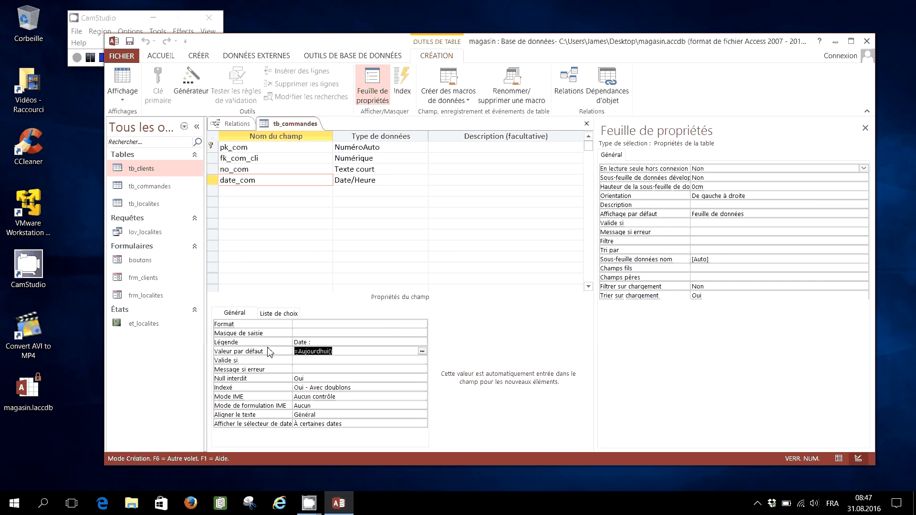
key("Delete")
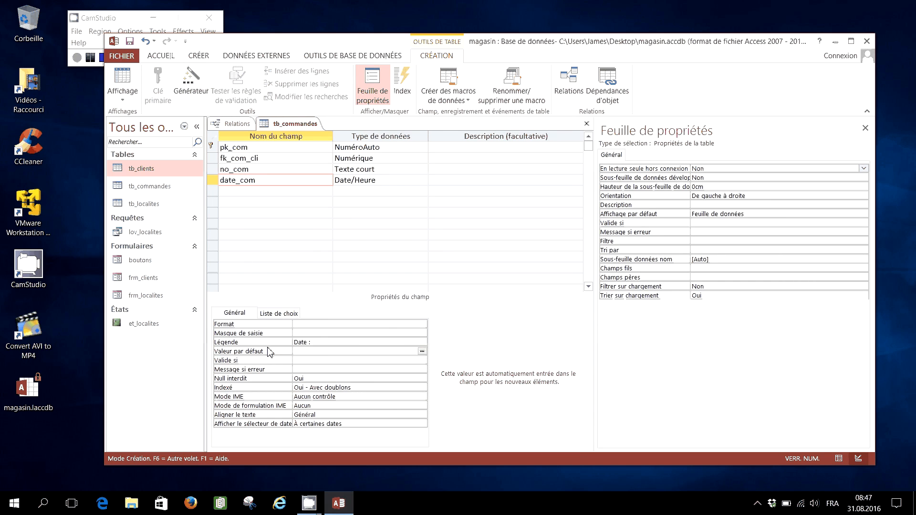
right_click(284, 124)
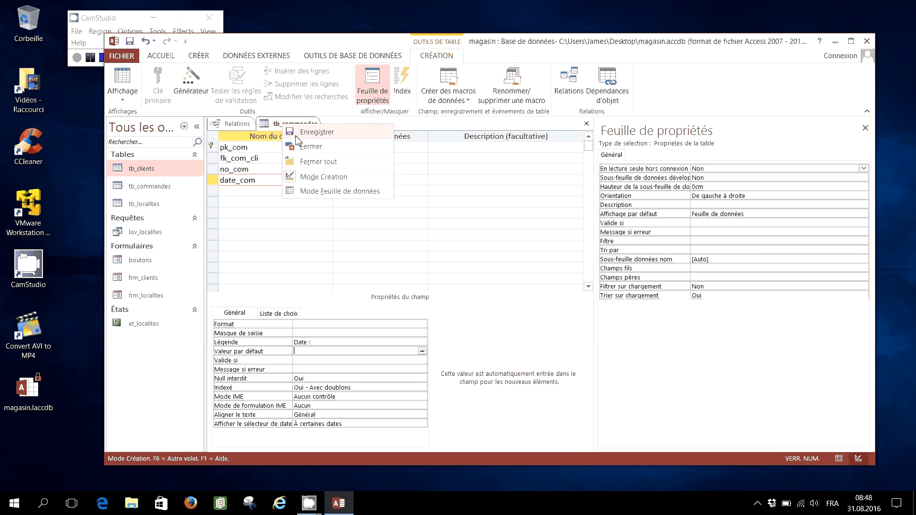
left_click(296, 135)
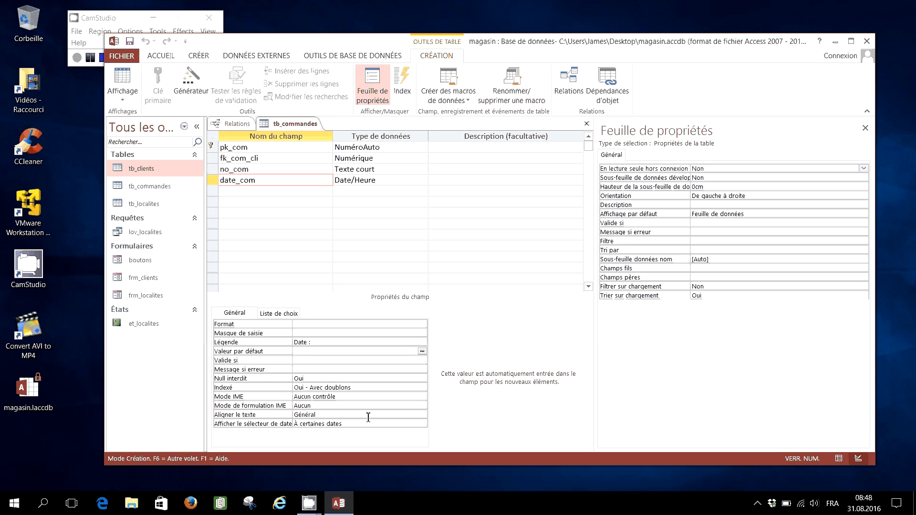
- Try the expression =aujourd'hui() as the default value of date_com and erase it
type("=aujourd'hui()")
key("Return")
key("Return")
left_click(346, 358)
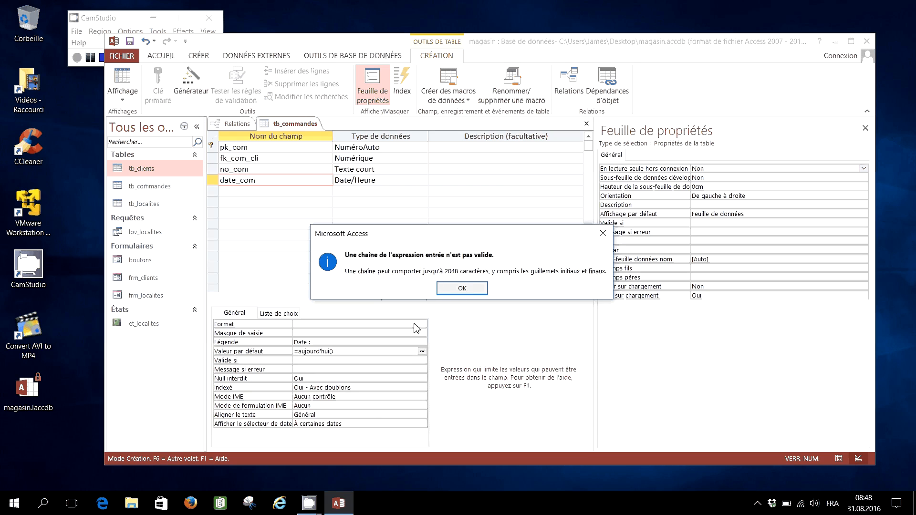
left_click(463, 290)
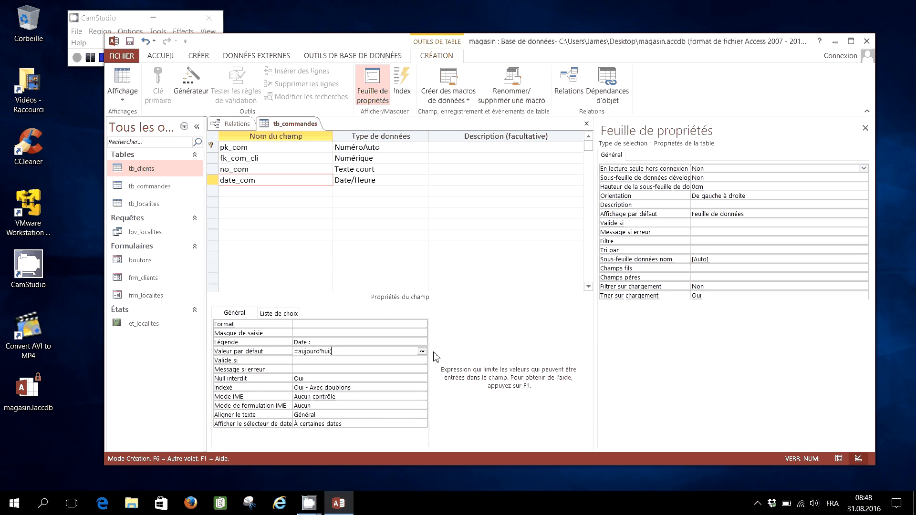
key("BackSpace")
key("BackSpace")
key("BackSpace")
key("BackSpace")
key("BackSpace")
key("BackSpace")
key("BackSpace")
key("BackSpace")
key("BackSpace")
key("BackSpace")
key("BackSpace")
key("BackSpace")
key("BackSpace")
- Switch to Internet Explorer and search Google for "date par defaut access"
left_click(286, 507)
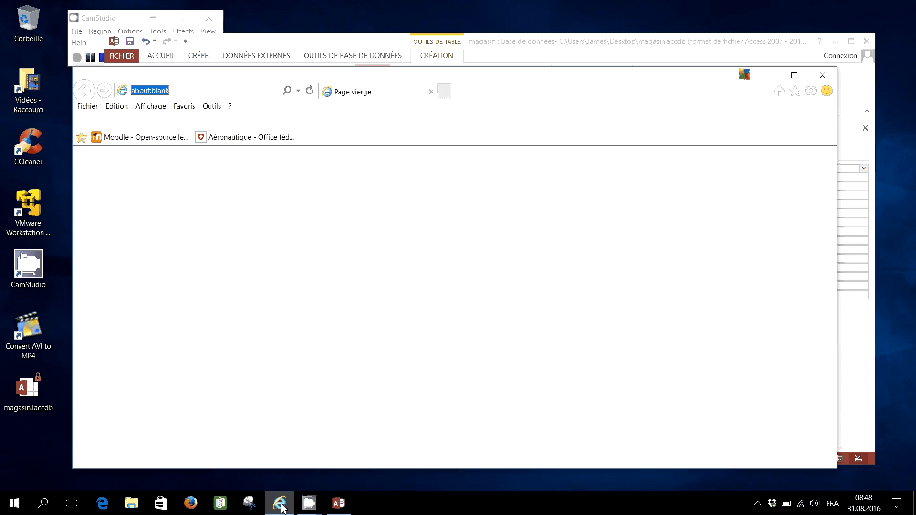
left_click(193, 122)
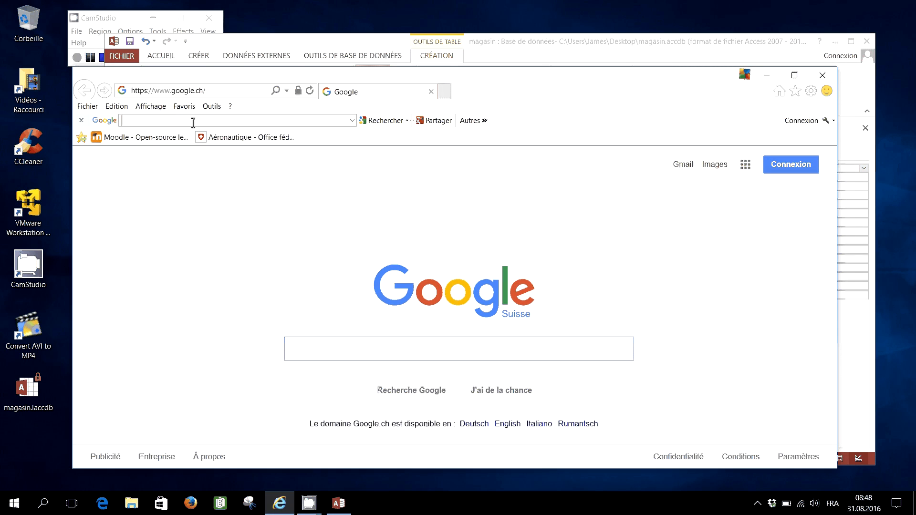
type("date par def")
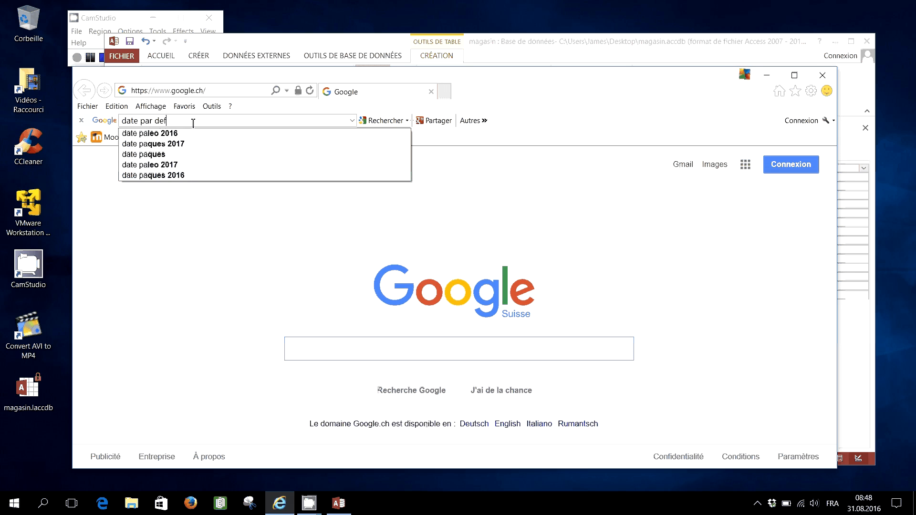
type("aut a")
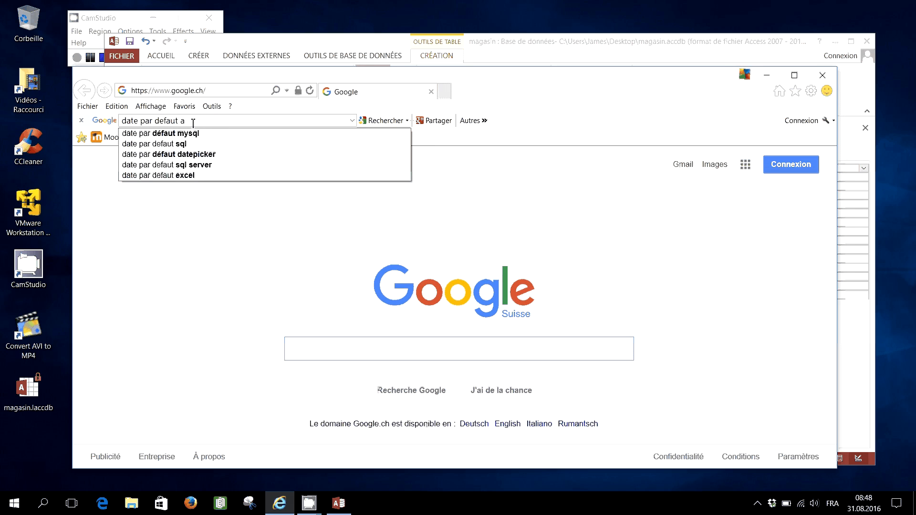
type("ccexx")
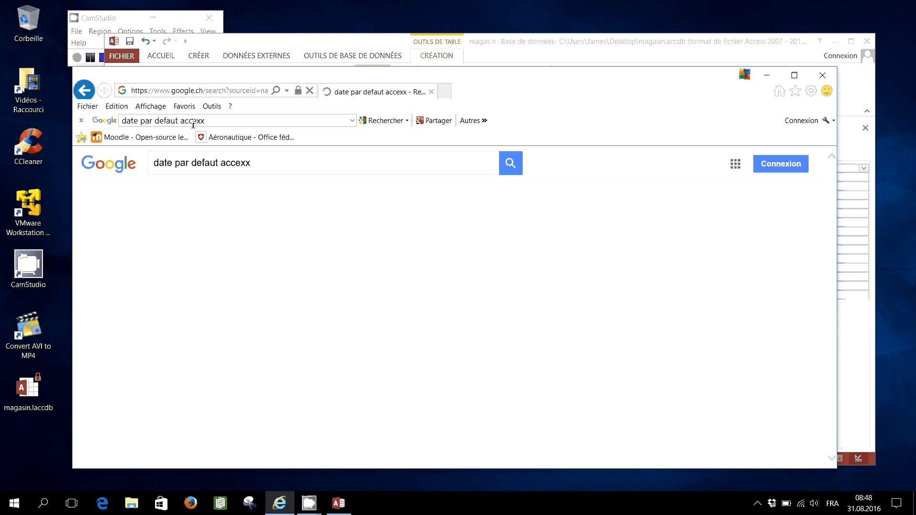
- Read the default-value section of the Office Support article "Insérer la date du jour" in a new tab, and close the browser with all its tabs
left_click(290, 258)
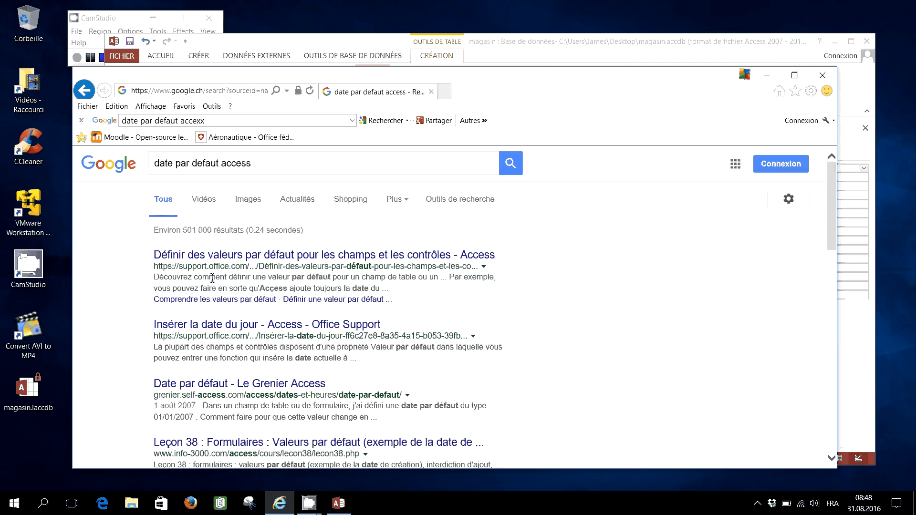
left_click(75, 59)
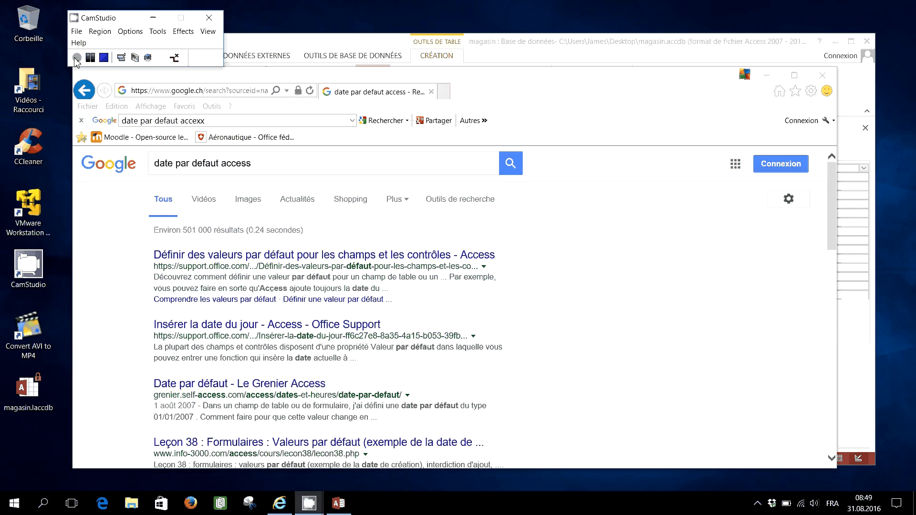
left_click(256, 327)
right_click(255, 325)
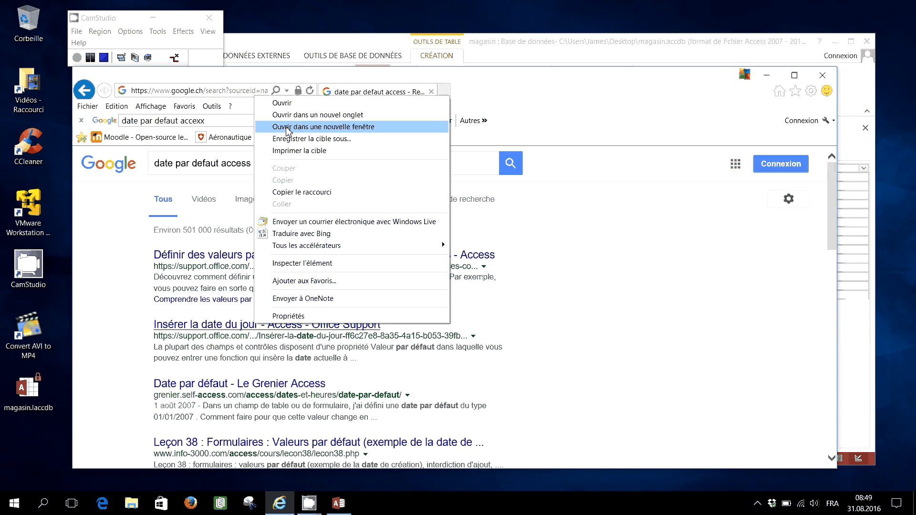
left_click(291, 117)
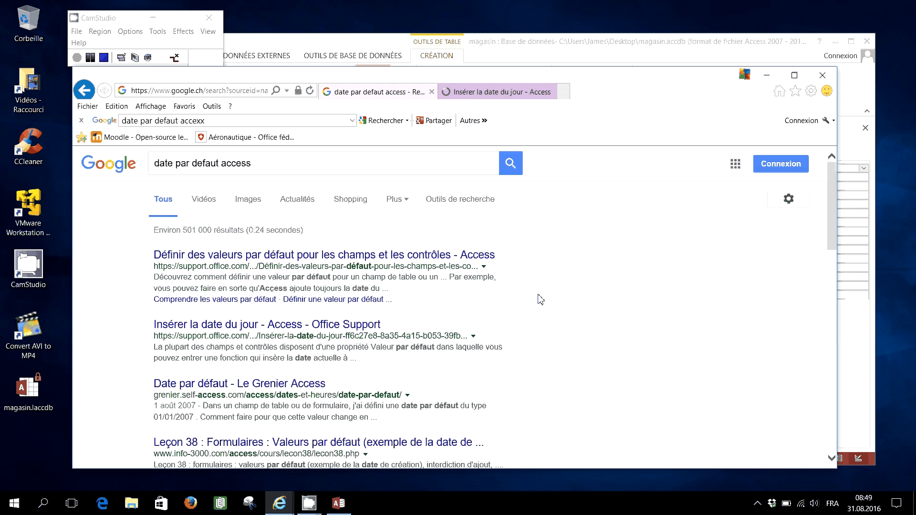
left_click(489, 94)
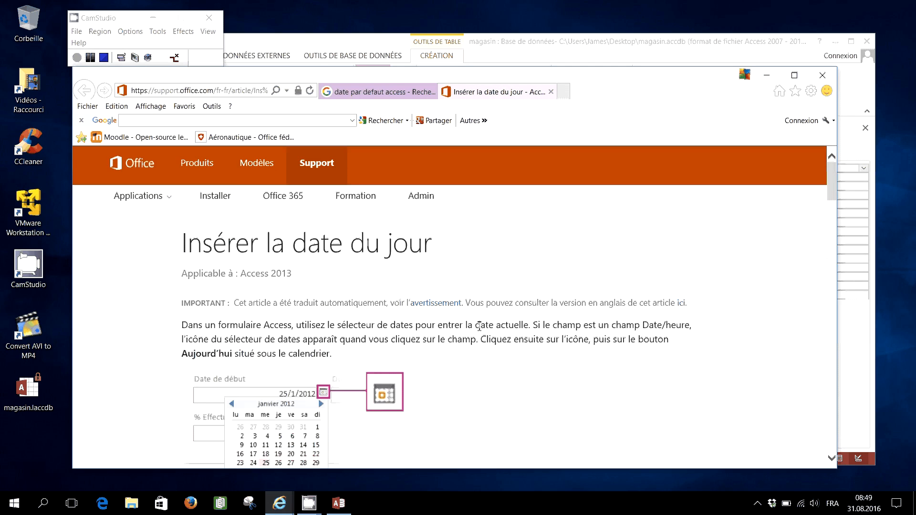
scroll(479, 327, "down", 6)
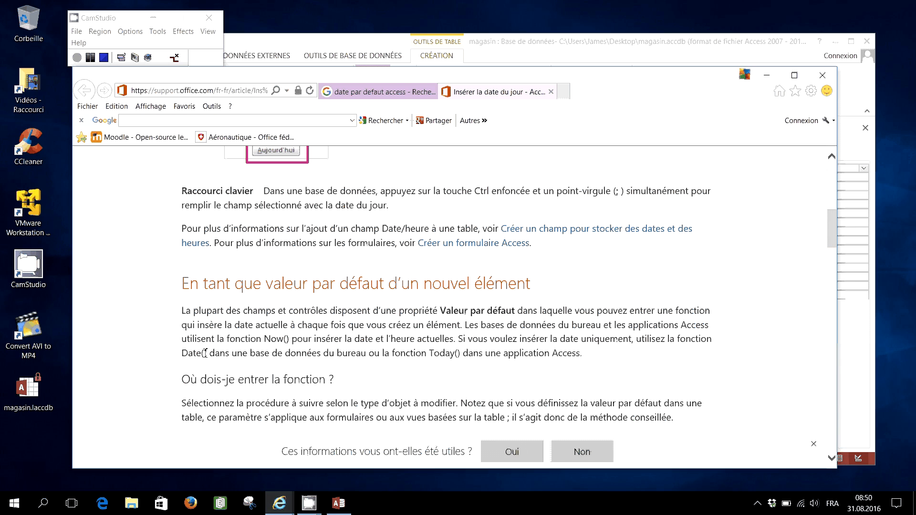
left_click(818, 84)
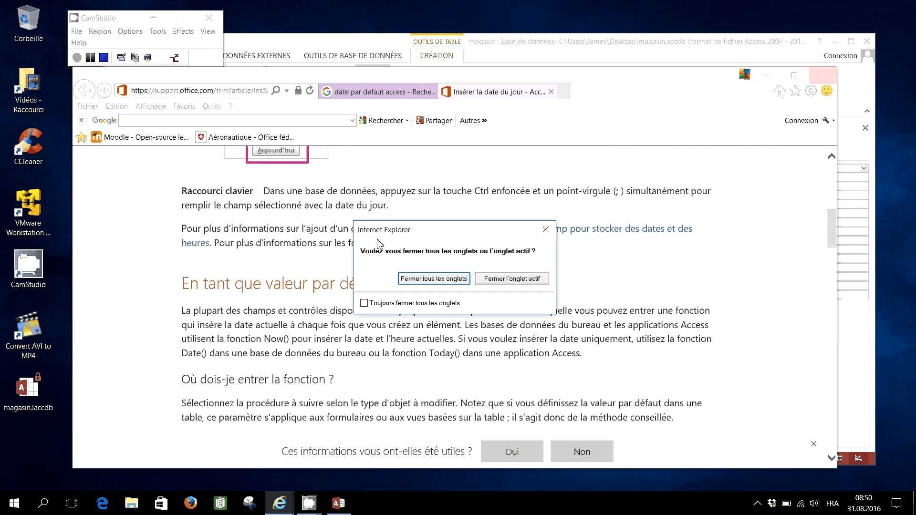
left_click(433, 279)
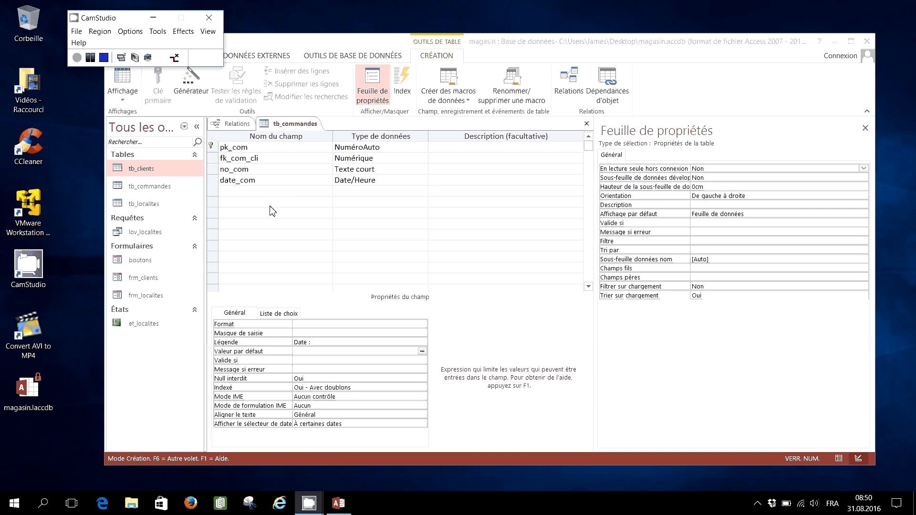
- Set the default value of the date_com field in tb_commandes to =Date()
left_click(298, 181)
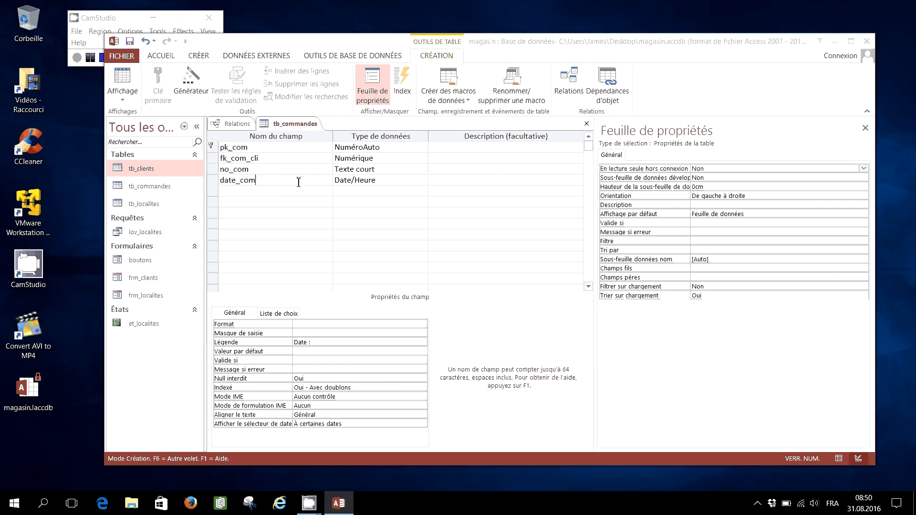
left_click(307, 352)
type("=")
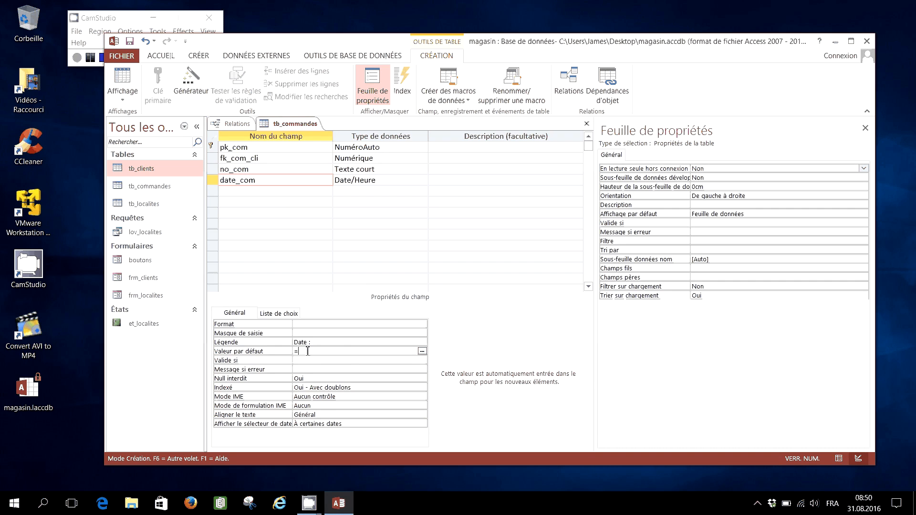
type("Date()")
key("Return")
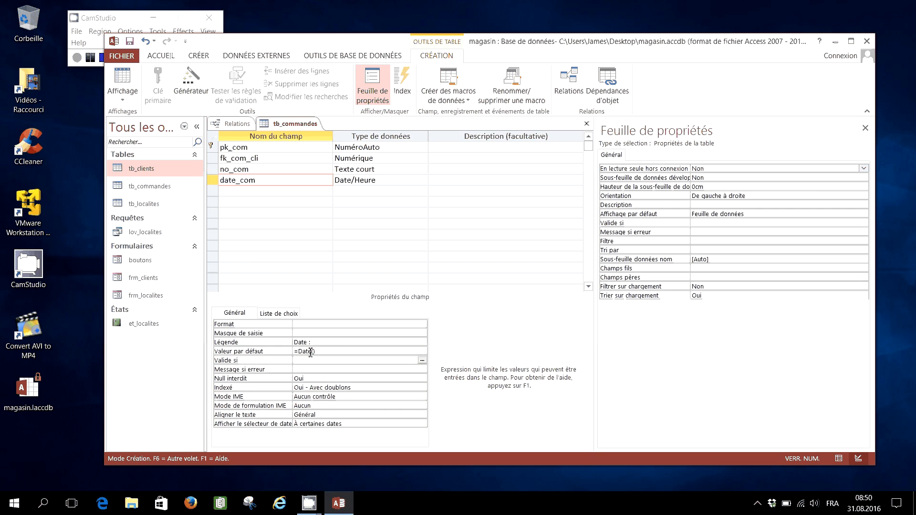
- Save the tb_commandes table design and close the table
right_click(296, 125)
left_click(306, 136)
right_click(304, 125)
left_click(319, 147)
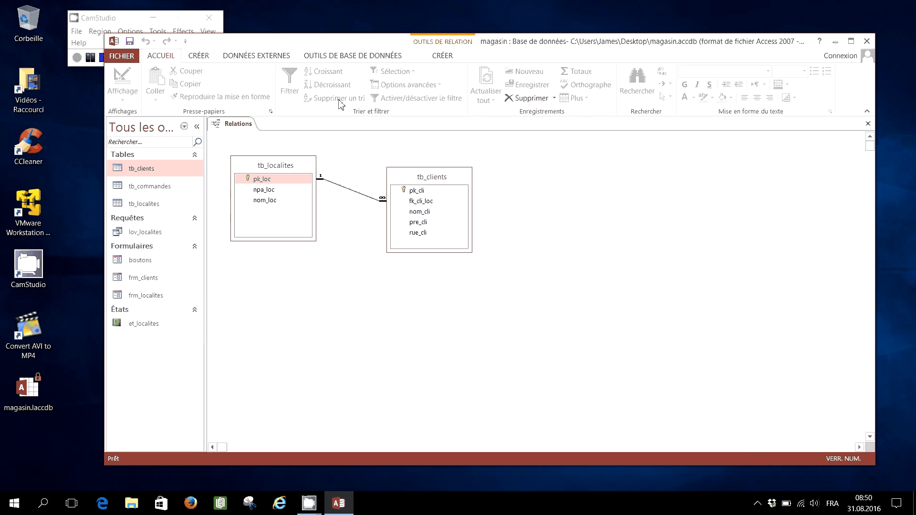
- Add the tb_commandes table to the relationships diagram and place it beside tb_clients
left_click(383, 58)
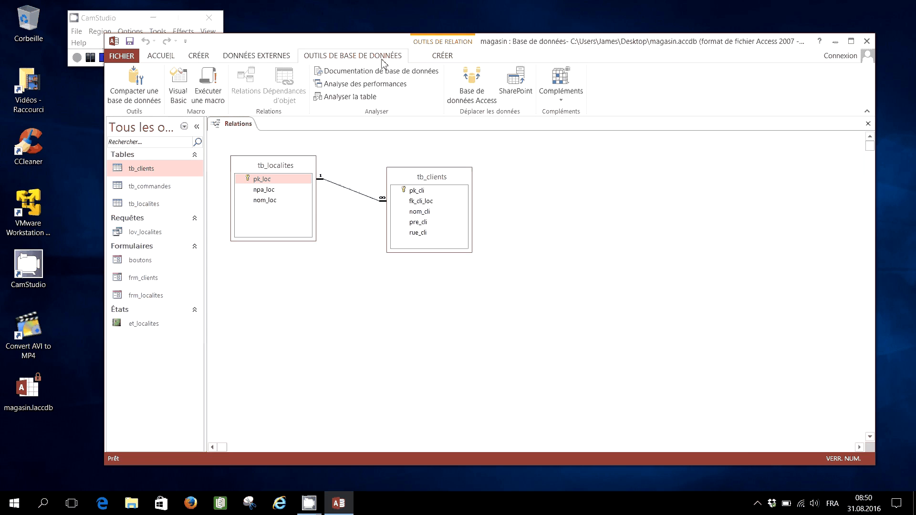
left_click(432, 57)
left_click(371, 57)
right_click(519, 193)
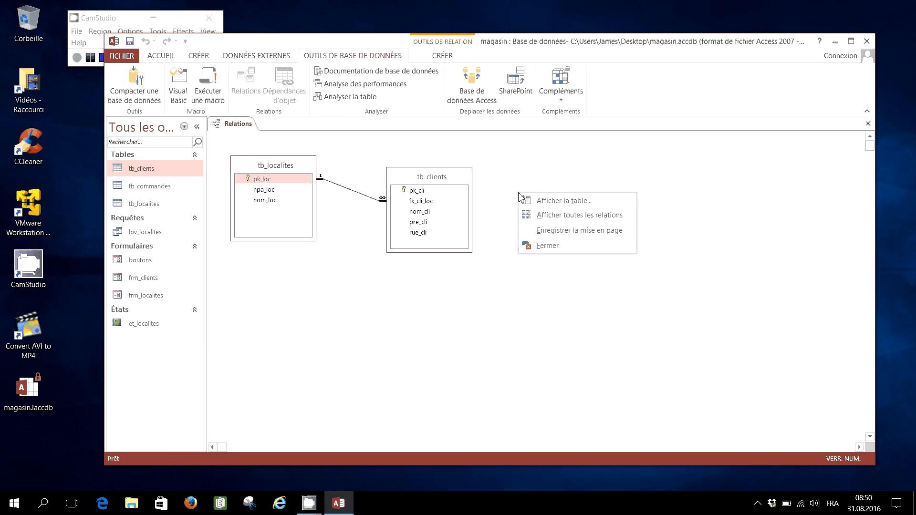
left_click(548, 201)
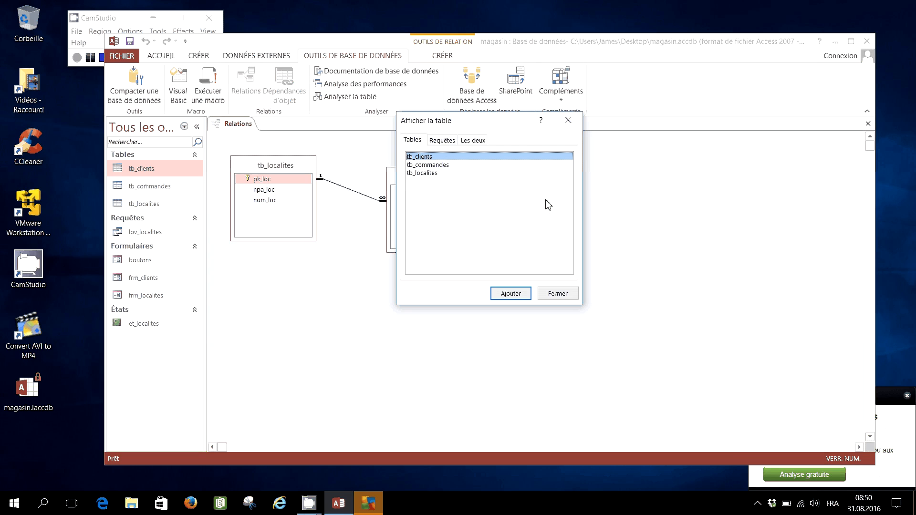
left_click(439, 165)
left_click(513, 292)
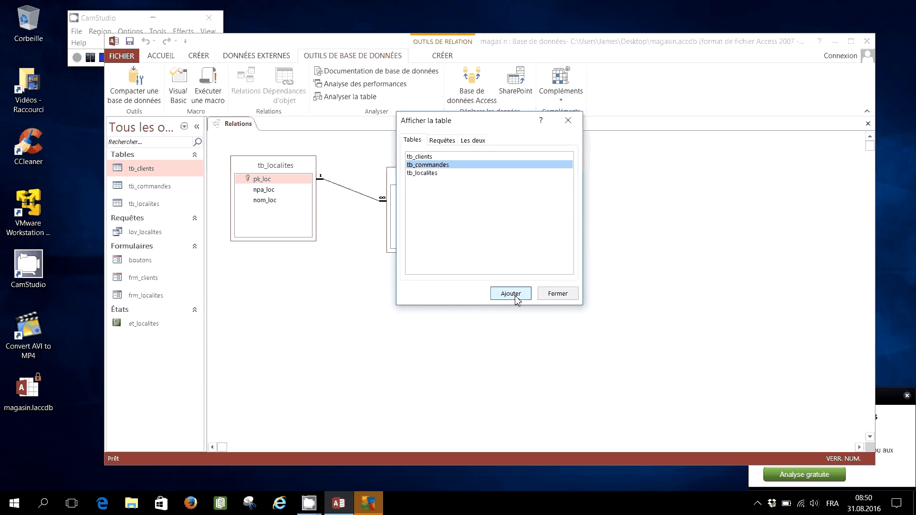
left_click(558, 293)
left_click_drag(542, 152, 578, 181)
- Create a relationship from pk_cli in tb_clients to fk_com_cli in tb_commandes with referential integrity enforced, and space the tables slightly further apart
left_click_drag(418, 191, 573, 204)
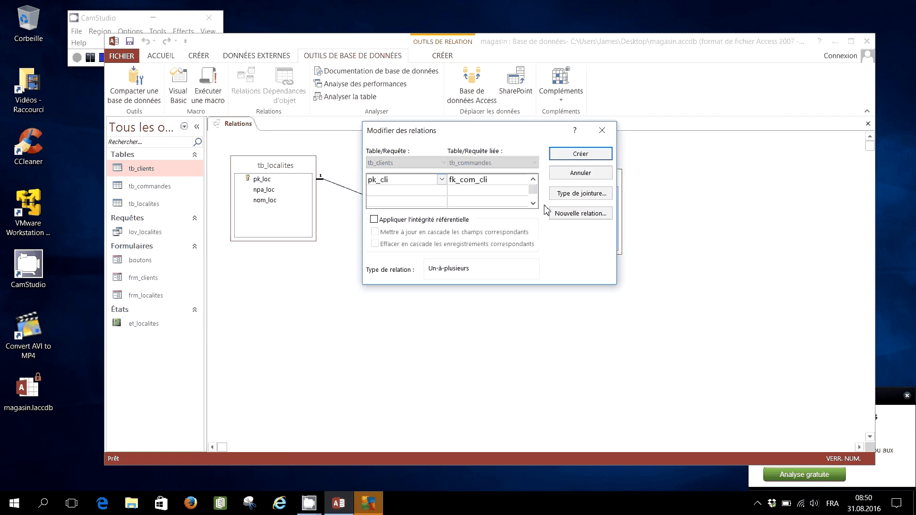
left_click(374, 220)
left_click(580, 153)
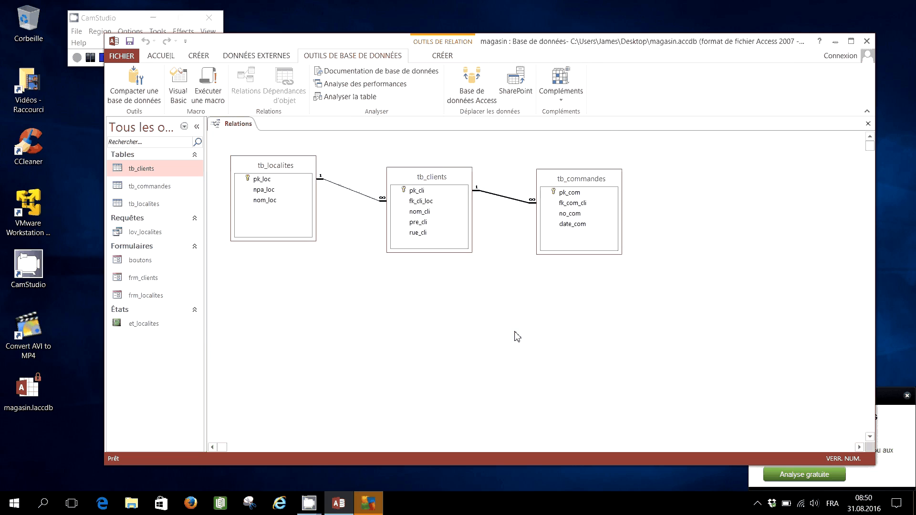
left_click_drag(565, 196, 581, 195)
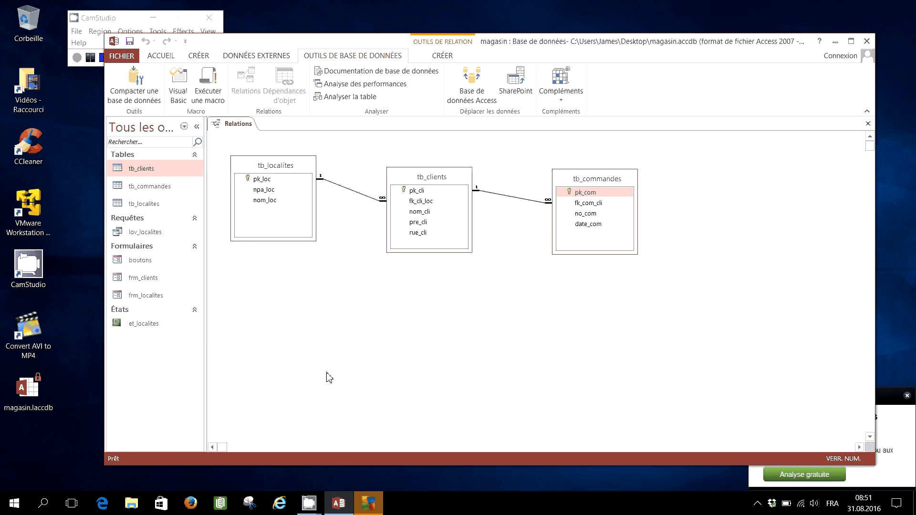
- Create a form from tb_commandes with the Form Wizard, including only the fields fk_com_cli, no_com and date_com and keeping the default layout
left_click(197, 56)
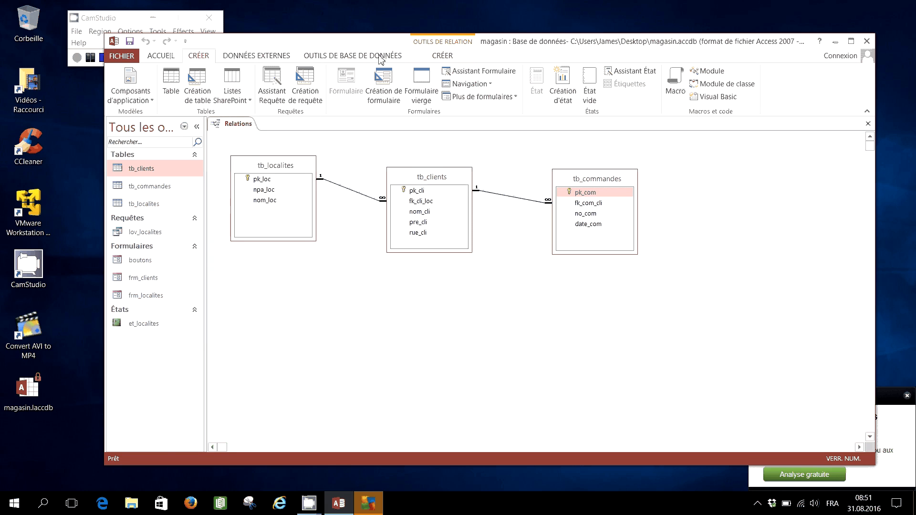
left_click(465, 72)
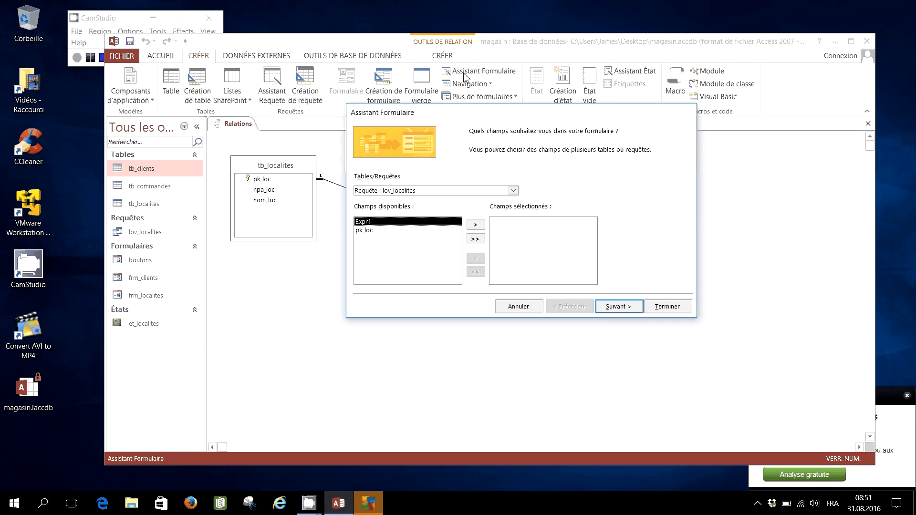
left_click(515, 192)
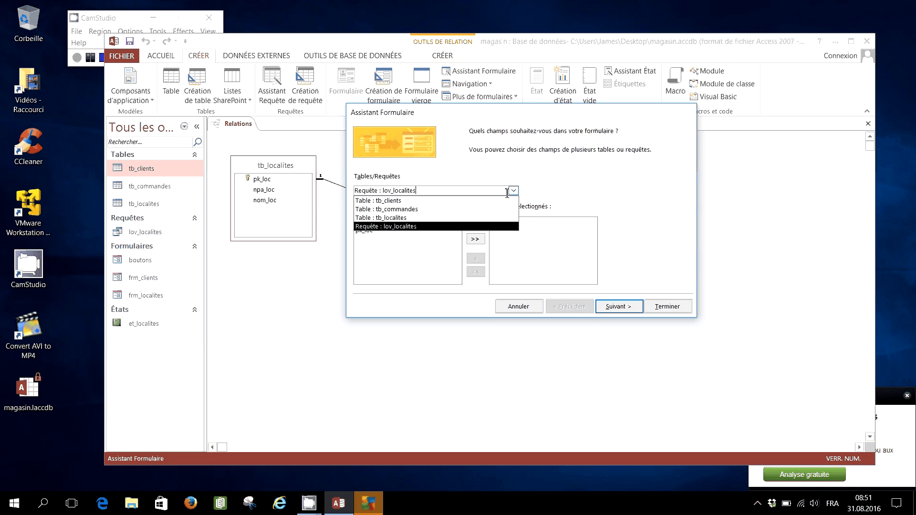
left_click(403, 209)
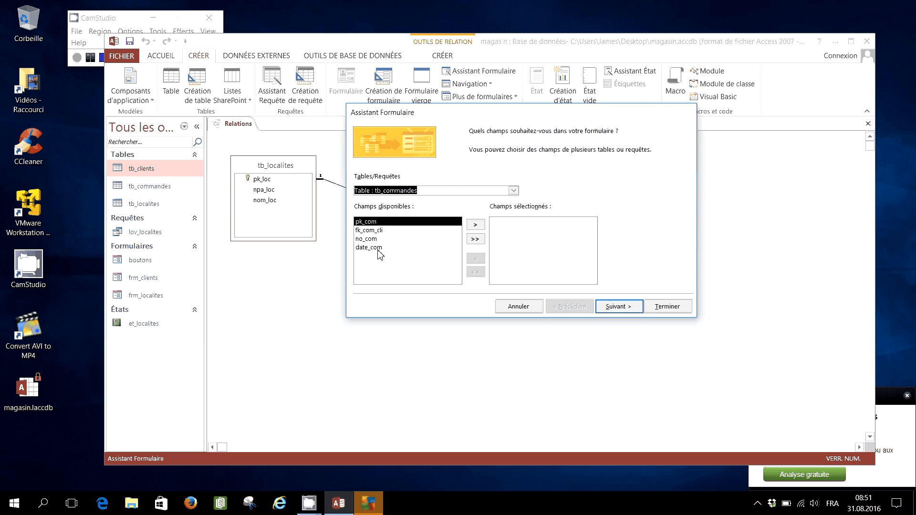
left_click(377, 230)
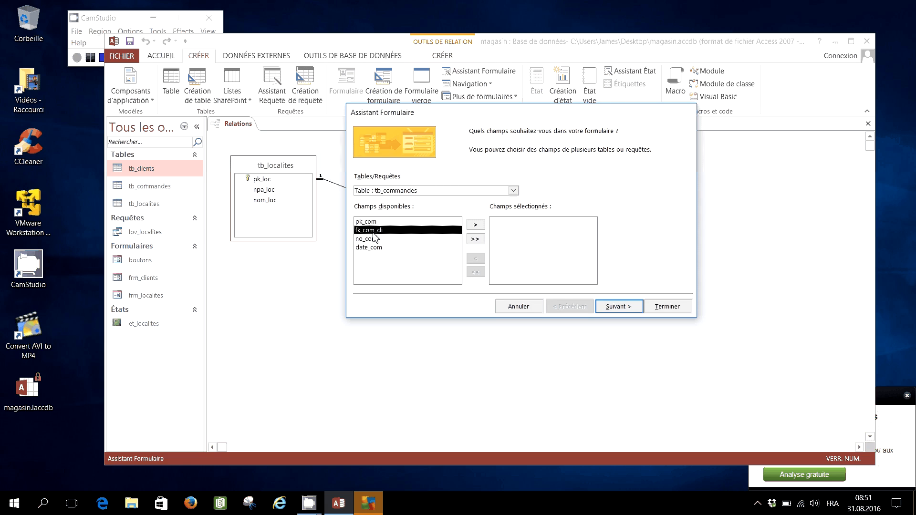
left_click(473, 225)
left_click(474, 225)
left_click(475, 225)
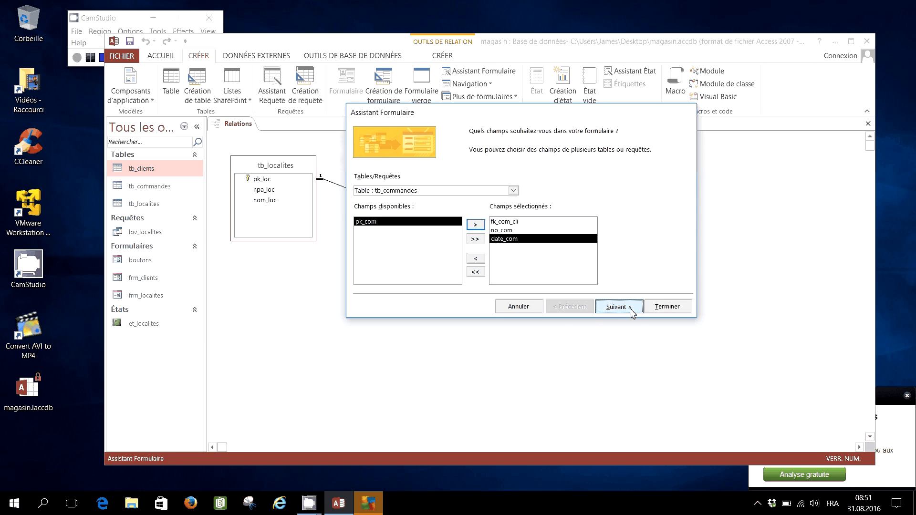
left_click(617, 306)
left_click(661, 307)
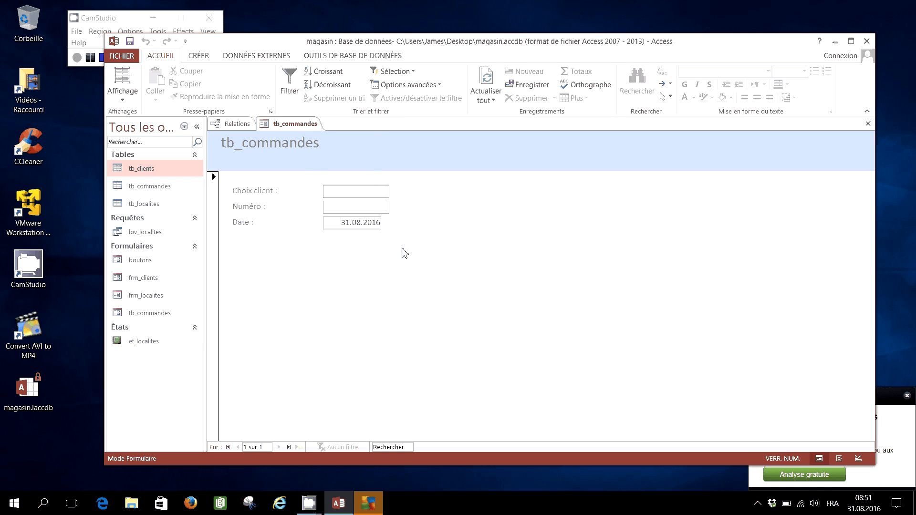
- Close the tb_commandes form and permanently delete it from the database
right_click(288, 124)
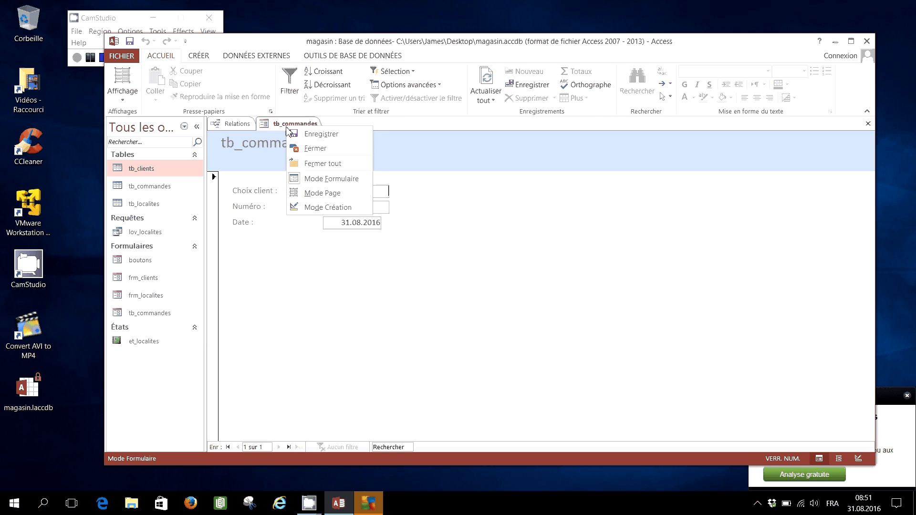
left_click(298, 150)
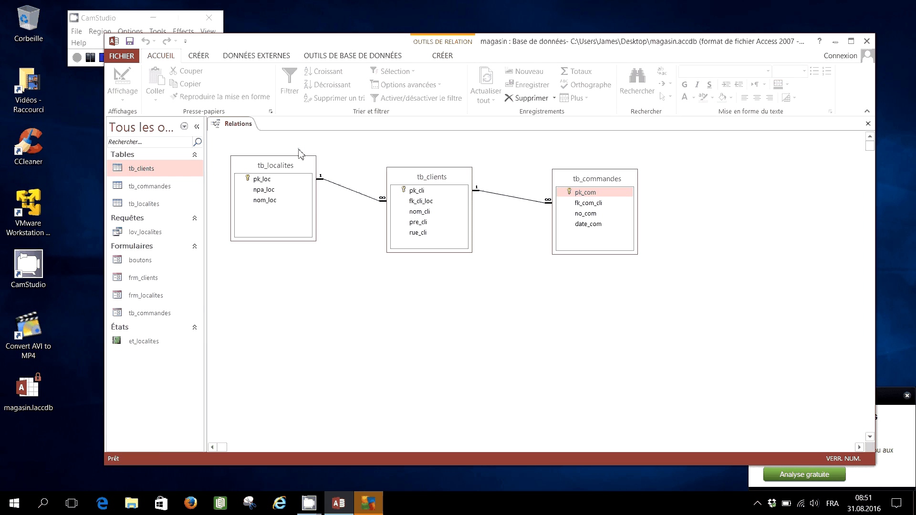
left_click(142, 317)
key("Delete")
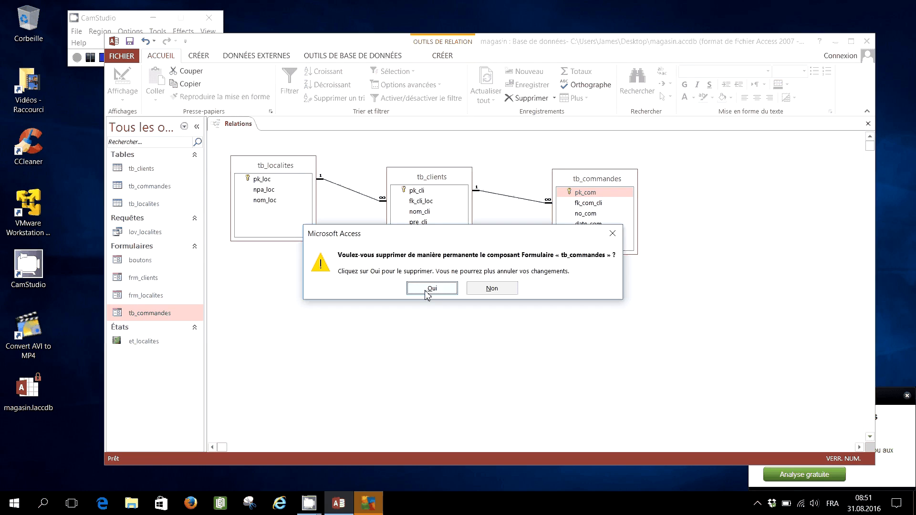
left_click(428, 288)
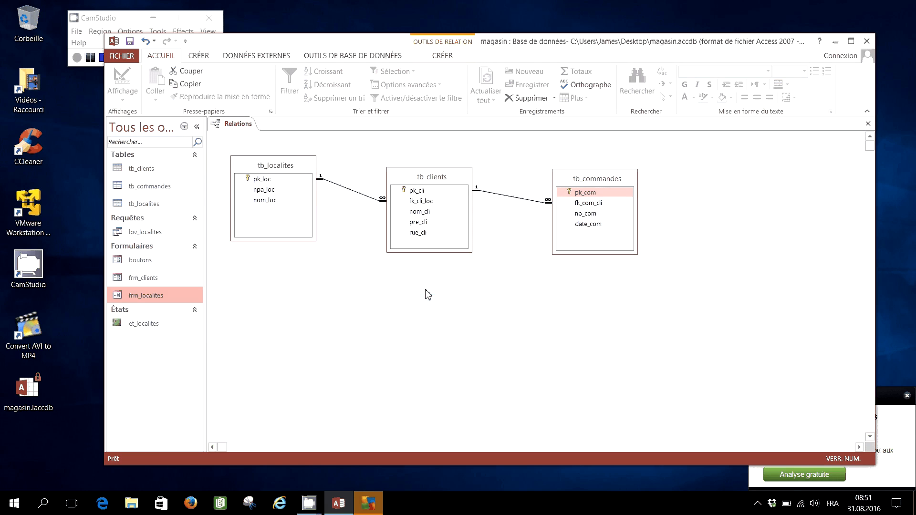
- Open the tb_commandes table in design view from the relationships diagram and select the fk_com_cli field
right_click(596, 184)
left_click(620, 200)
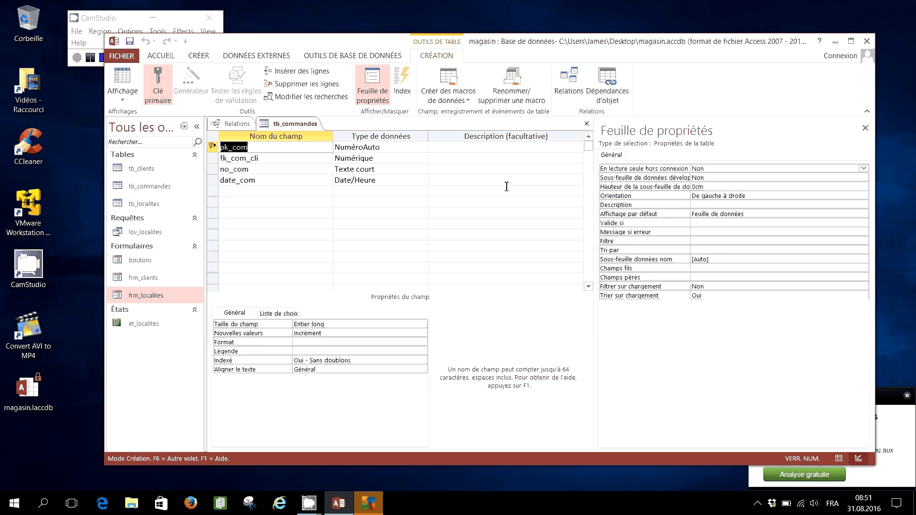
left_click(286, 158)
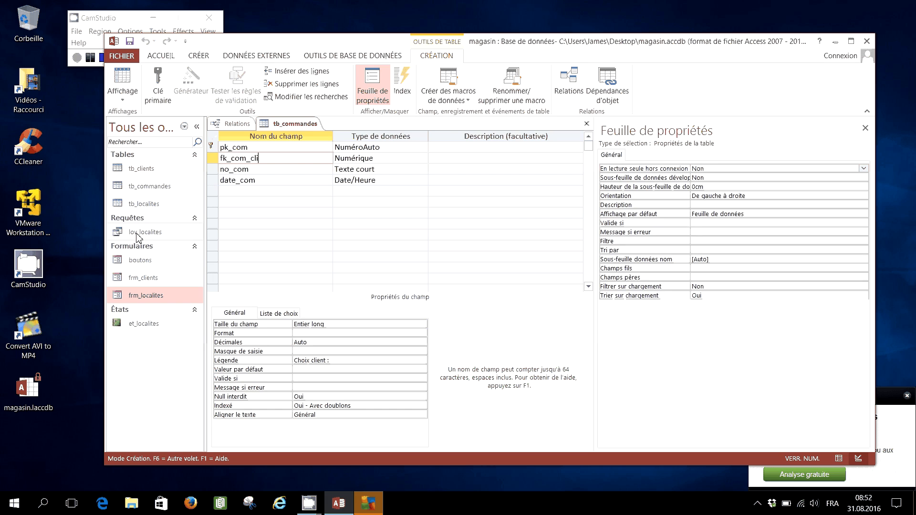
- Create a simple query with the Query Wizard from tb_clients, including only the fields nom_cli and pre_cli
left_click(198, 55)
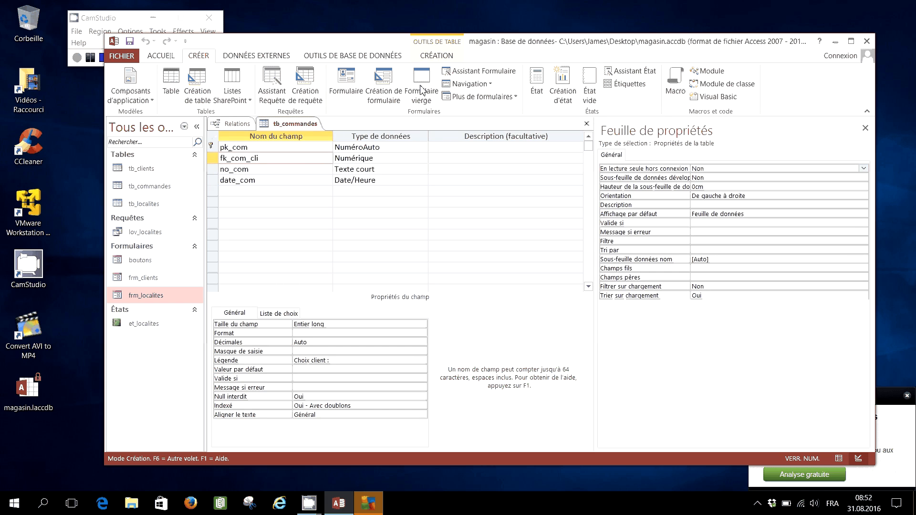
left_click(277, 89)
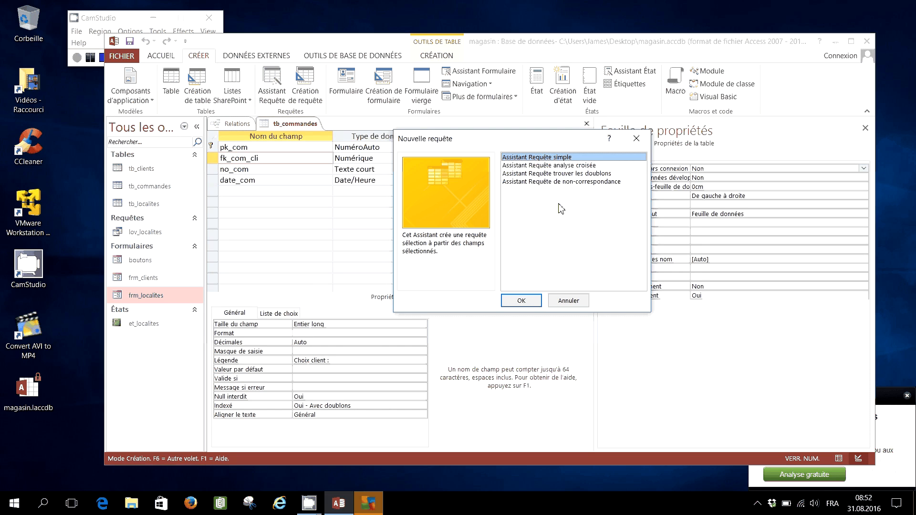
left_click(521, 301)
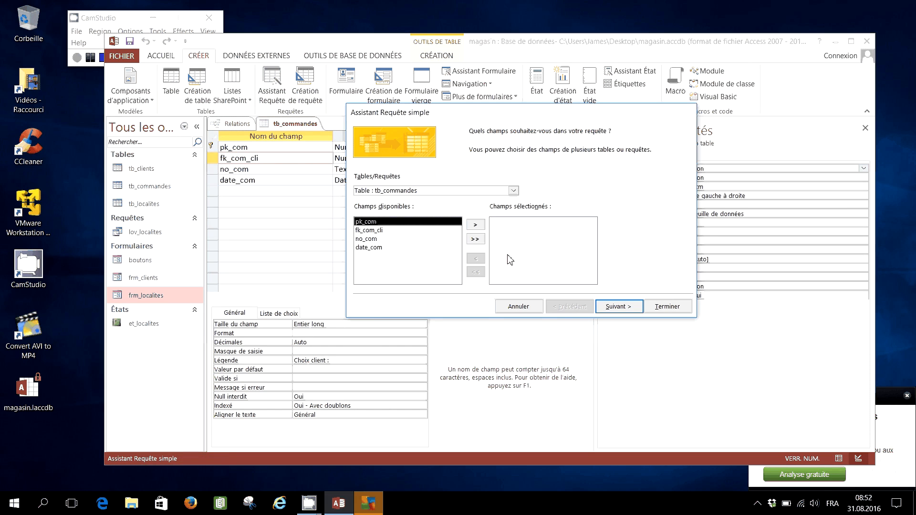
left_click(513, 190)
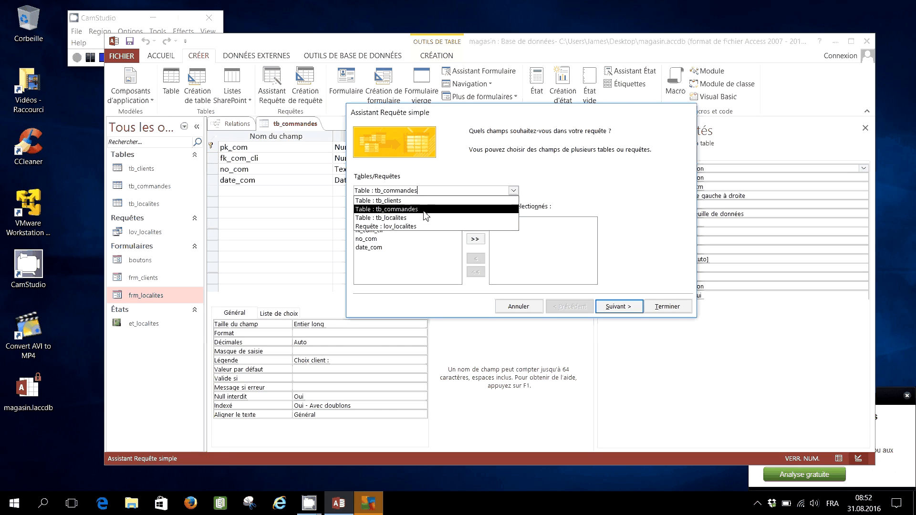
left_click(418, 201)
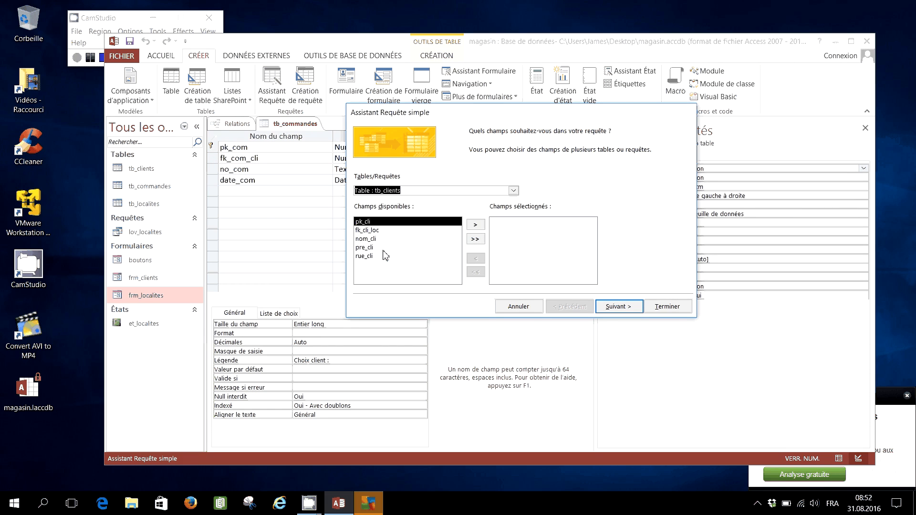
left_click(429, 238)
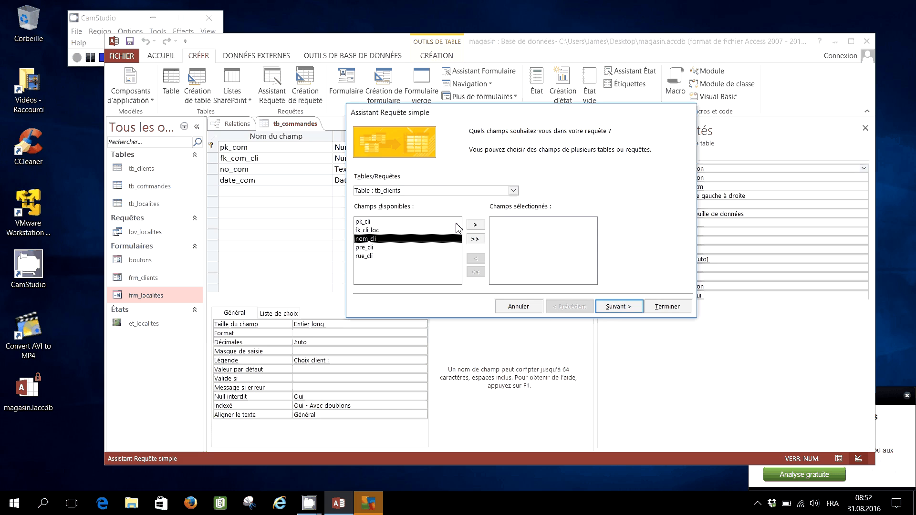
left_click(477, 226)
left_click(477, 227)
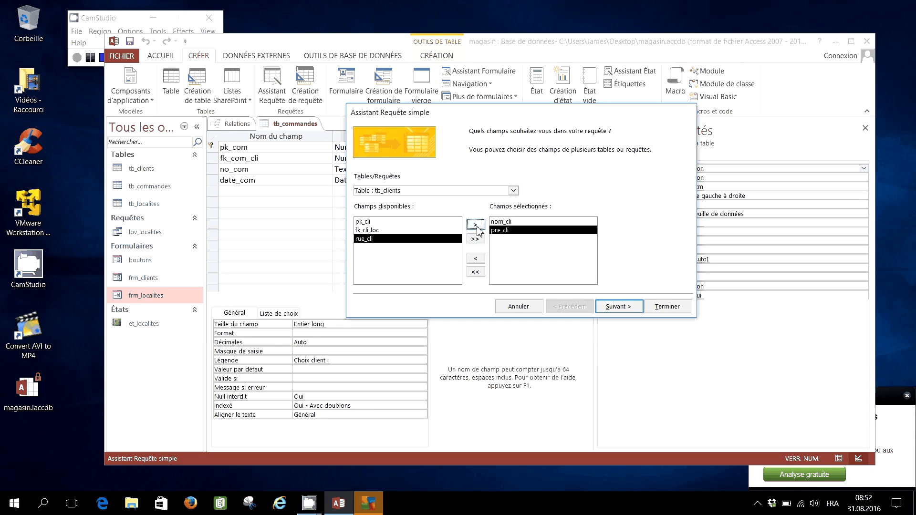
left_click(363, 221)
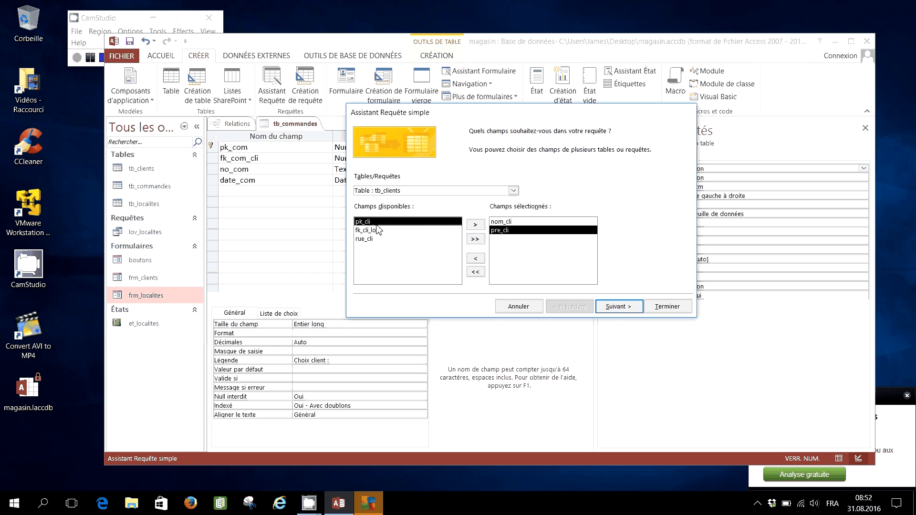
left_click(614, 308)
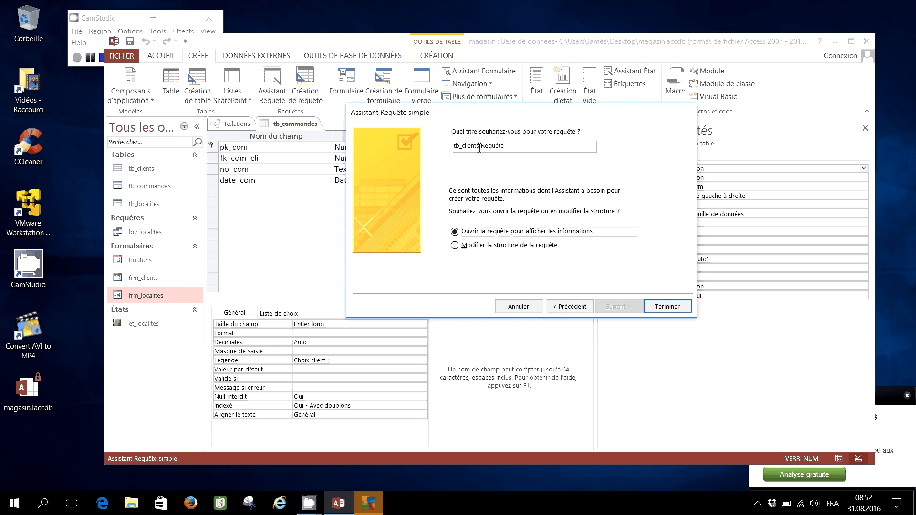
- Title the query lov_clients and finish the wizard, opening the query to display its data
left_click_drag(463, 147, 451, 141)
type("lo")
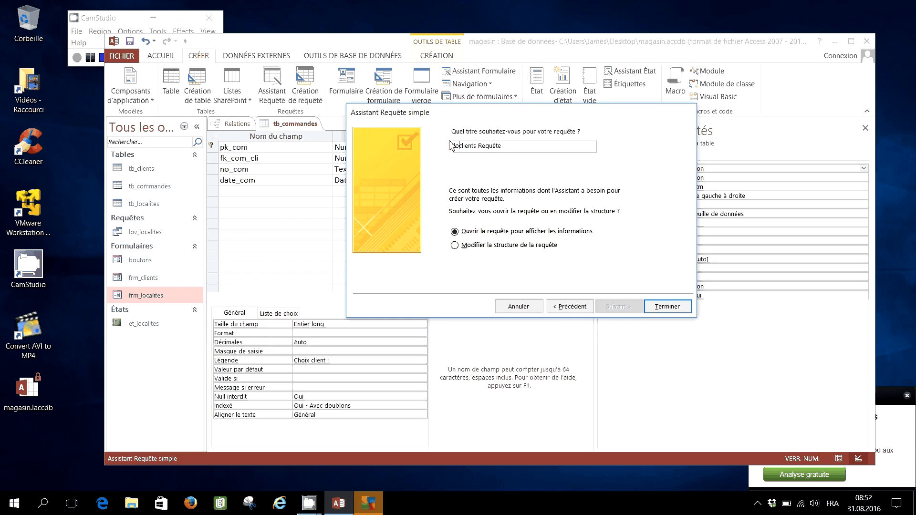
type("v_")
left_click_drag(479, 146, 484, 146)
double_click(483, 146)
key("BackSpace")
left_click(666, 307)
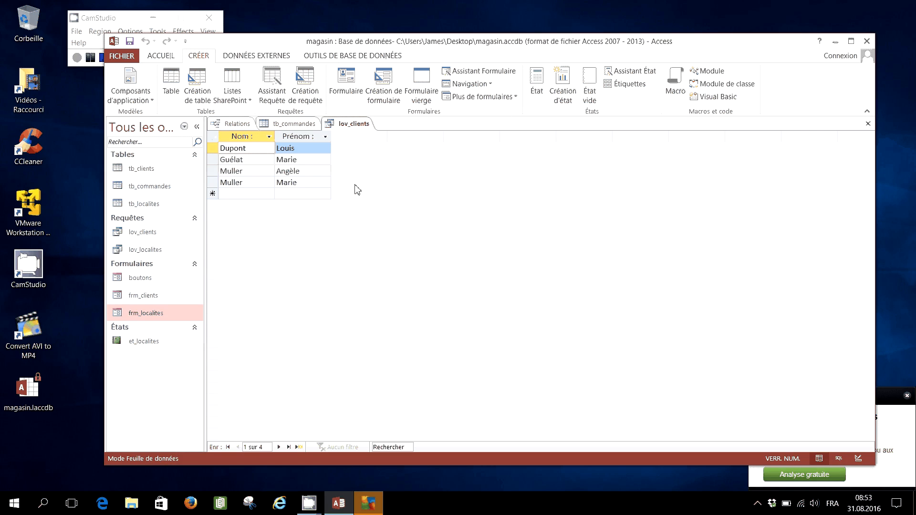
- Switch lov_clients to design view and add pk_cli as the third column of the query
right_click(352, 125)
left_click(374, 179)
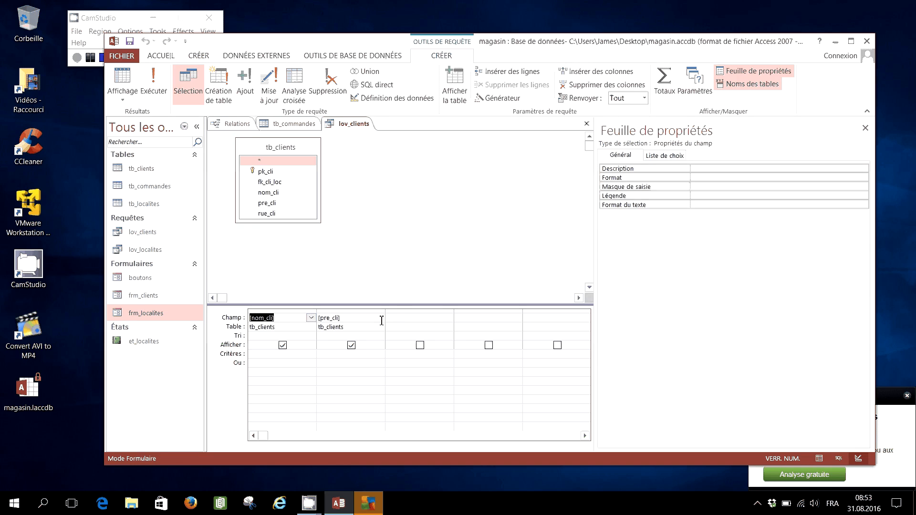
left_click(389, 318)
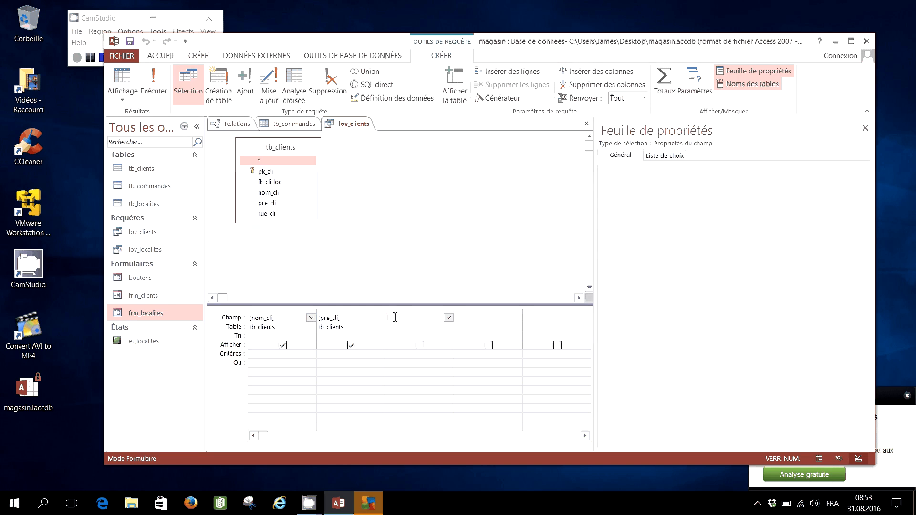
left_click(270, 173)
double_click(271, 173)
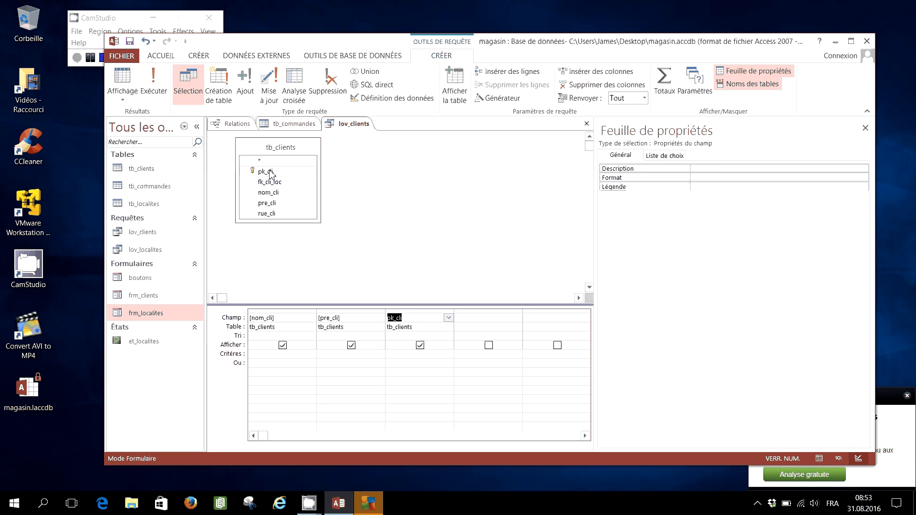
- Make the first column join nom_cli and pre_cli with a space, delete the separate pre_cli column, and view the query data
left_click(286, 318)
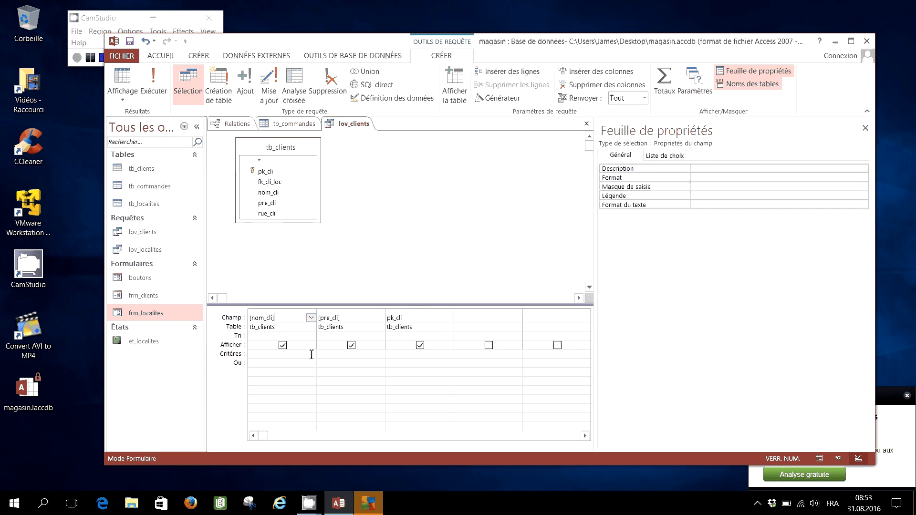
type("&\" \"&pre_cli")
left_click(354, 310)
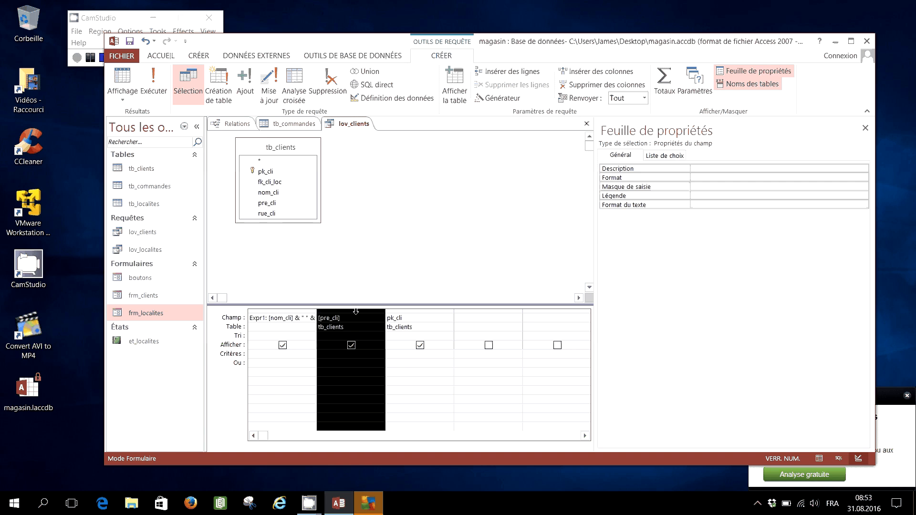
key("Delete")
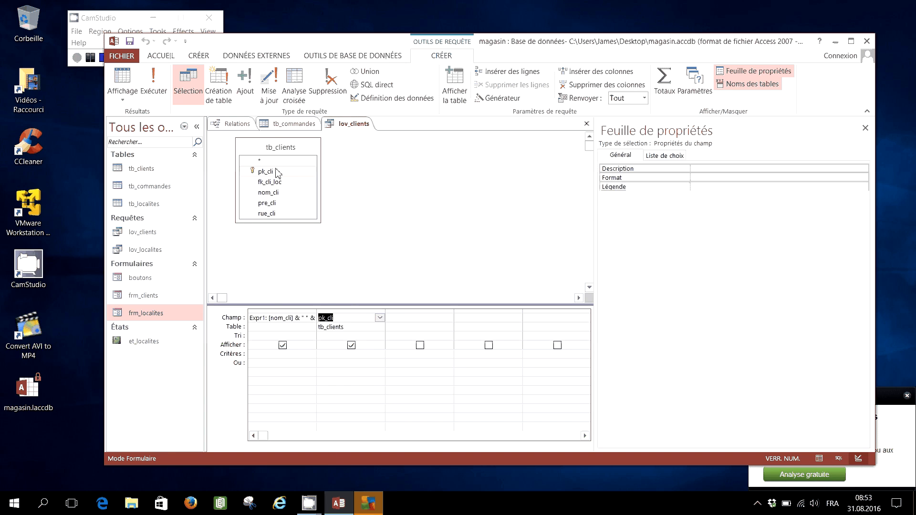
left_click(123, 76)
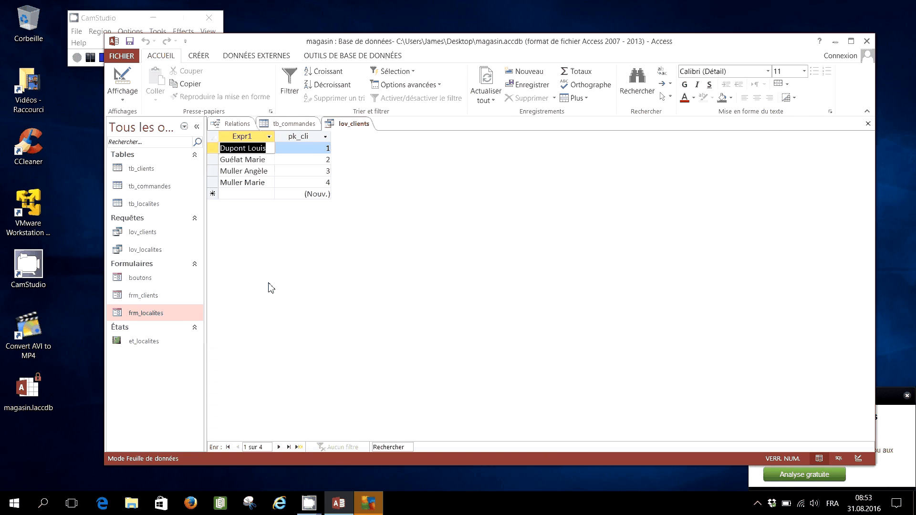
left_click_drag(280, 139, 300, 139)
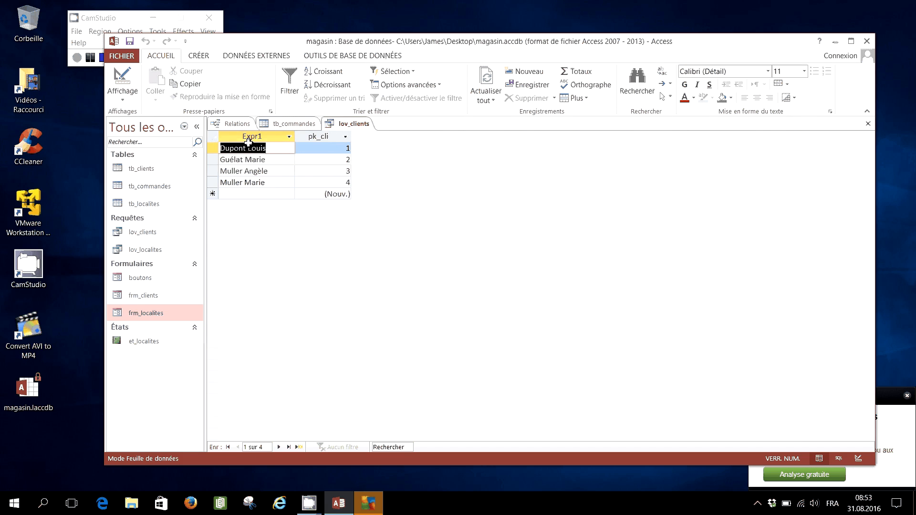
- Rename the joined name column nom_pre_cli in the query design and display the query data again
right_click(355, 123)
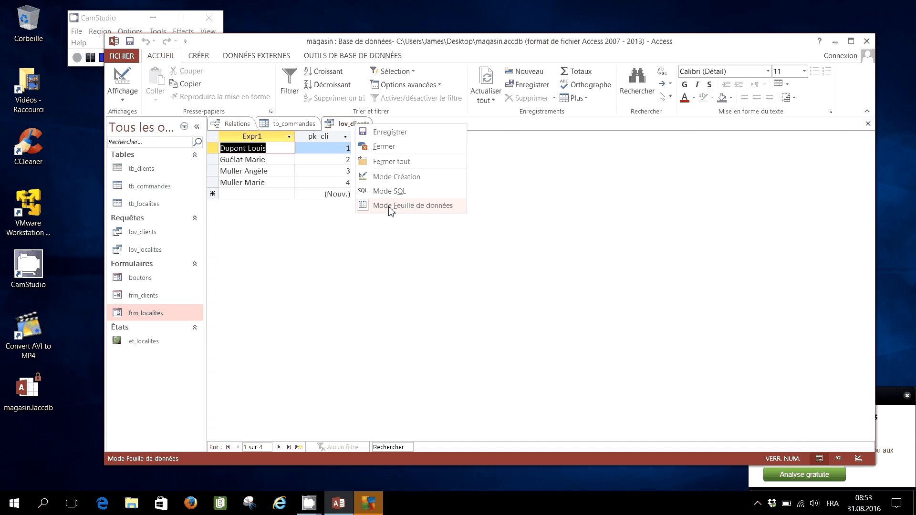
left_click(394, 177)
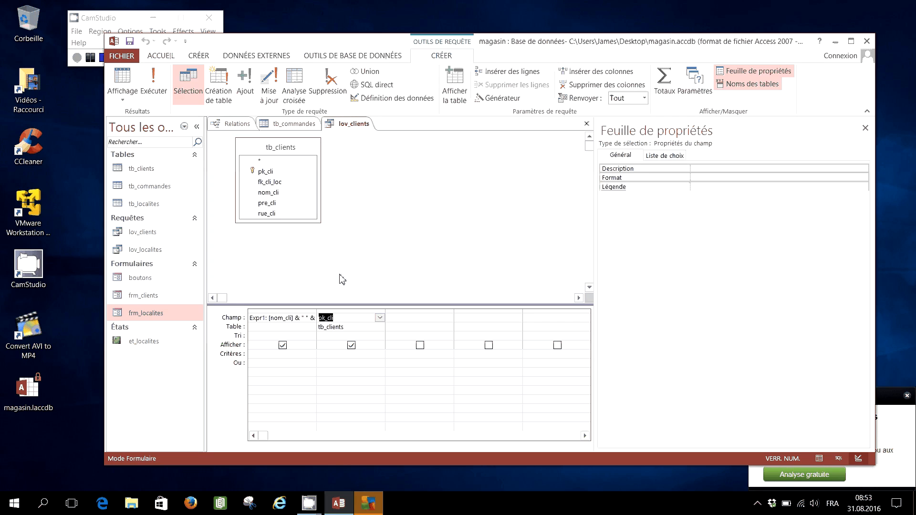
left_click_drag(266, 318, 236, 322)
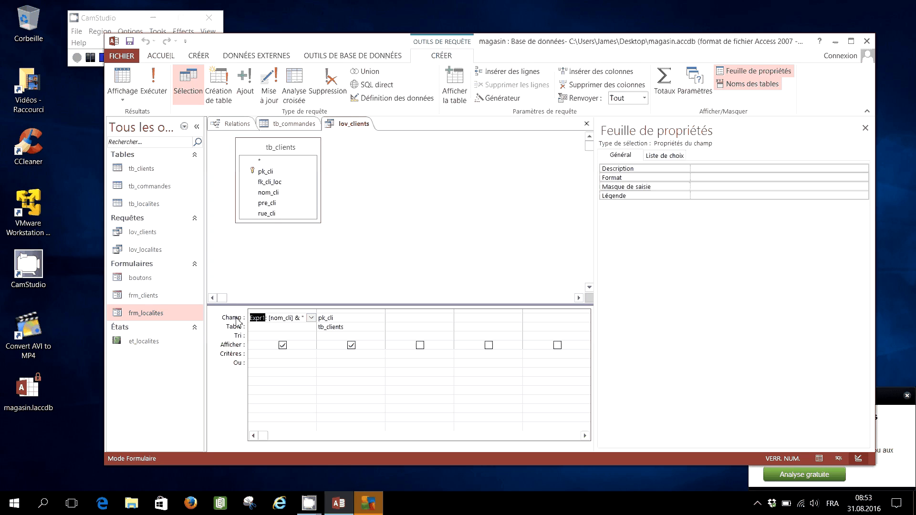
type("nom_pre_cli")
left_click(115, 71)
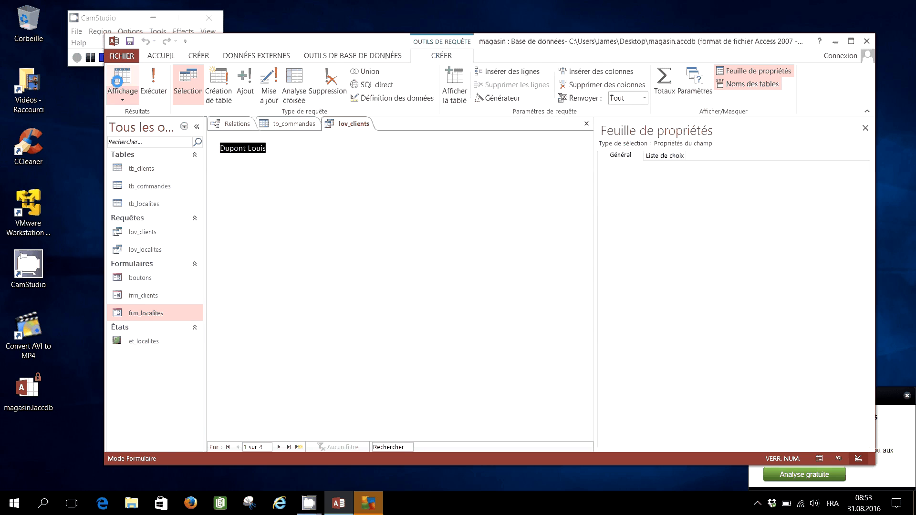
- Widen the nom_pre_cli column slightly and close the lov_clients query, saving its changes
left_click_drag(294, 137, 307, 138)
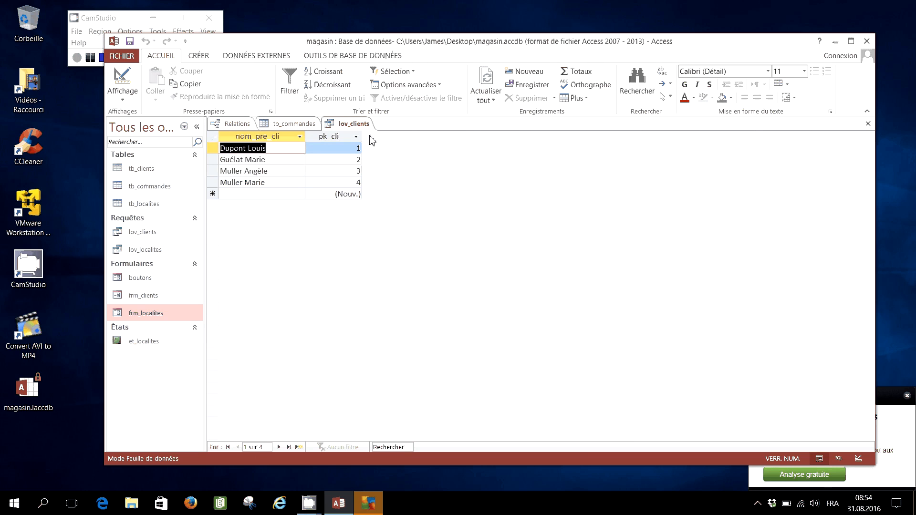
right_click(363, 124)
left_click(375, 149)
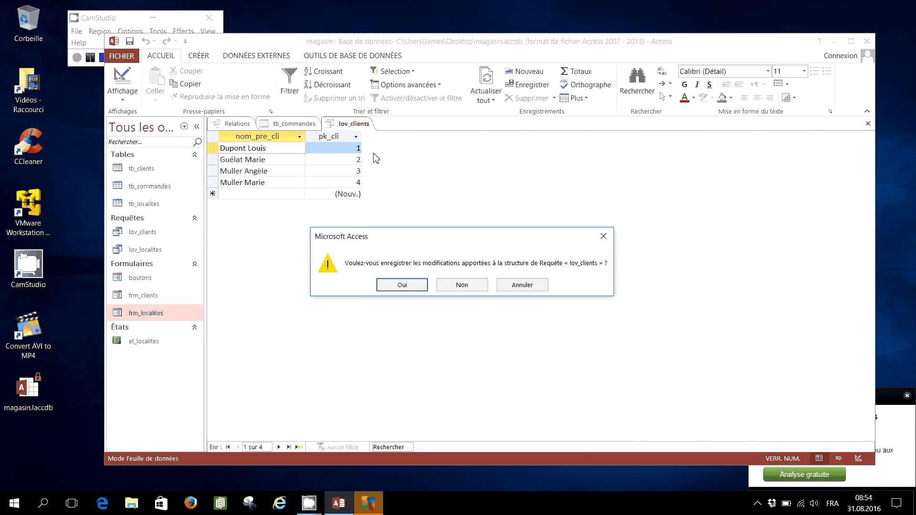
left_click(395, 285)
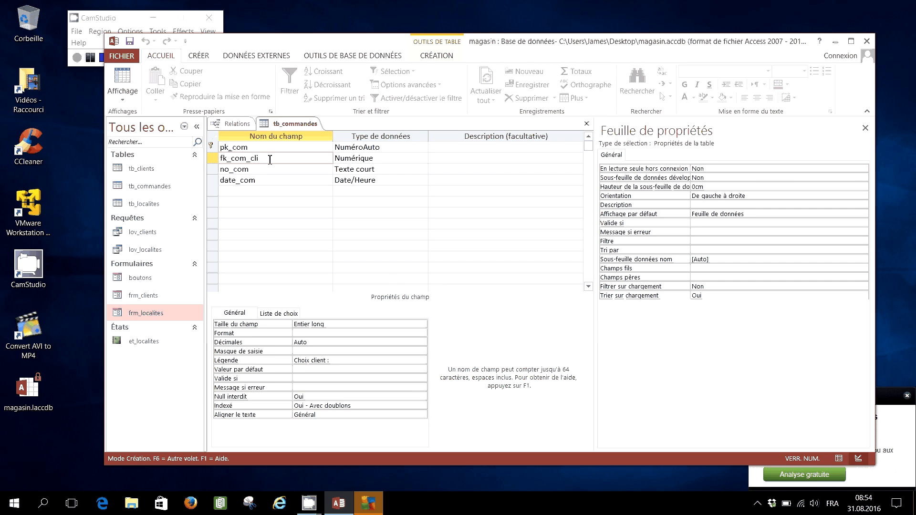
- Set the lookup display control of the fk_com_cli field to Zone de liste déroulante
left_click(281, 314)
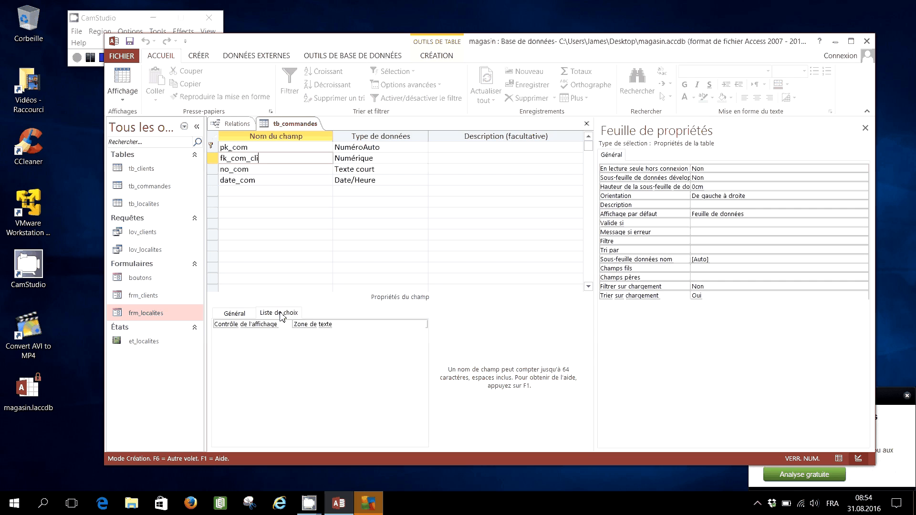
left_click(391, 324)
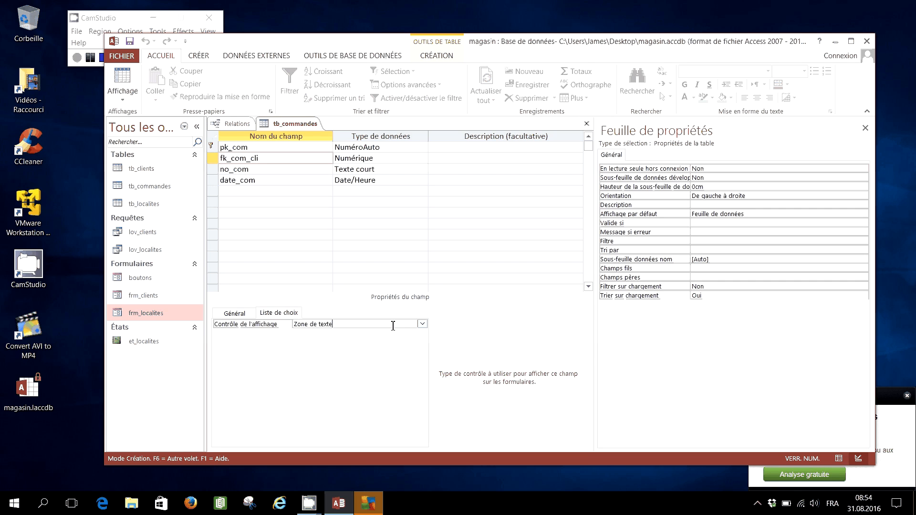
left_click(425, 325)
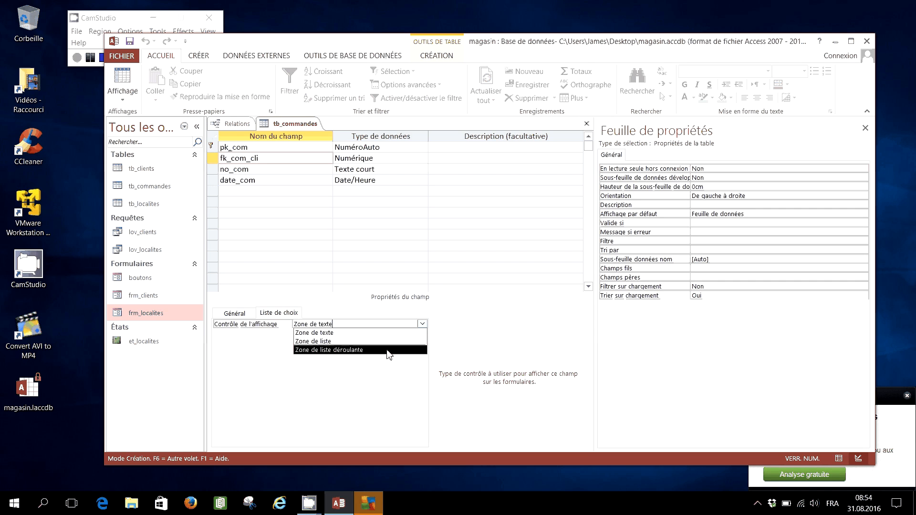
left_click(387, 351)
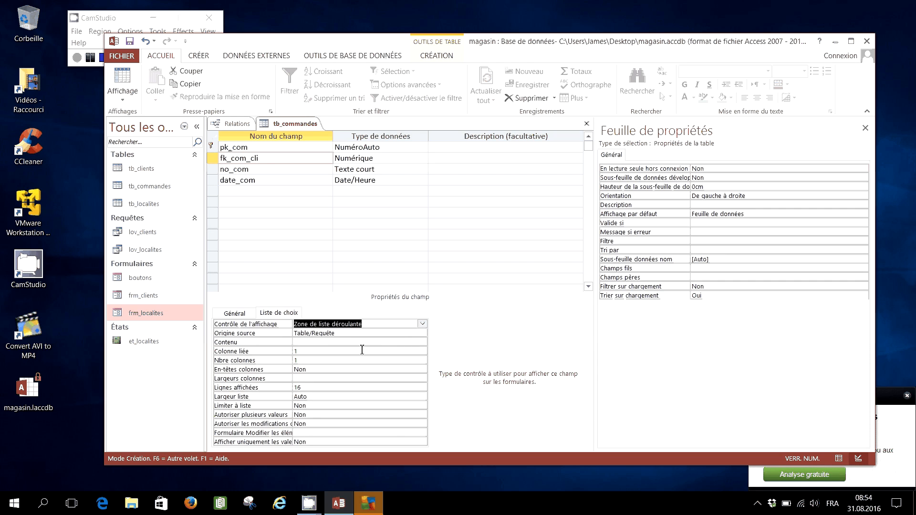
- Open the query builder for the fk_com_cli row source and add the lov_clients query to it
left_click(309, 341)
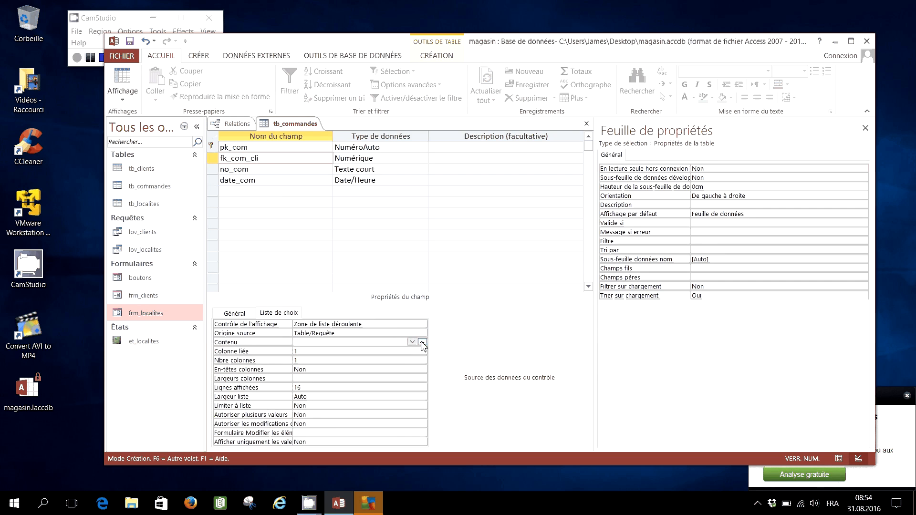
left_click(422, 342)
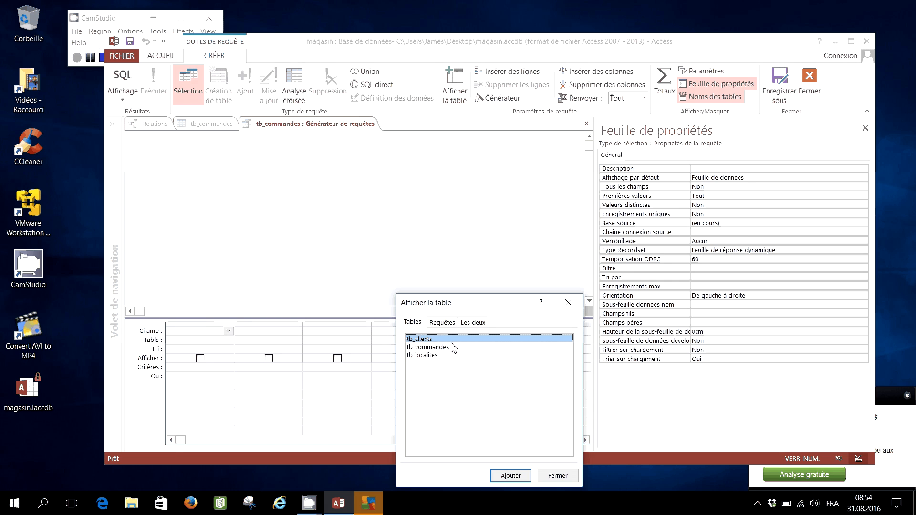
left_click(441, 323)
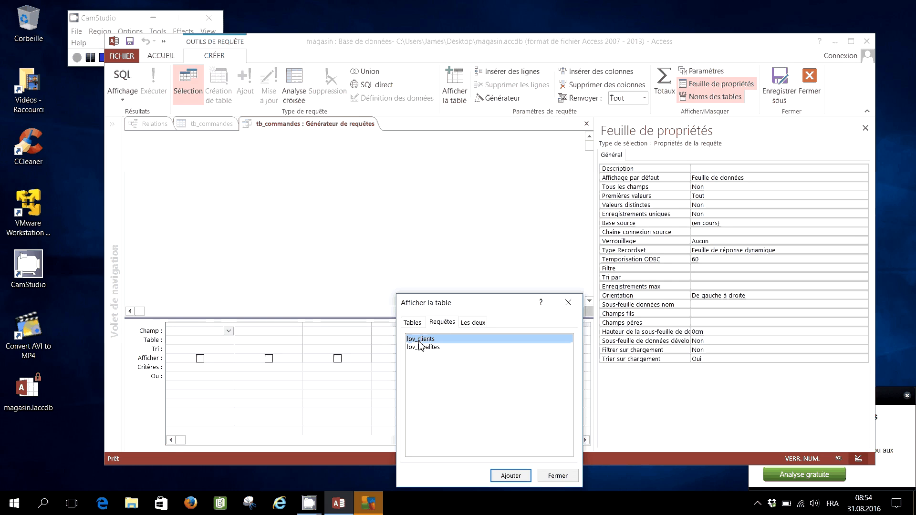
left_click(506, 476)
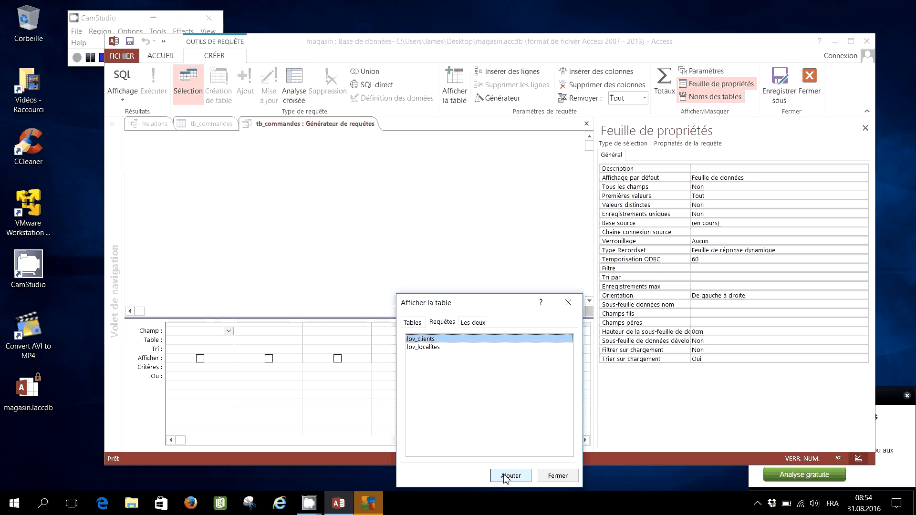
left_click(557, 476)
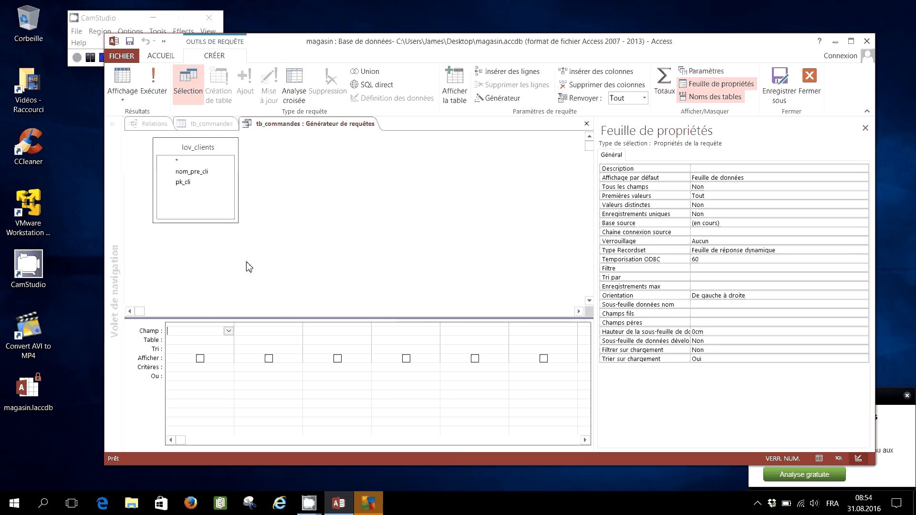
- Add nom_pre_cli and pk_cli to the row source query and close the query builder, saving the SQL statement
left_click(198, 173)
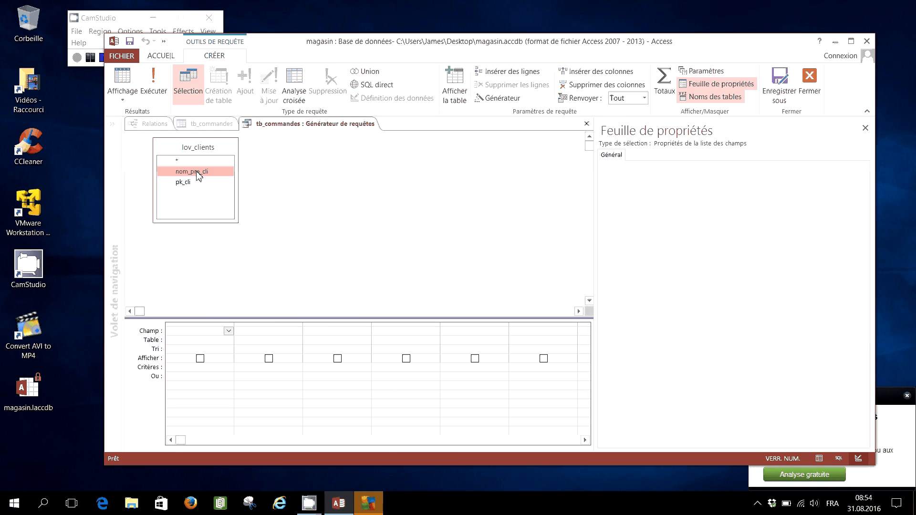
double_click(197, 173)
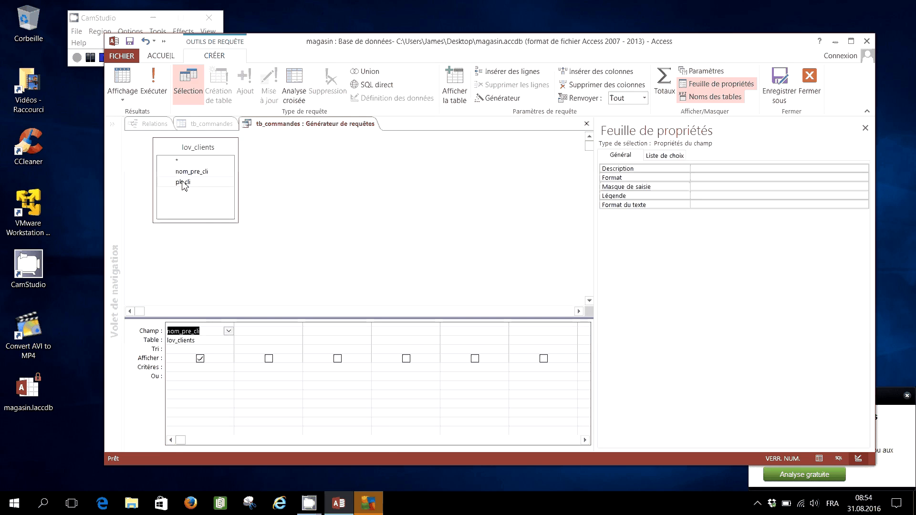
double_click(183, 182)
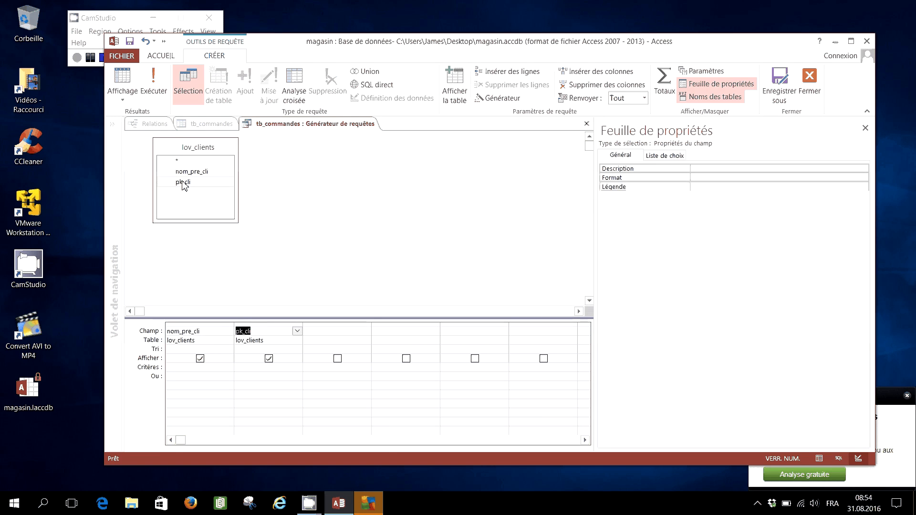
right_click(304, 123)
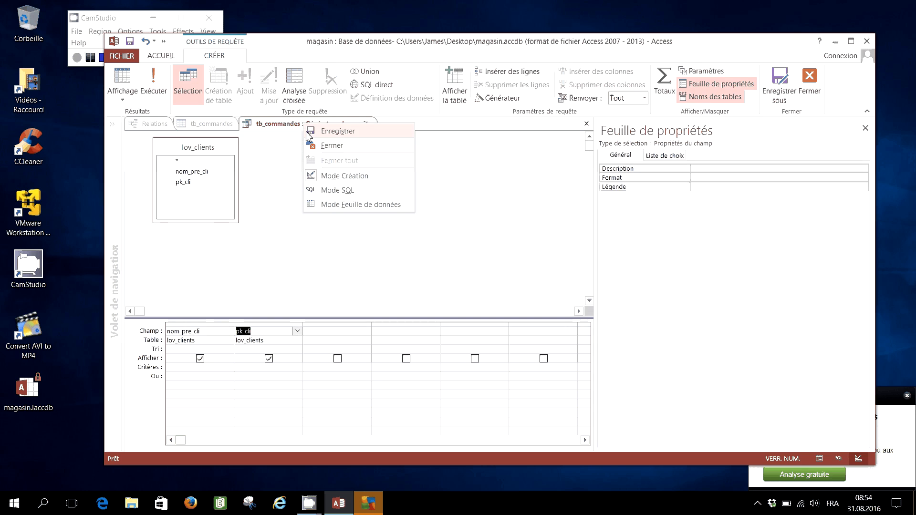
left_click(314, 146)
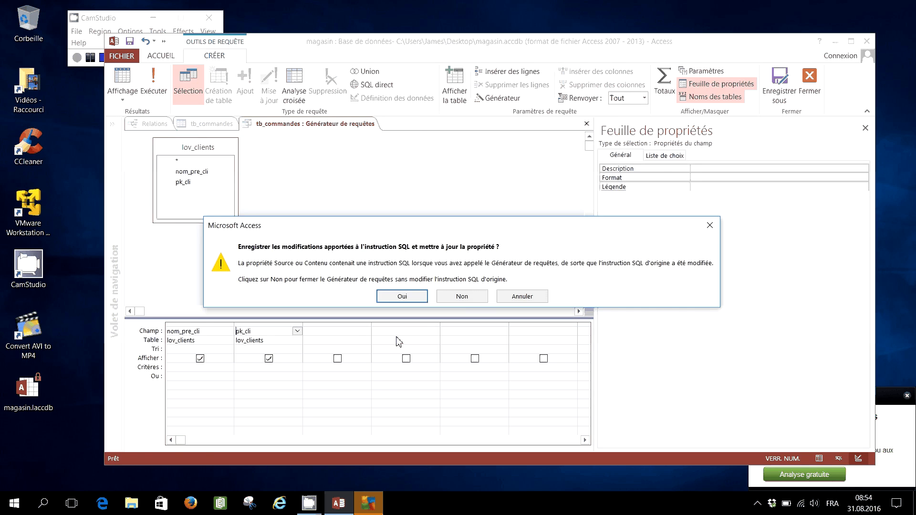
left_click(399, 293)
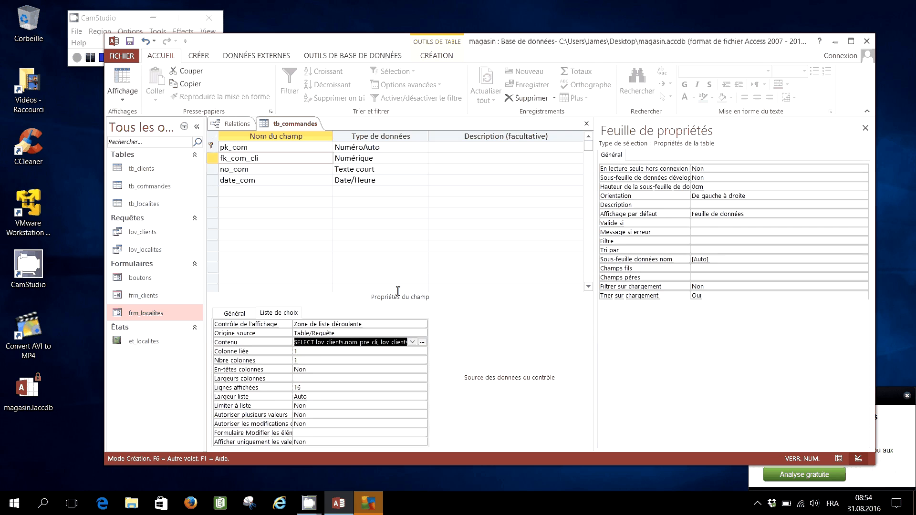
- Set fk_com_cli's Colonne liée to 2 and Limiter à liste to Oui, and close tb_commandes with its changes saved
left_click(319, 352)
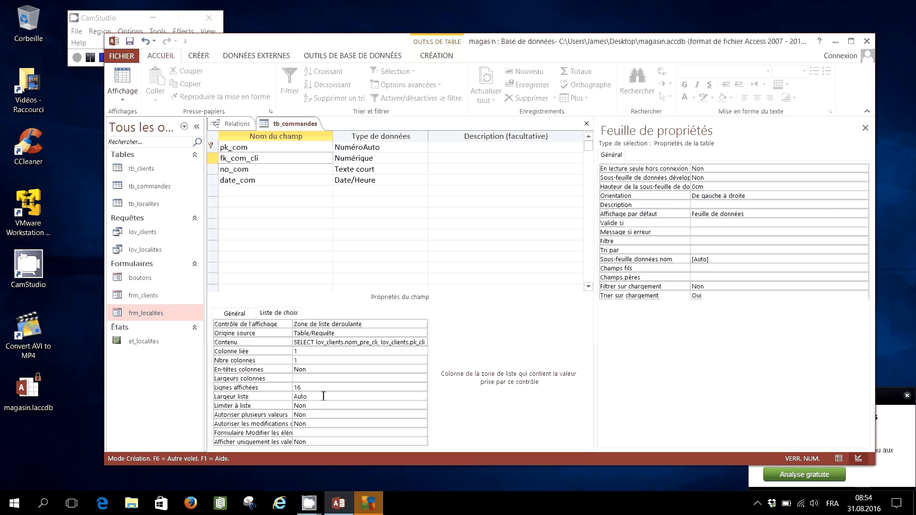
key("BackSpace")
type("2")
left_click(296, 361)
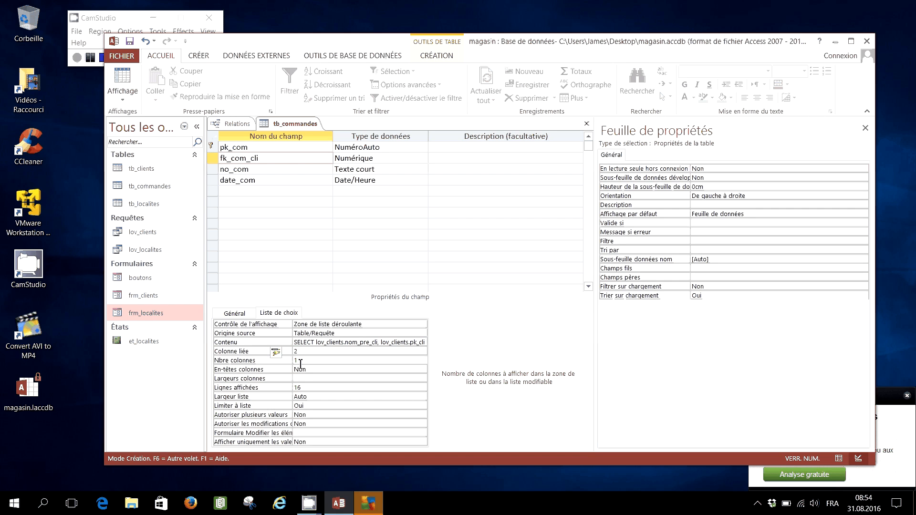
right_click(297, 126)
left_click(323, 143)
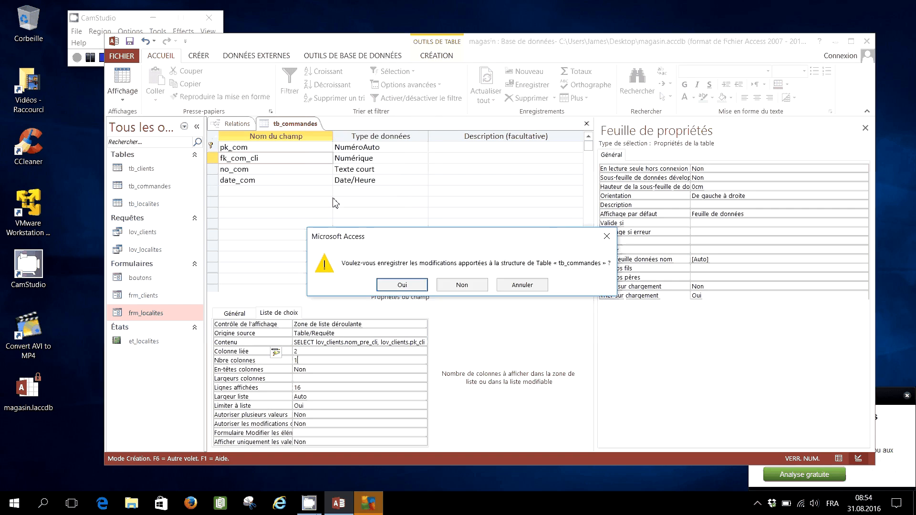
left_click(388, 285)
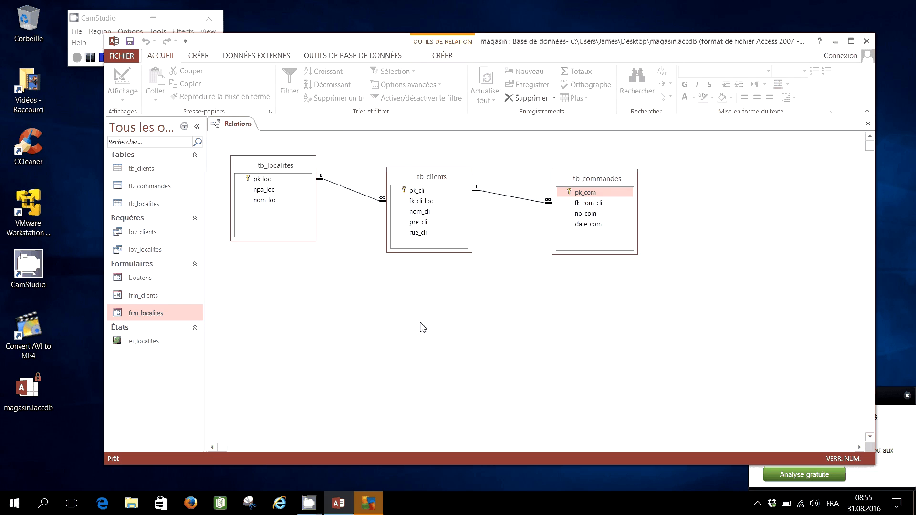
- Shift the tb_commandes box slightly in the relationships diagram and start the form wizard based on the tb_commandes table
mouse_move(577, 183)
left_mouse_down()
mouse_move(558, 187)
mouse_move(572, 186)
left_mouse_up()
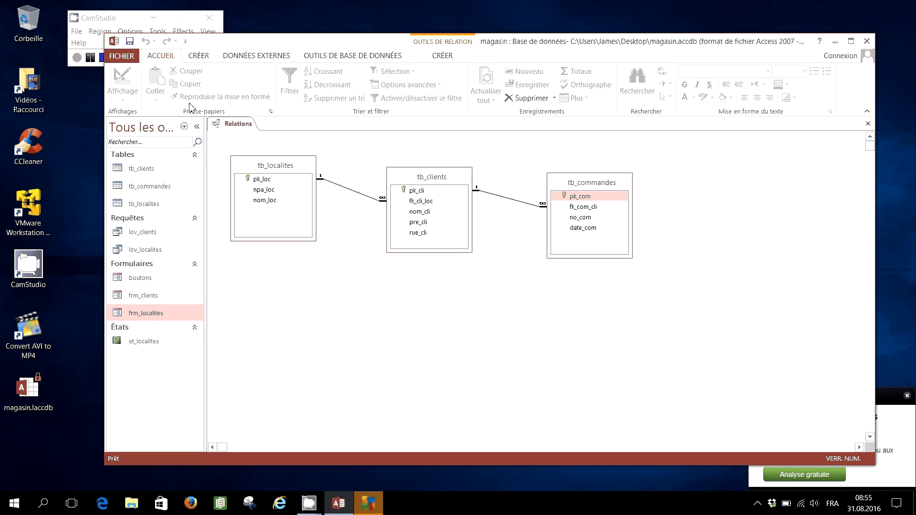
left_click(239, 60)
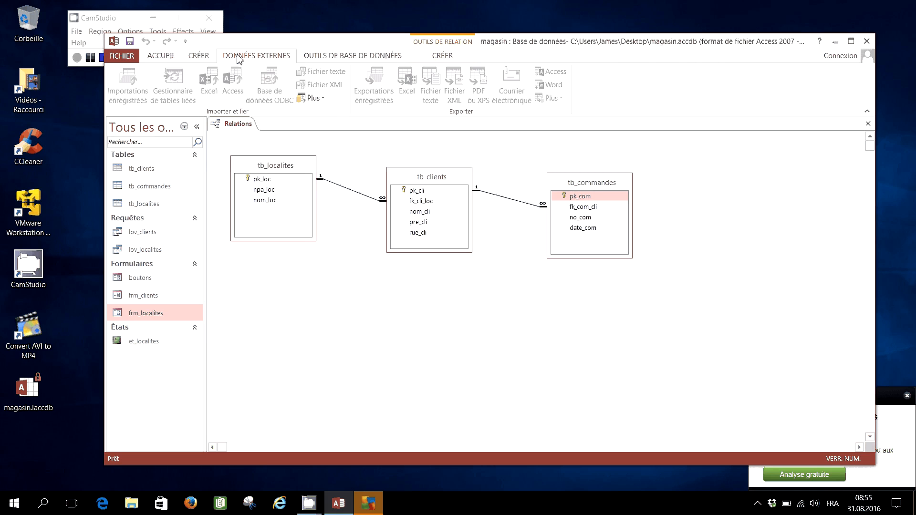
left_click(199, 57)
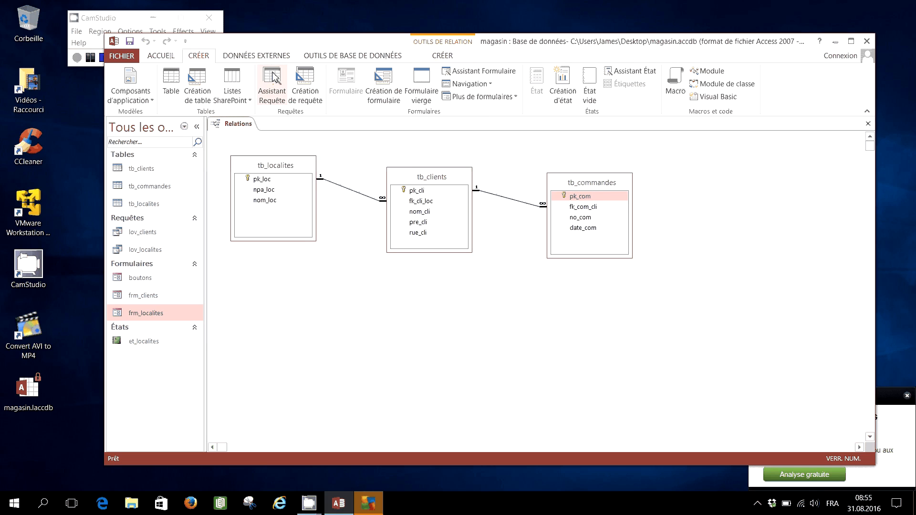
left_click(470, 72)
left_click(513, 191)
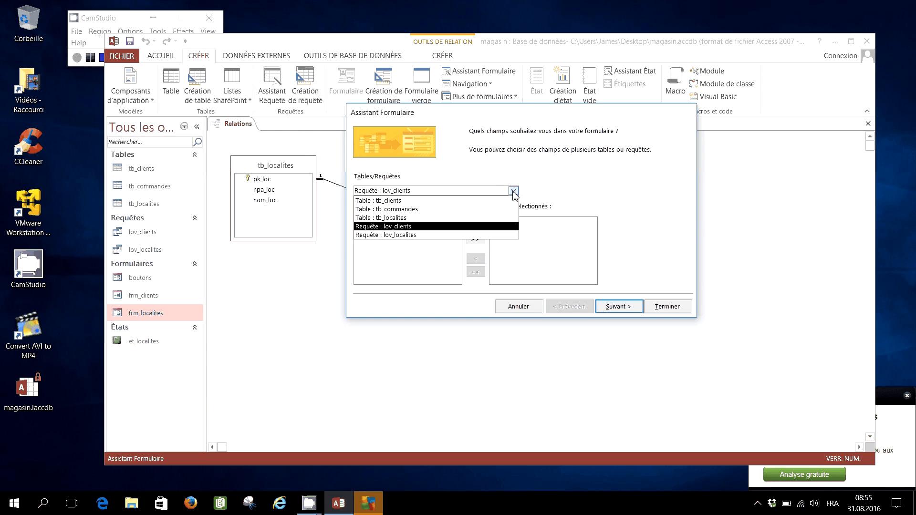
left_click(425, 210)
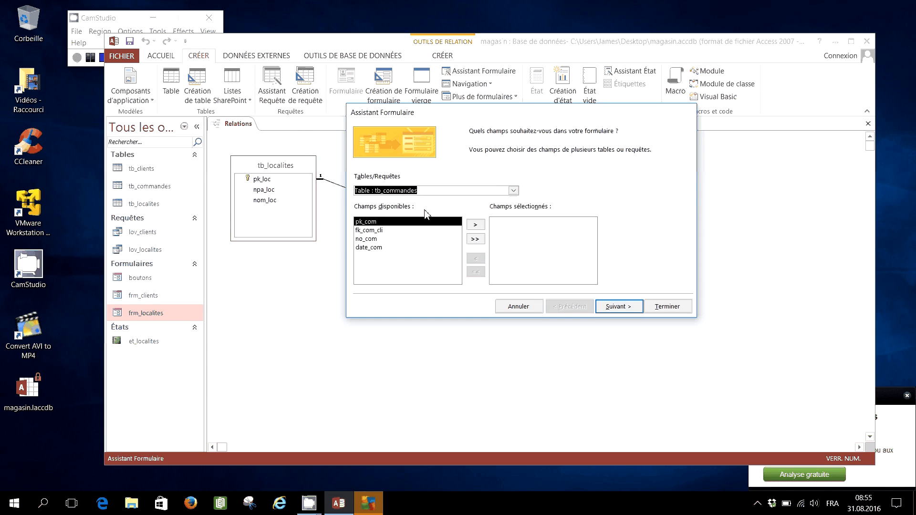
- Select the fields no_com, date_com and fk_com_cli, in that order, for the new form
left_click(377, 239)
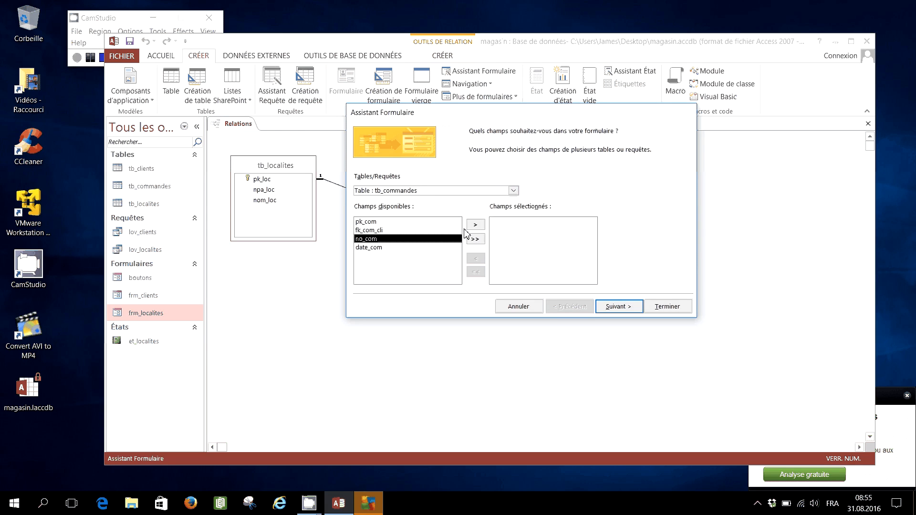
left_click(474, 225)
left_click(475, 226)
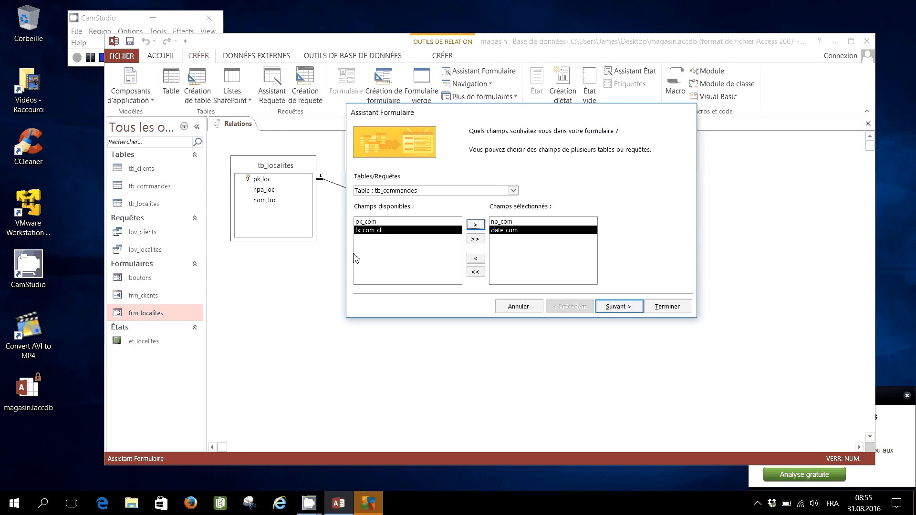
left_click(474, 224)
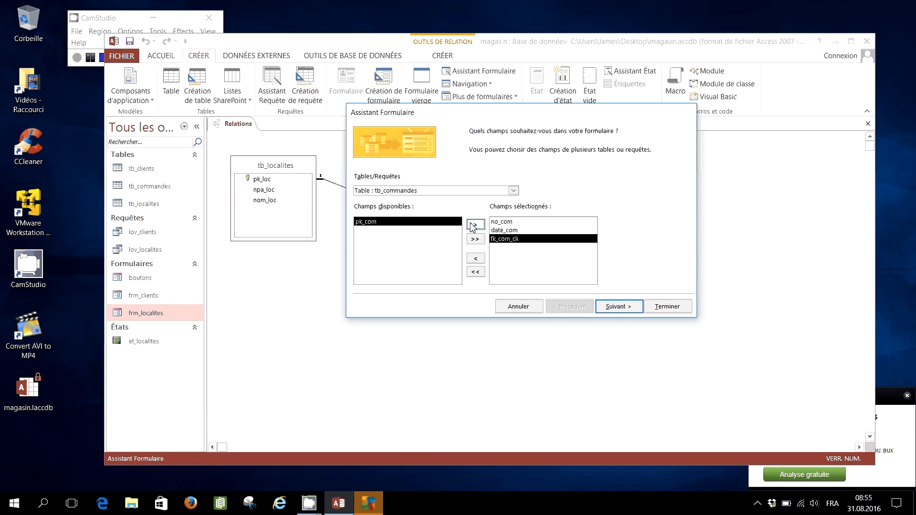
- Keep the Colonne simple layout, title the form frm_commandes, and finish the wizard
left_click(613, 307)
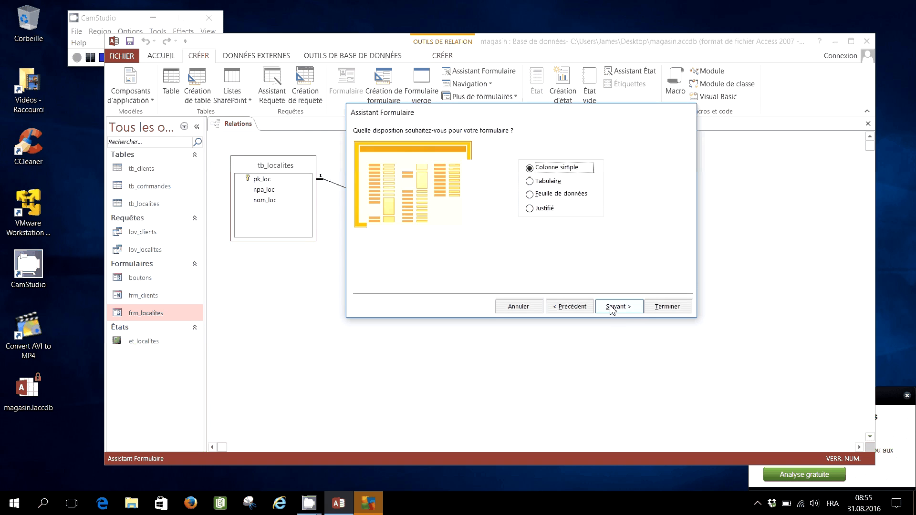
left_click(613, 308)
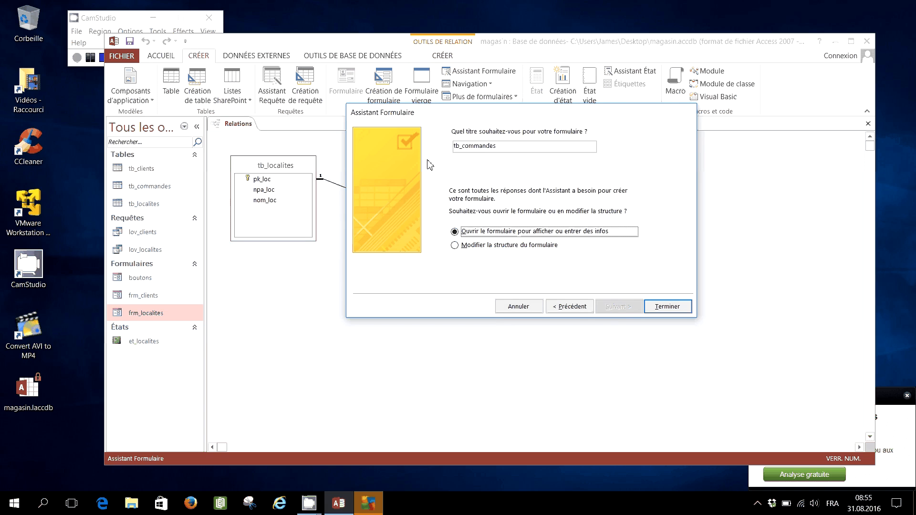
left_click_drag(462, 149, 444, 149)
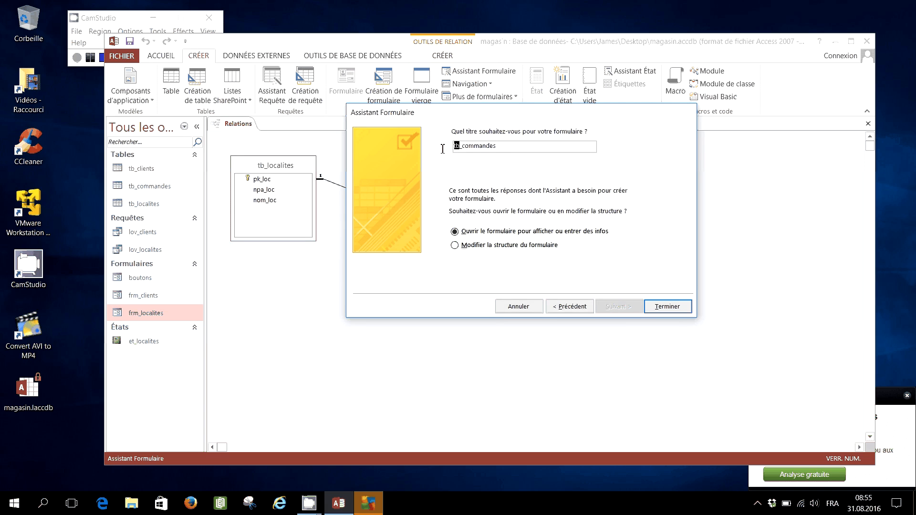
type("frm")
left_click(667, 307)
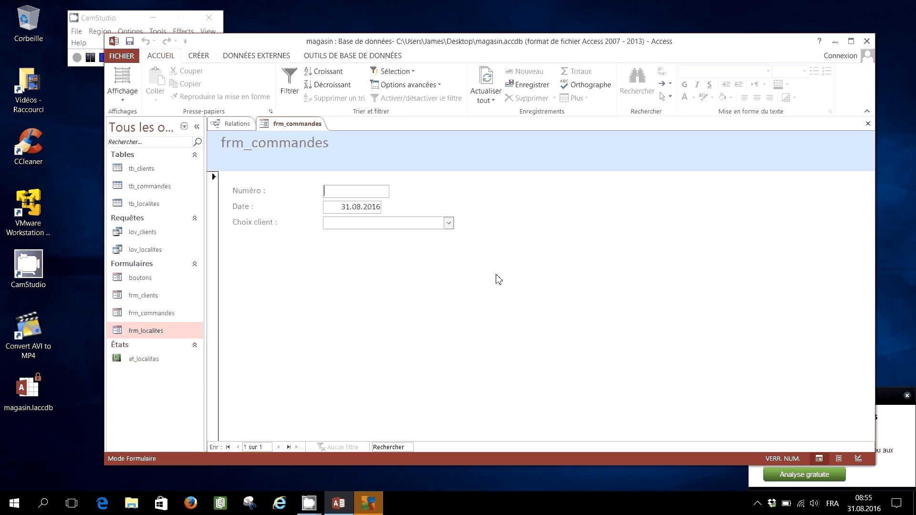
- Switch frm_commandes to design view and set its Fenêtre contextuelle and Fenêtre modale properties to Oui
right_click(293, 124)
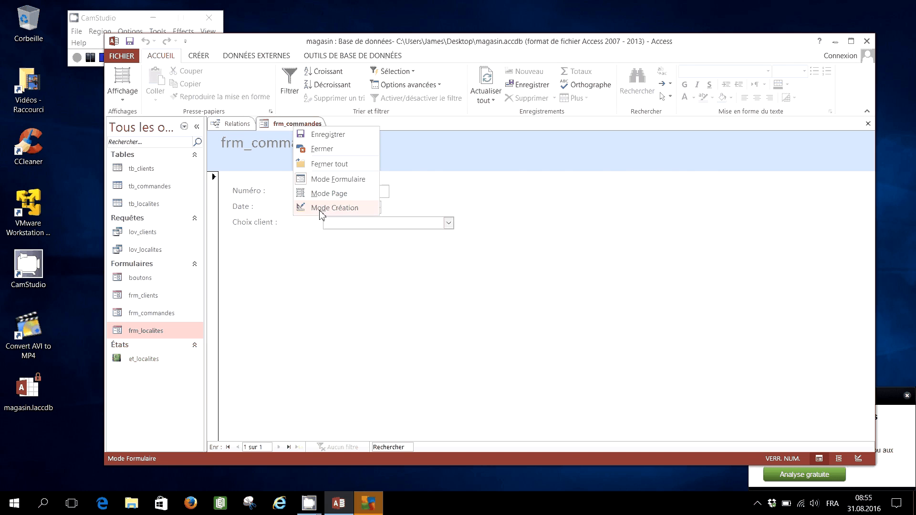
left_click(334, 208)
left_click(762, 172)
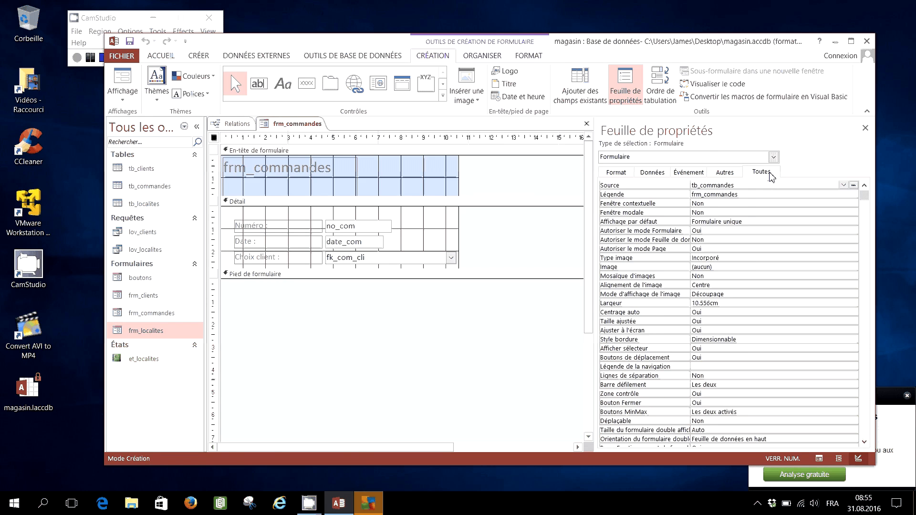
left_click(755, 204)
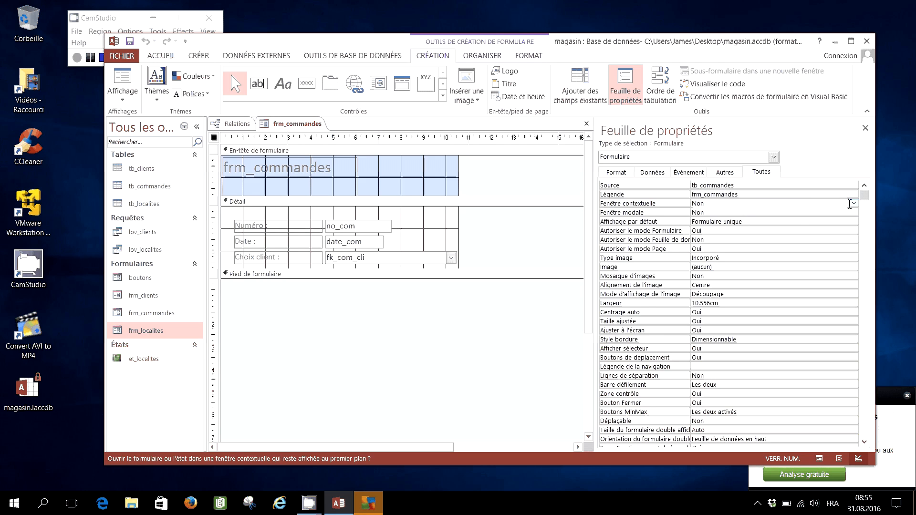
left_click(854, 203)
left_click(783, 212)
left_click(782, 213)
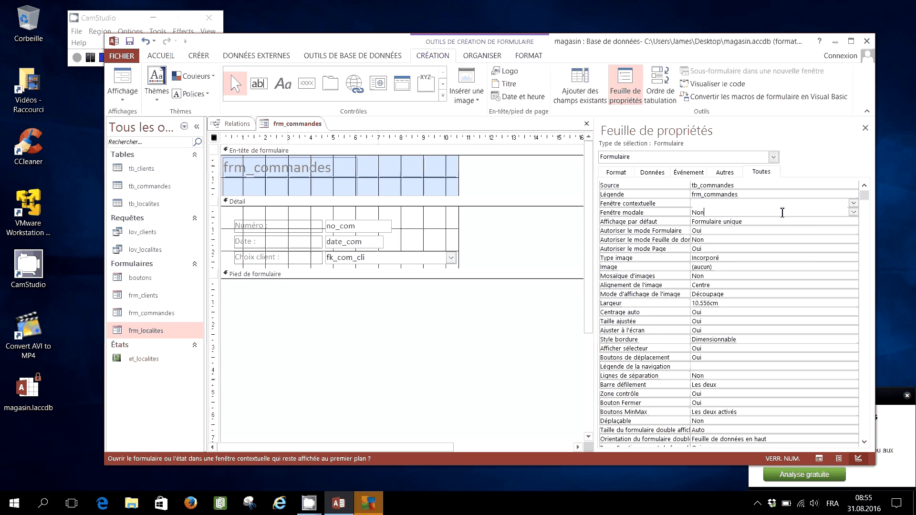
left_click(853, 212)
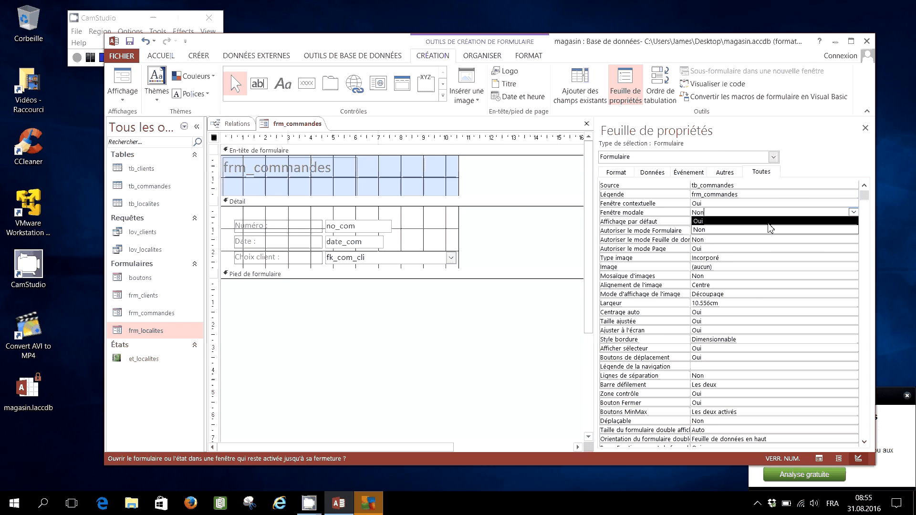
left_click(768, 223)
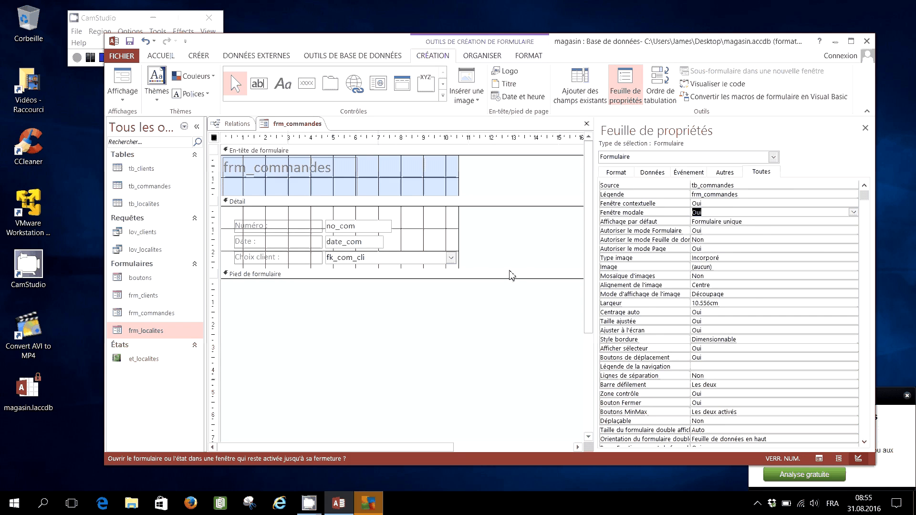
- Extend the form's detail section downward to about 4.5 cm high and widen the form to about 12.6 cm
left_click_drag(509, 271, 478, 312)
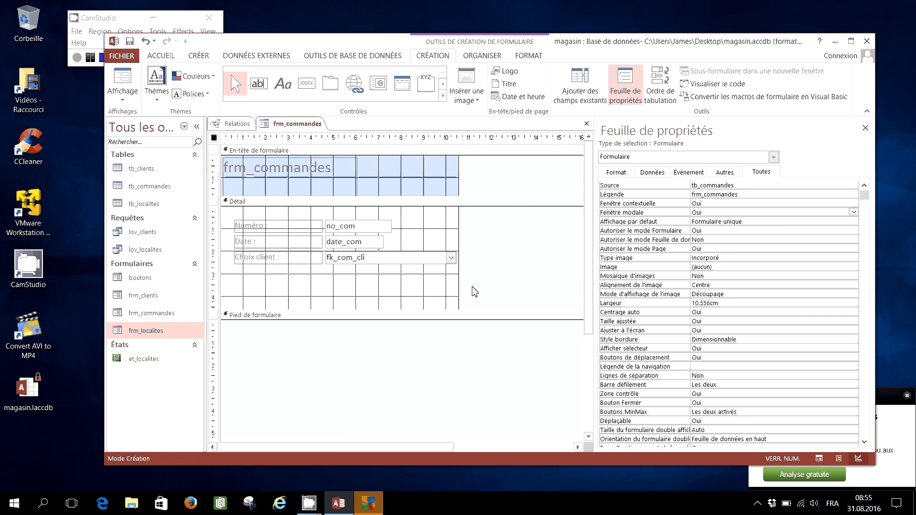
left_click_drag(458, 277, 505, 266)
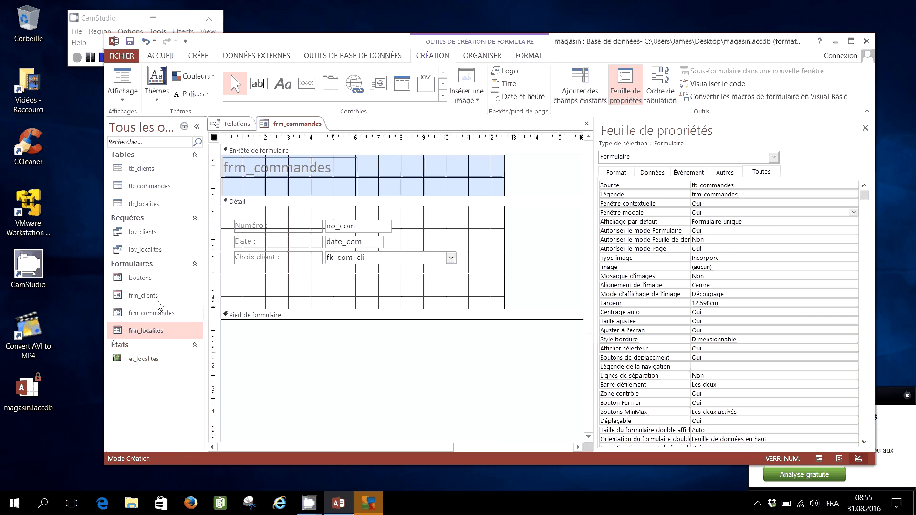
- Open the boutons form in design view, copy all of its buttons, and close the form
left_click(138, 282)
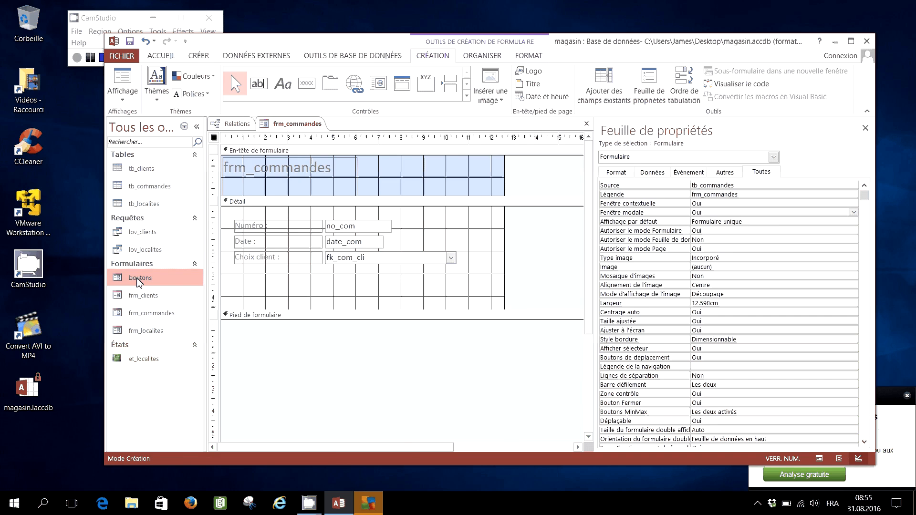
double_click(138, 281)
right_click(355, 125)
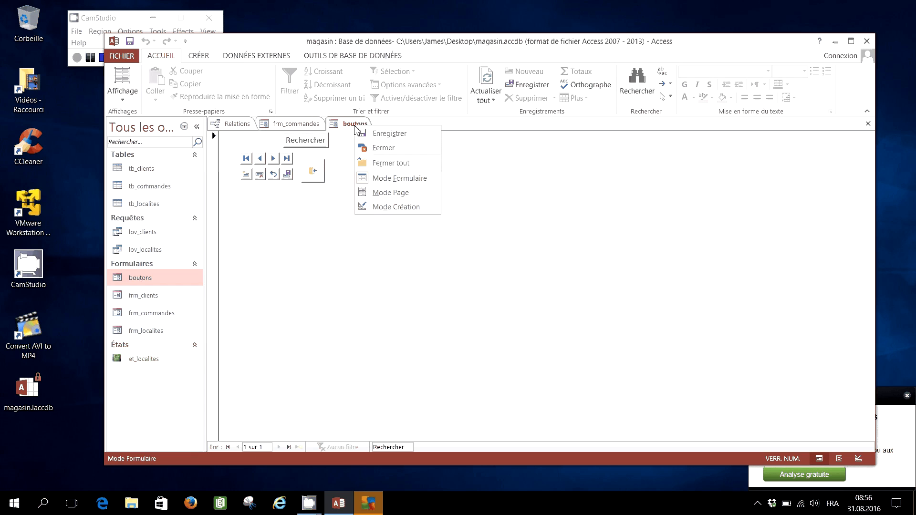
left_click(381, 206)
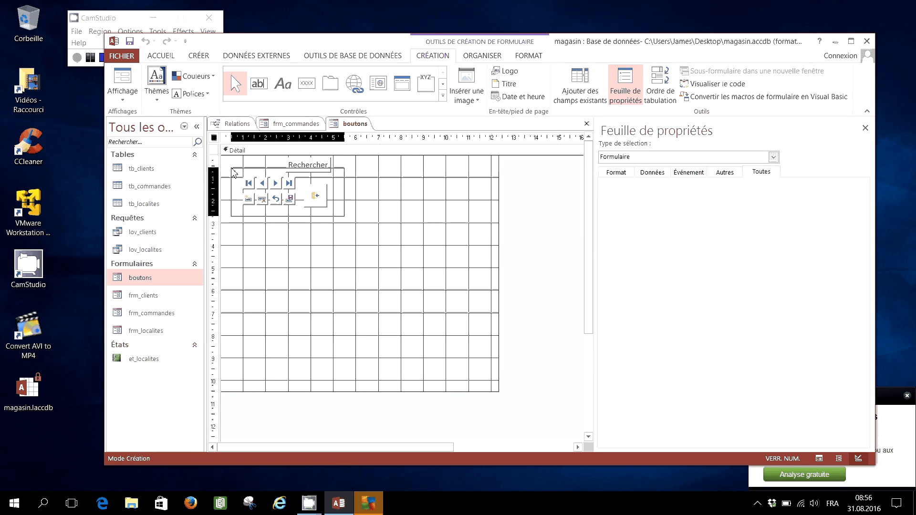
left_click_drag(233, 173, 238, 160)
right_click(360, 121)
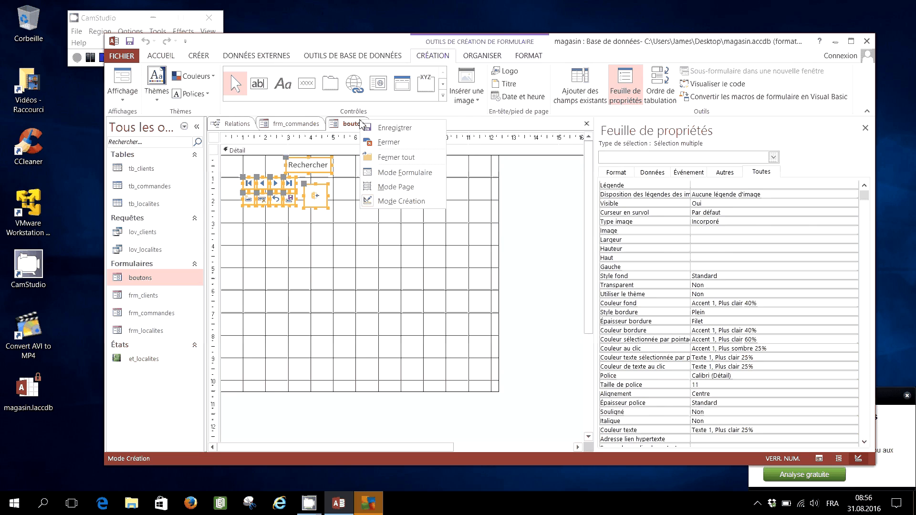
left_click(371, 143)
- Paste the buttons into the detail section of frm_commandes, placing the group below fk_com_cli and Rechercher beside no_com
right_click(421, 299)
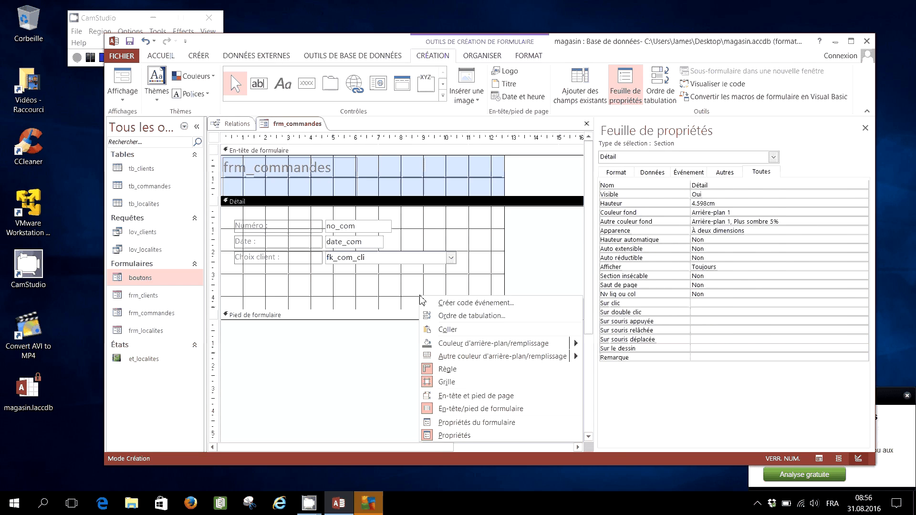
left_click(462, 334)
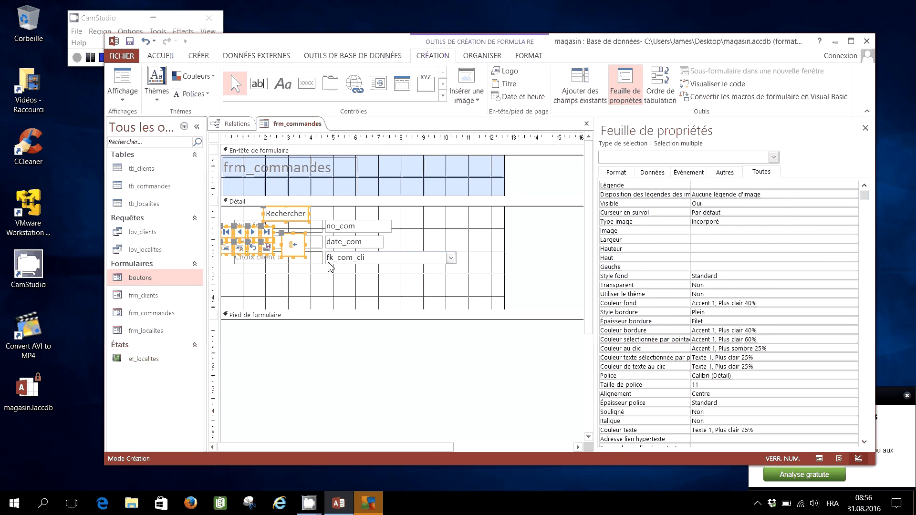
left_click_drag(310, 244, 470, 300)
left_click_drag(465, 265, 439, 231)
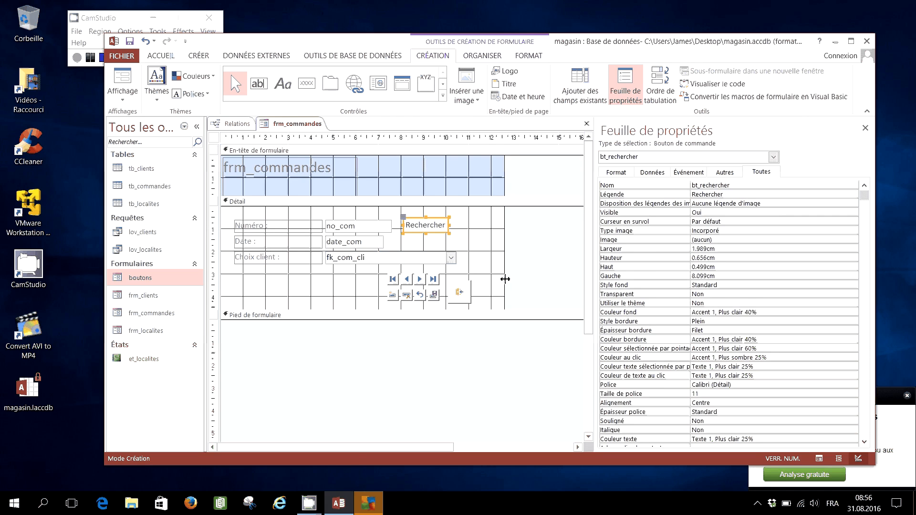
- Widen frm_commandes to about 13.4 cm and draw a command button beside the fk_com_cli list
left_click_drag(506, 279, 523, 281)
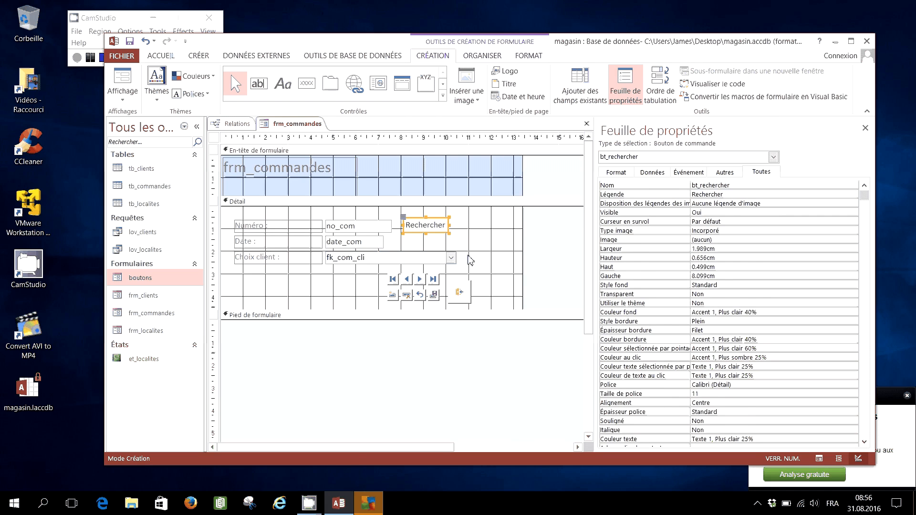
left_click(307, 84)
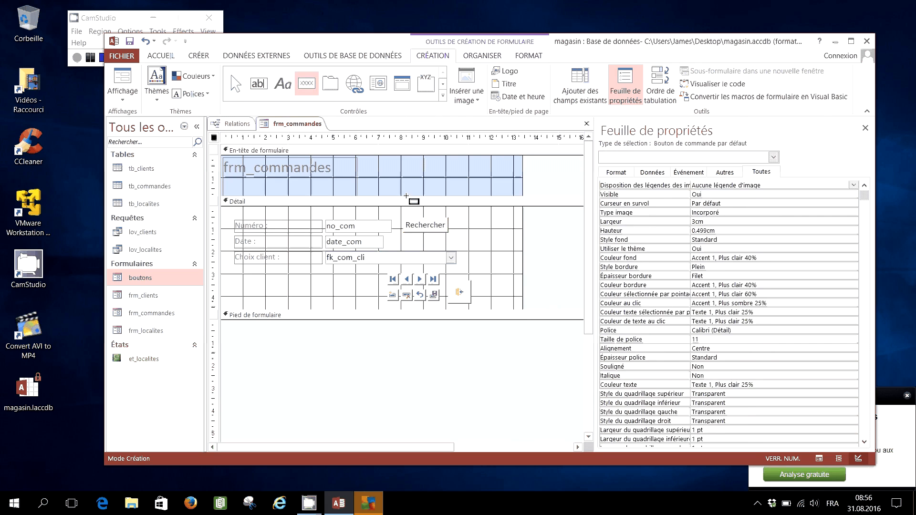
left_click(466, 253)
left_click_drag(467, 253, 517, 267)
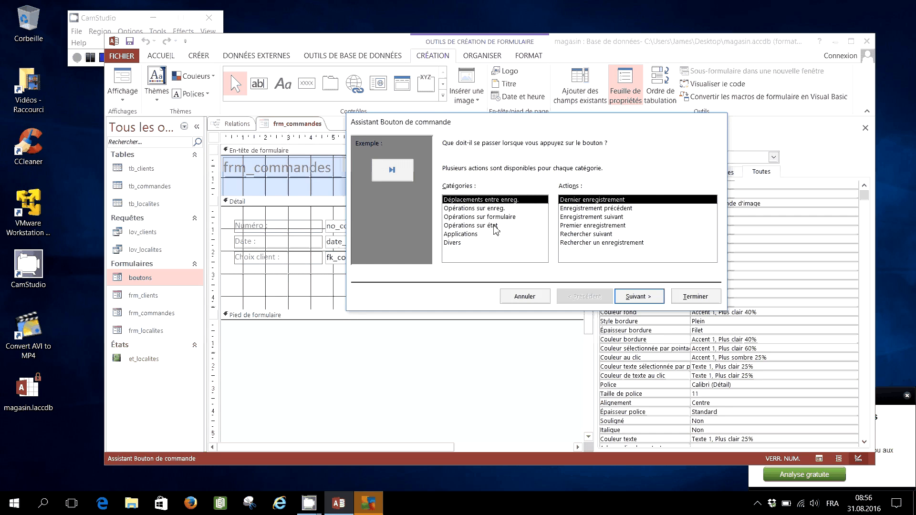
- Assign the form operation Ouvrir un formulaire to the button, opening frm_clients with all records displayed
left_click(491, 217)
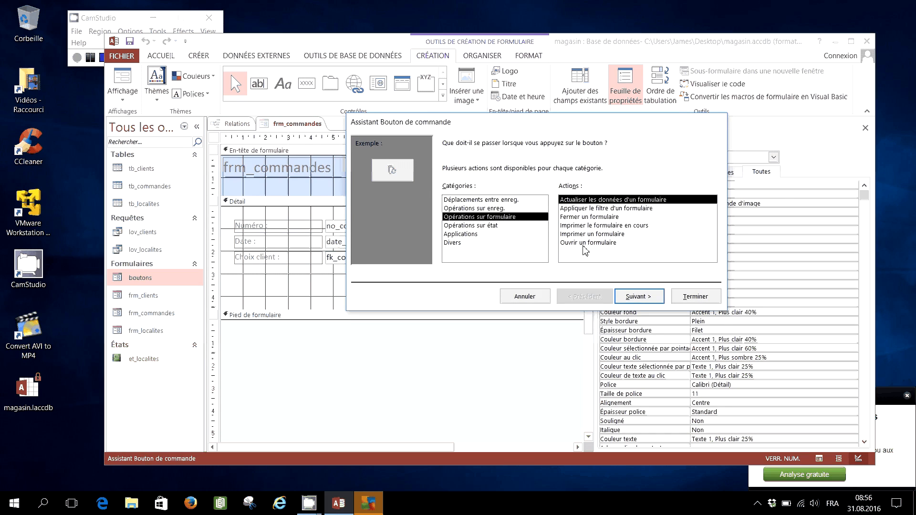
left_click(585, 243)
left_click(635, 296)
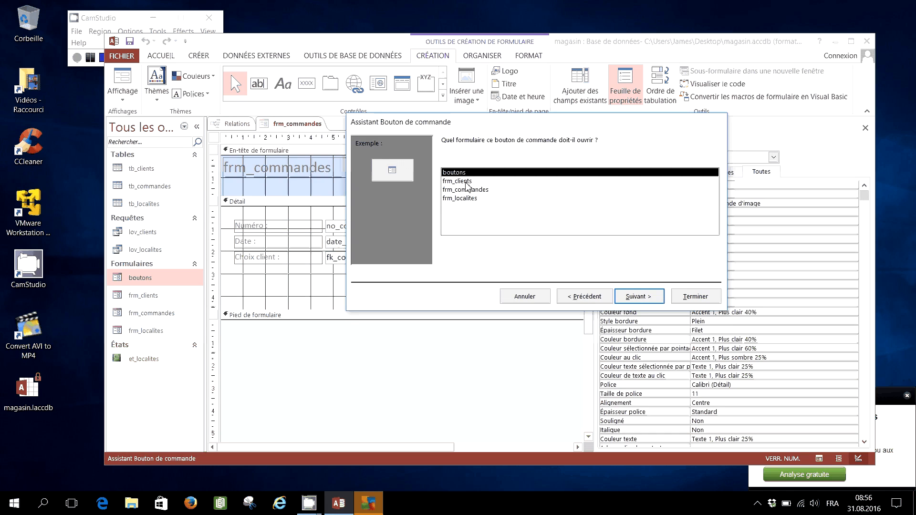
left_click(464, 182)
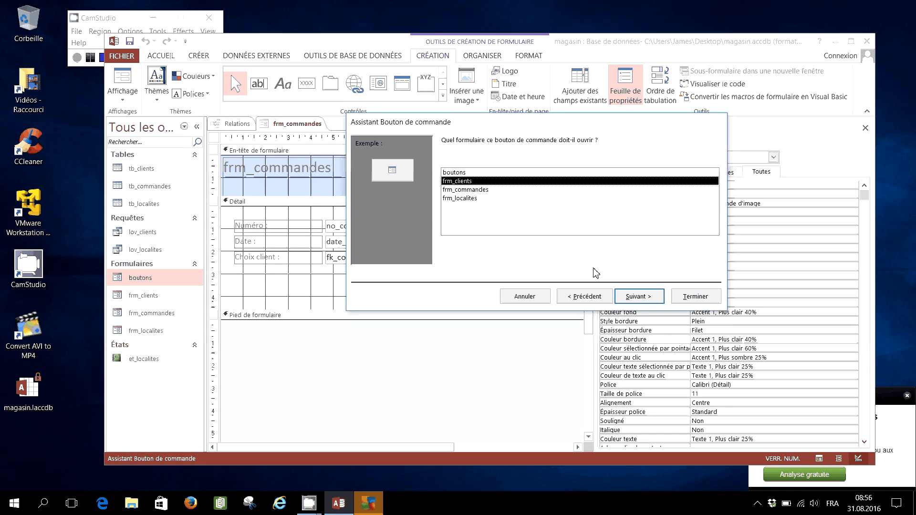
left_click(637, 297)
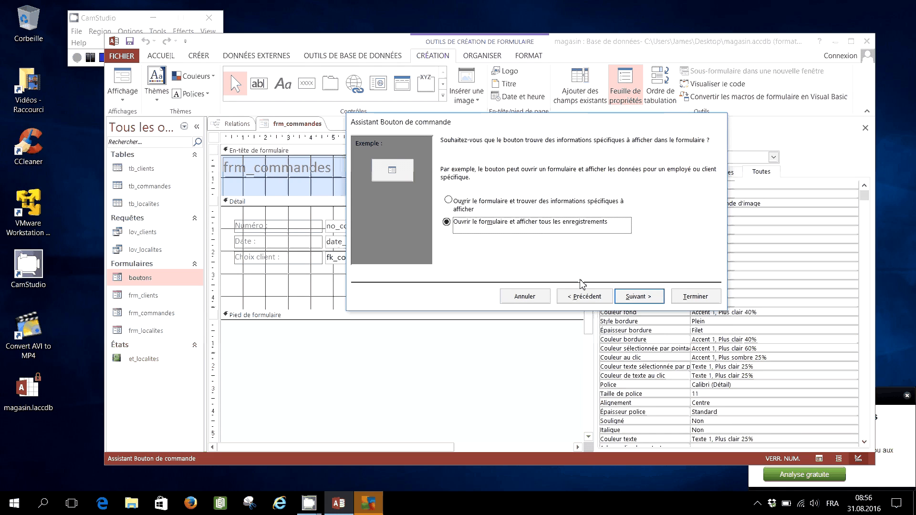
left_click(635, 301)
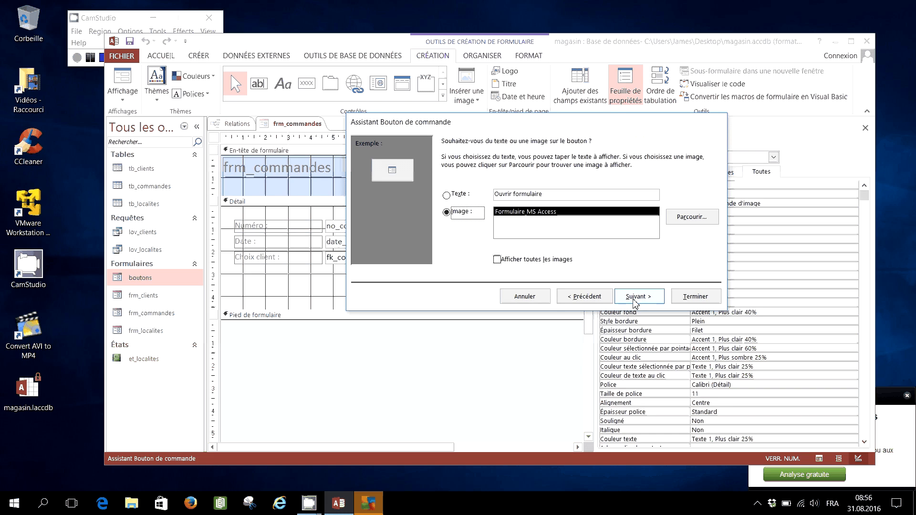
- Label the button with the text Vers clients, name it bt_vers_clients, and finish the wizard
left_click(447, 196)
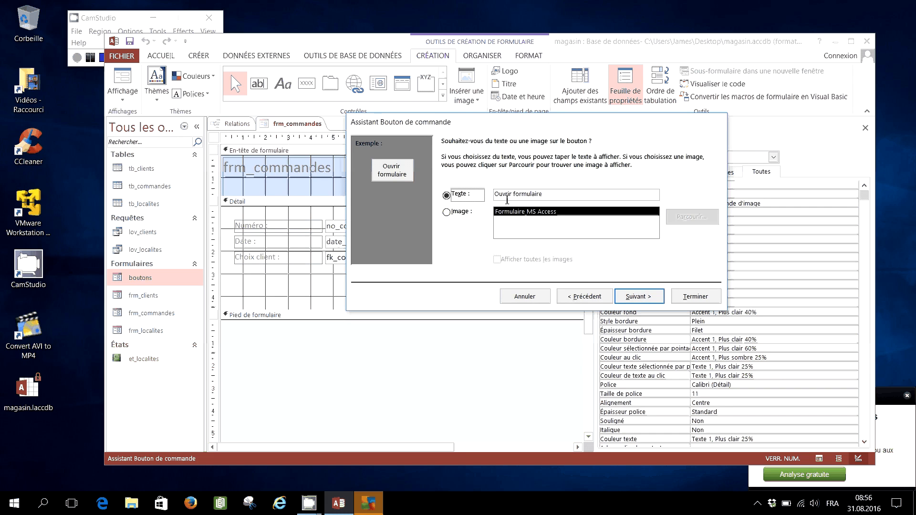
left_click_drag(547, 198, 494, 202)
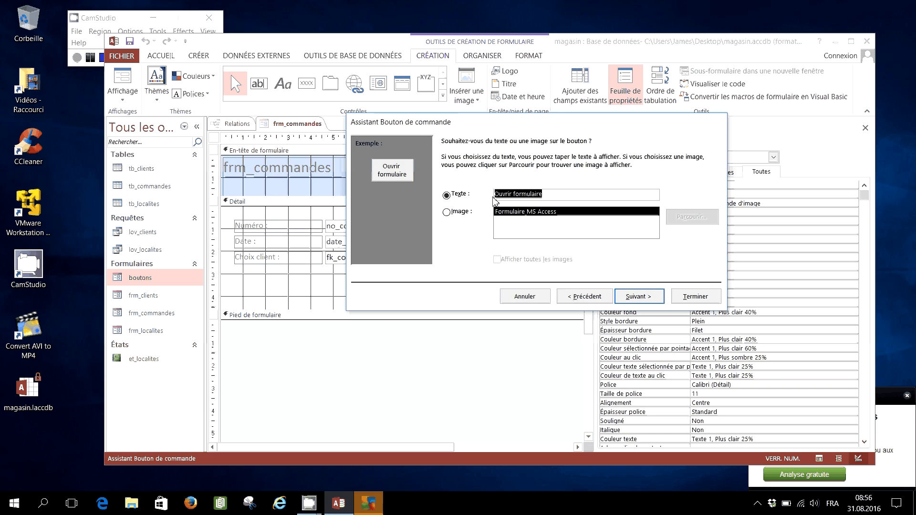
type("Vers")
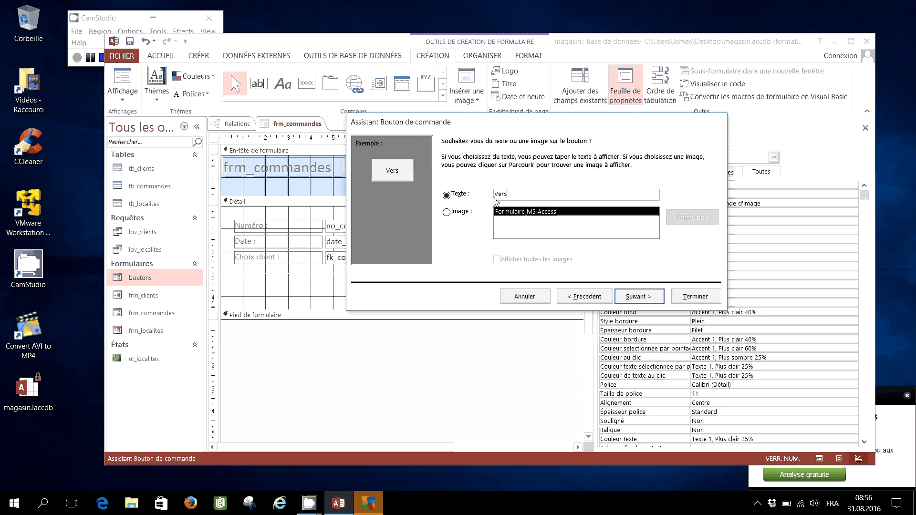
type(" clients")
left_click(628, 300)
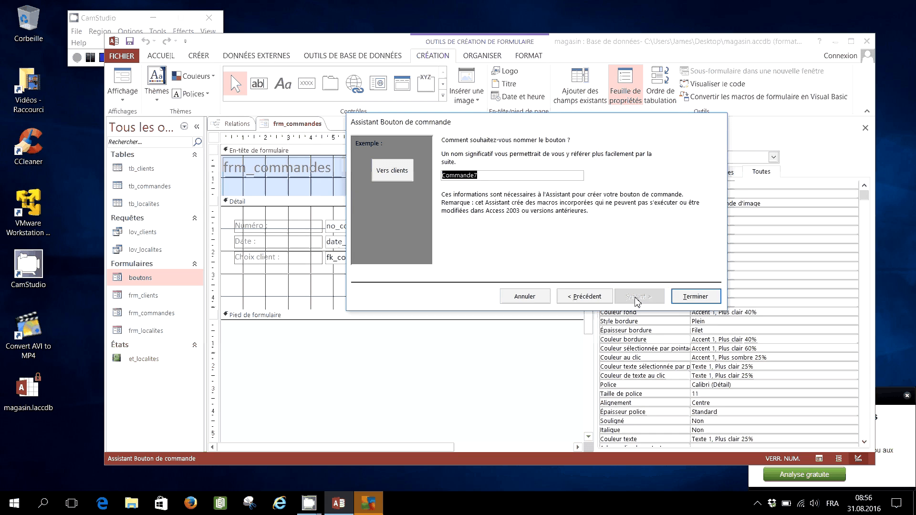
type("bt_")
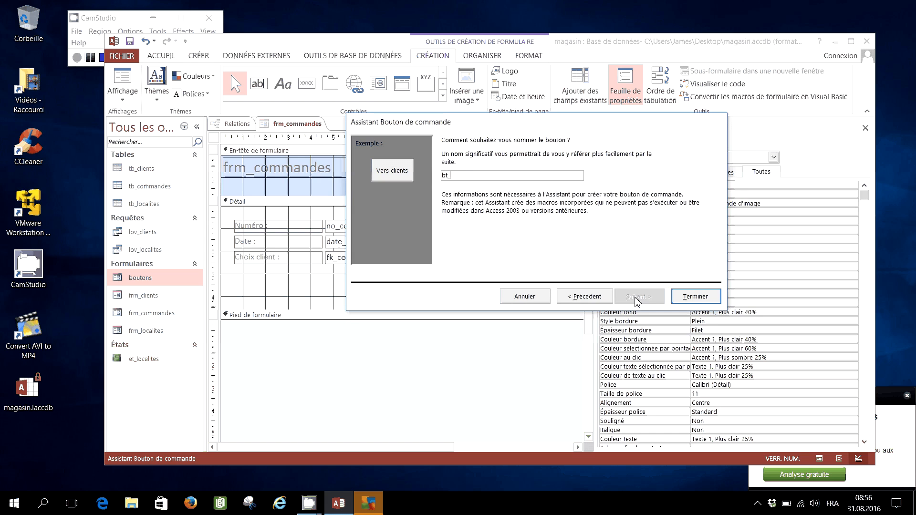
type("vers_clients")
left_click(709, 296)
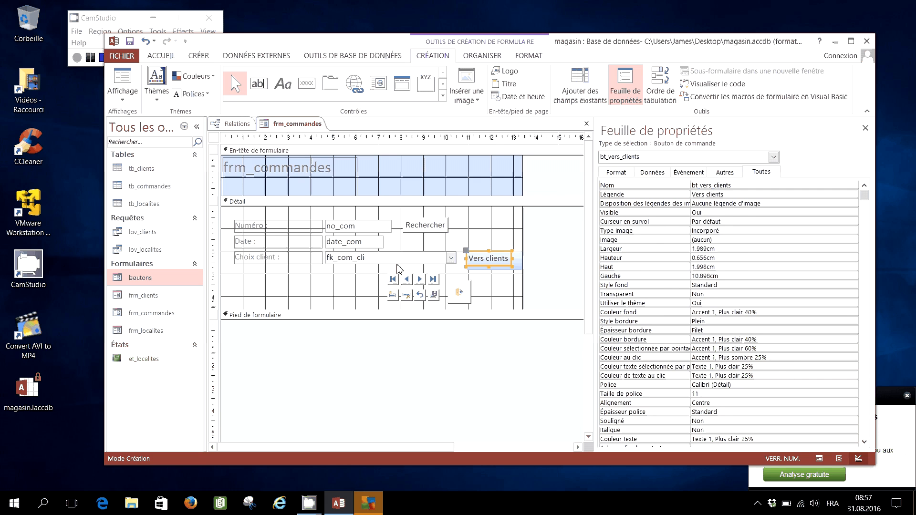
- Create a Sur perte focus event procedure for fk_com_cli with the Générateur de code
left_click(398, 258)
left_click(685, 173)
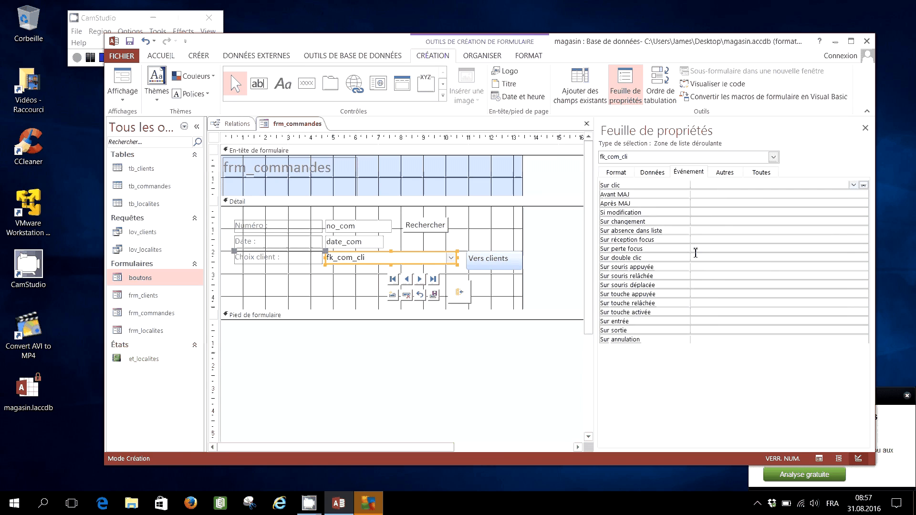
left_click(696, 251)
left_click(863, 249)
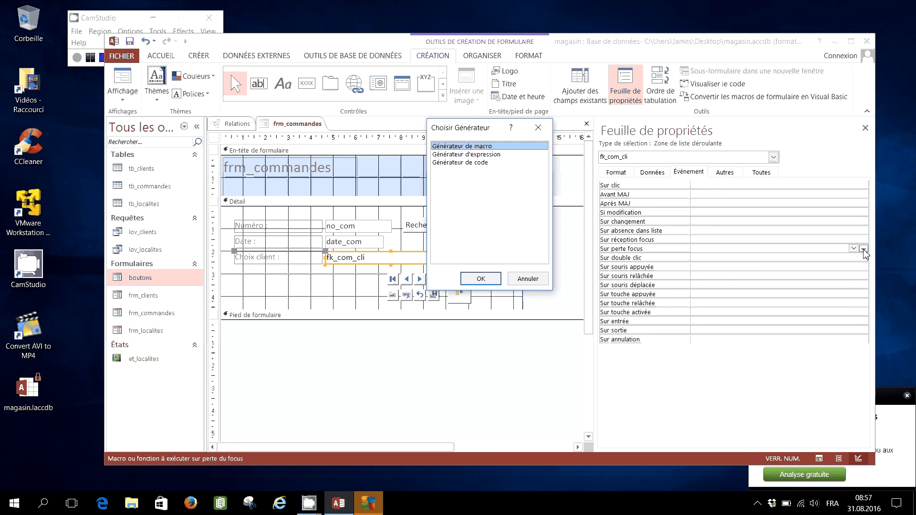
left_click(466, 163)
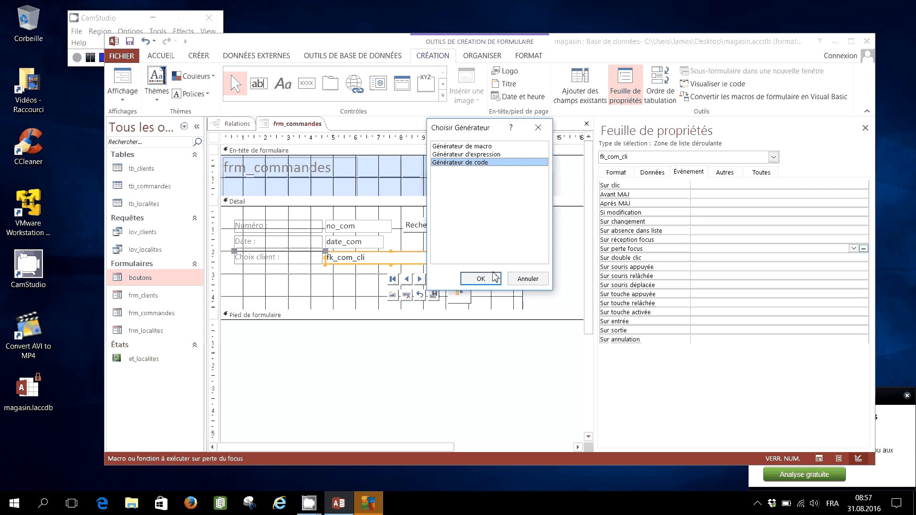
left_click(491, 280)
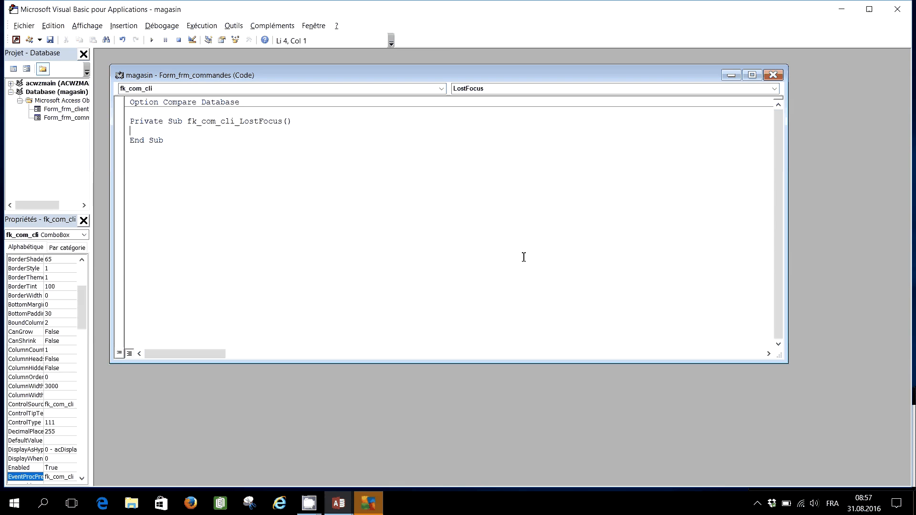
- Add fk_com_cli.Requery to the fk_com_cli_LostFocus procedure and close the Visual Basic editor
type("fk_com_cli.")
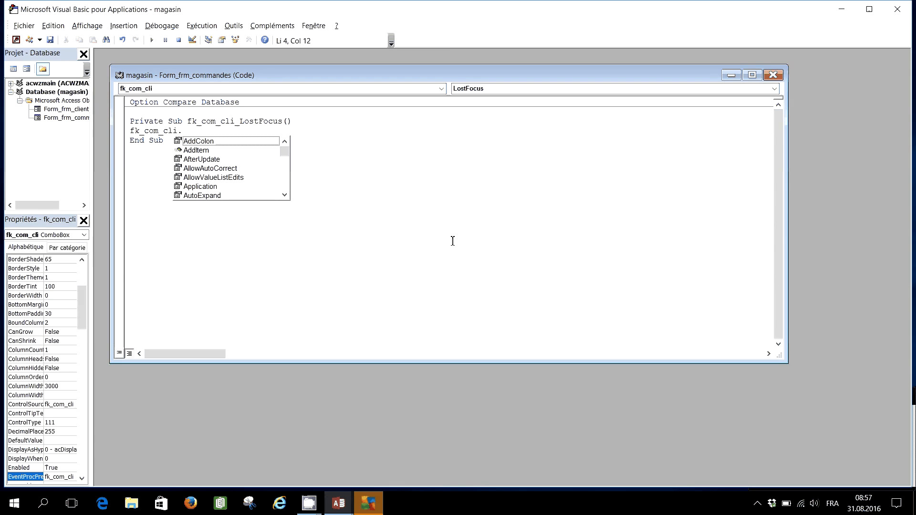
type("r")
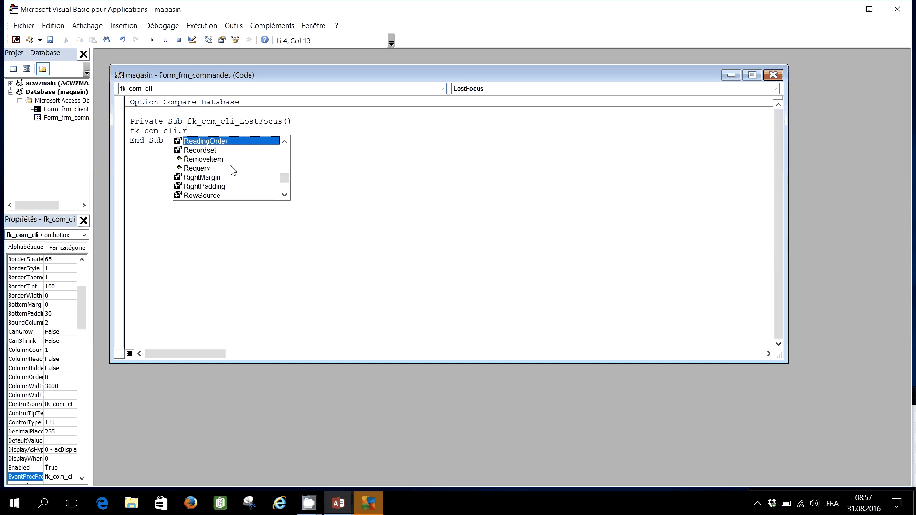
double_click(209, 170)
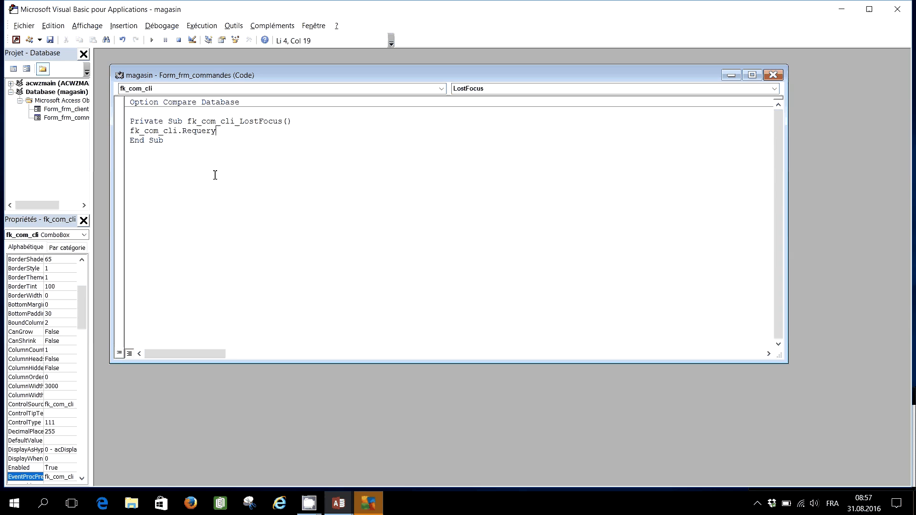
left_click(133, 131)
left_click(773, 75)
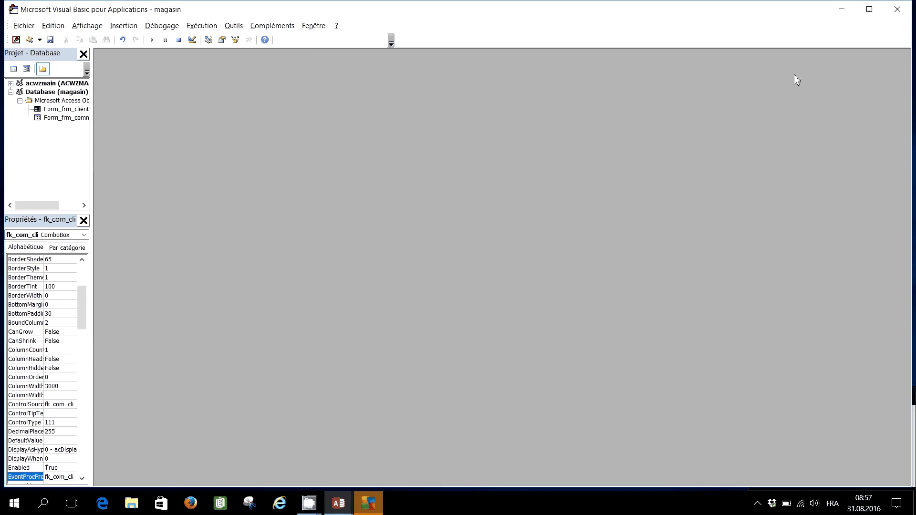
left_click(898, 13)
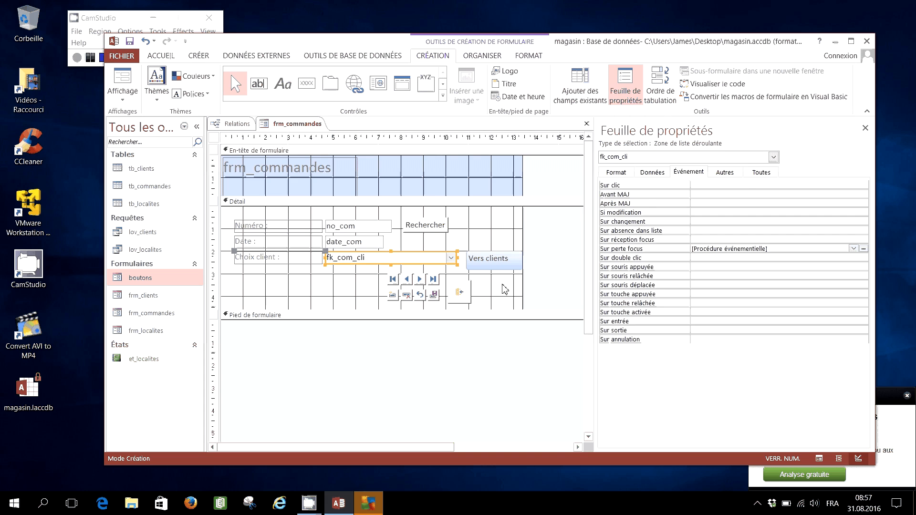
- Examine the events and the full property list of the Vers clients button
left_click(504, 289)
left_click(488, 258)
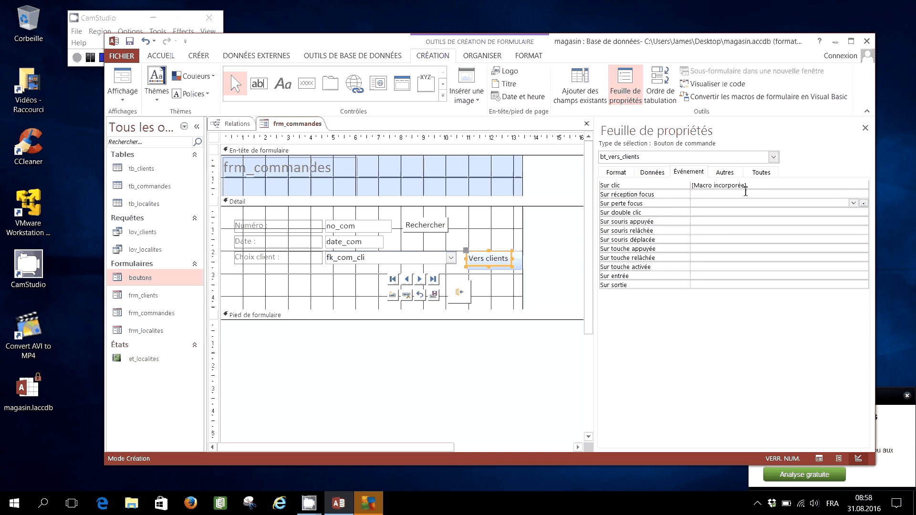
left_click(761, 172)
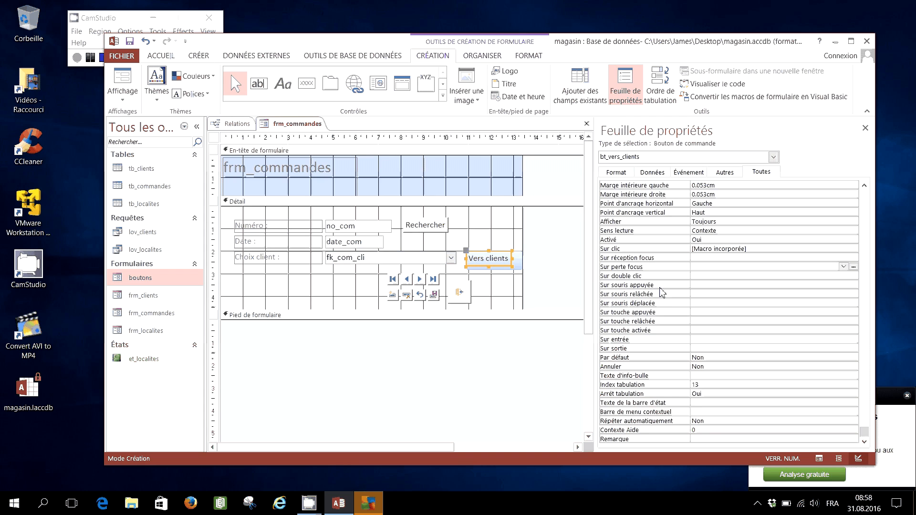
- Test frm_commandes in form view by entering an order number and opening the clients form through Vers clients
left_click(119, 81)
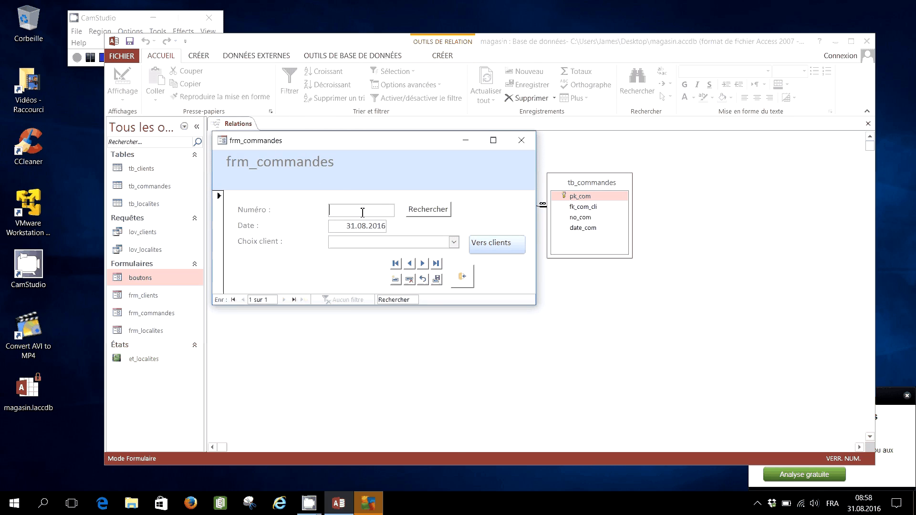
type("cmd_001")
left_click(363, 241)
left_click(454, 242)
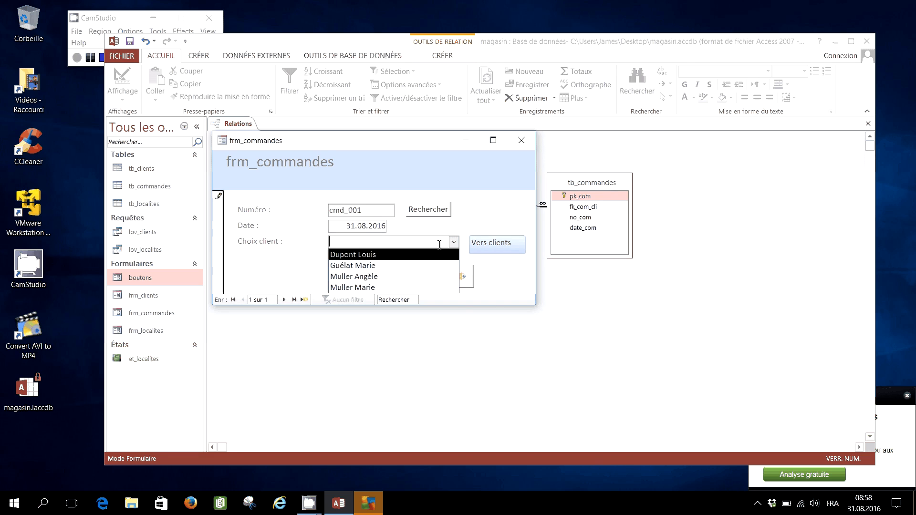
left_click(499, 245)
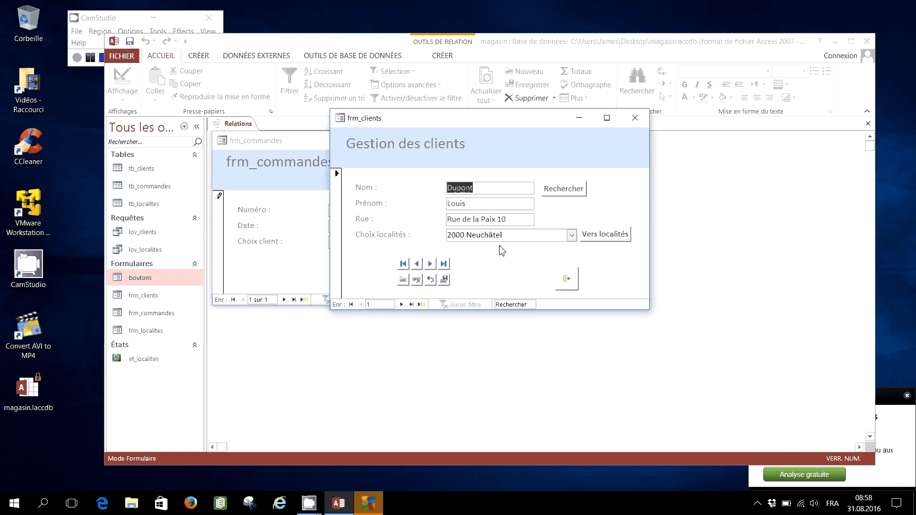
- Add a new client record in frm_clients with the client's surname, first name, street and locality, and save it
left_click(404, 281)
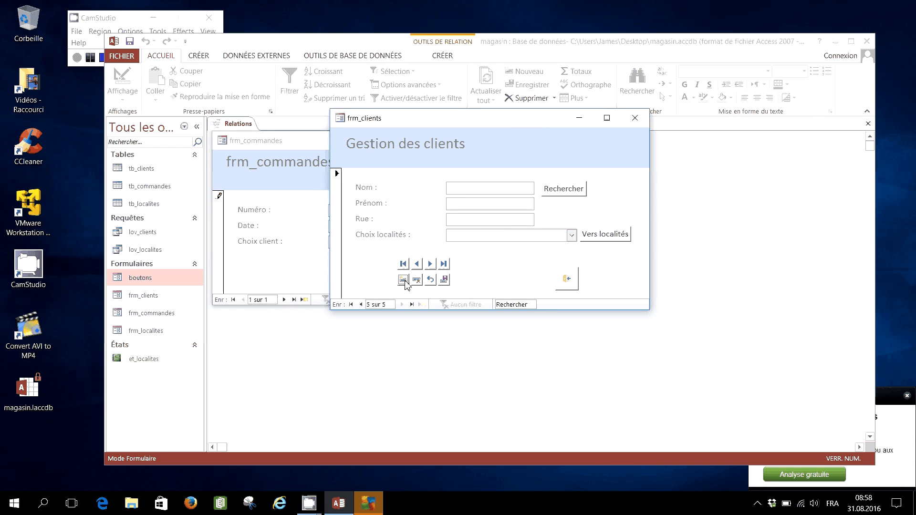
left_click(467, 192)
type("Gigon")
key("Tab")
type("Danie")
left_click(473, 221)
type("Rue du sud")
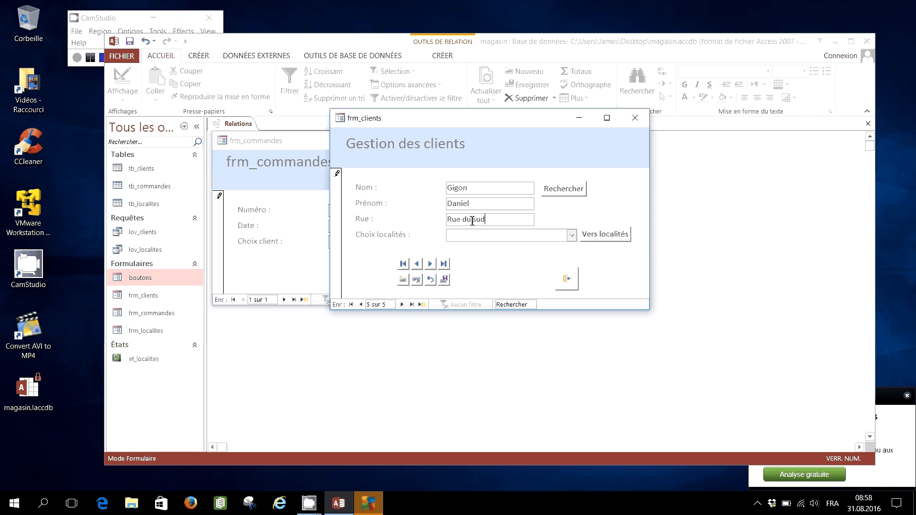
type(" 2")
left_click(572, 235)
left_click(492, 259)
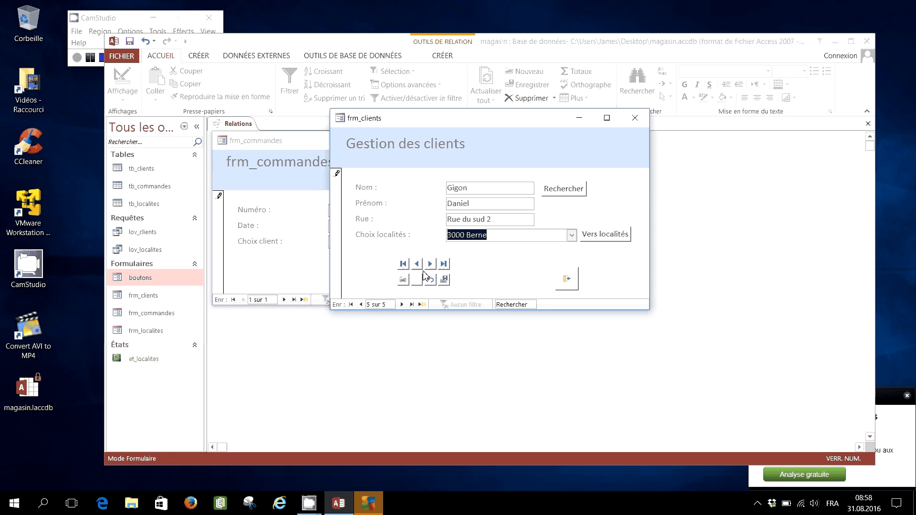
left_click(444, 280)
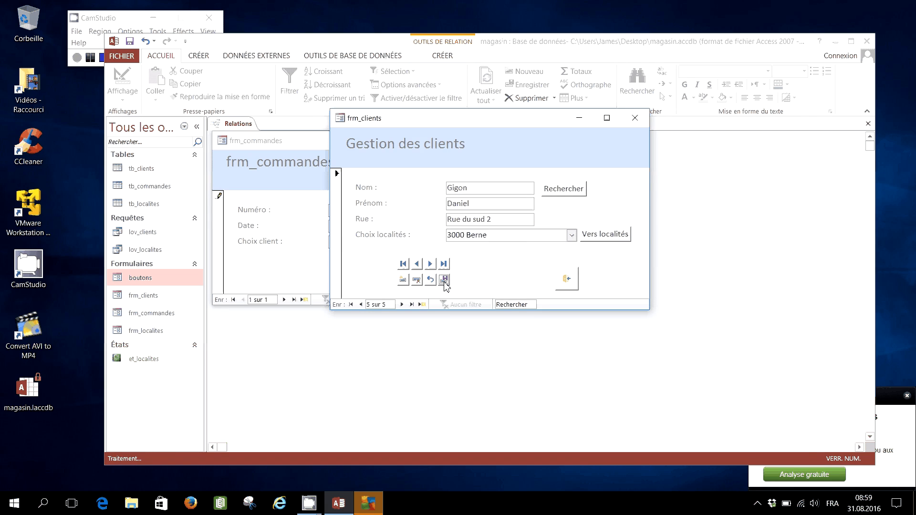
- Check the Choix client list in frm_commandes and look up the new client's record through Vers clients
left_click(454, 245)
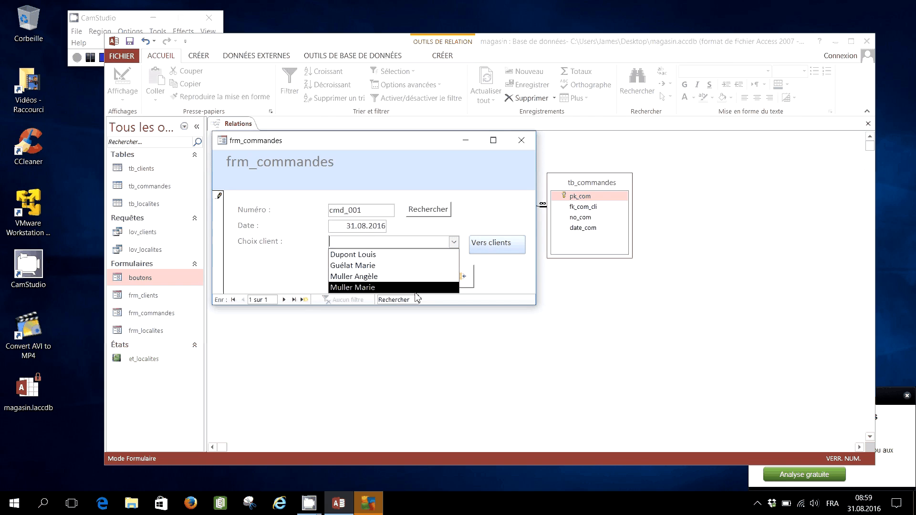
left_click(477, 224)
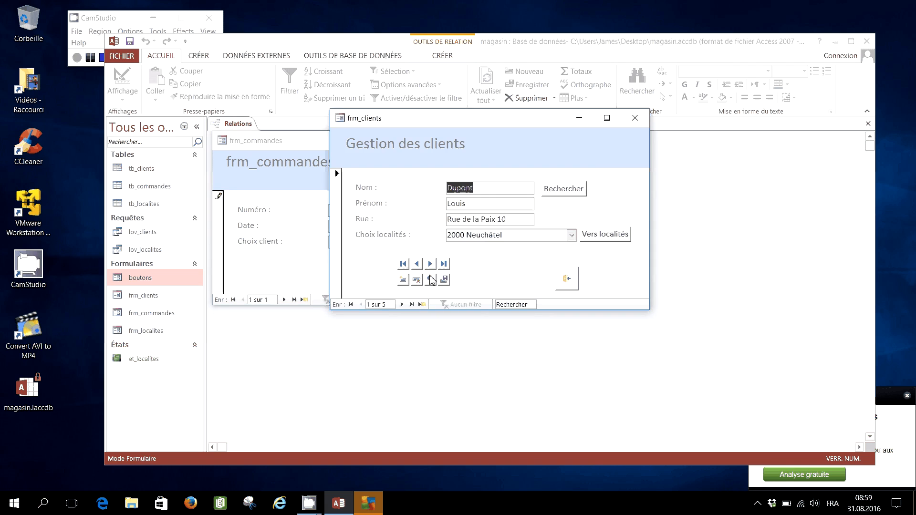
left_click(430, 264)
left_click(430, 264)
left_click(430, 264)
left_click(430, 264)
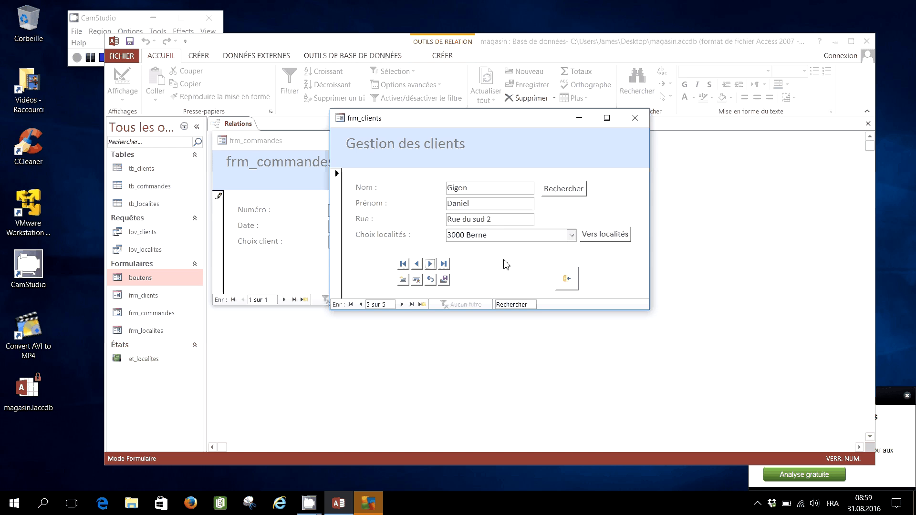
left_click(567, 278)
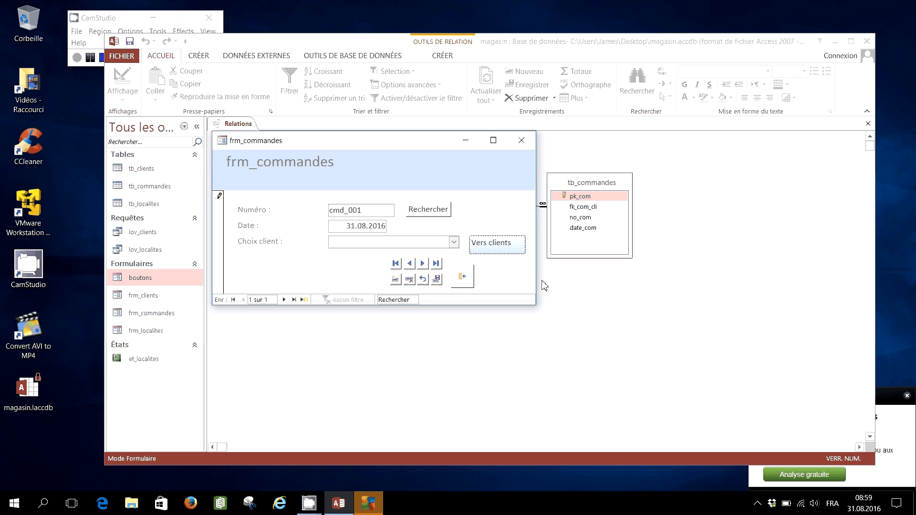
- Assign the newly added client to order cmd_001 and close frm_commandes, saving the changes to the form and the relations
left_click(454, 243)
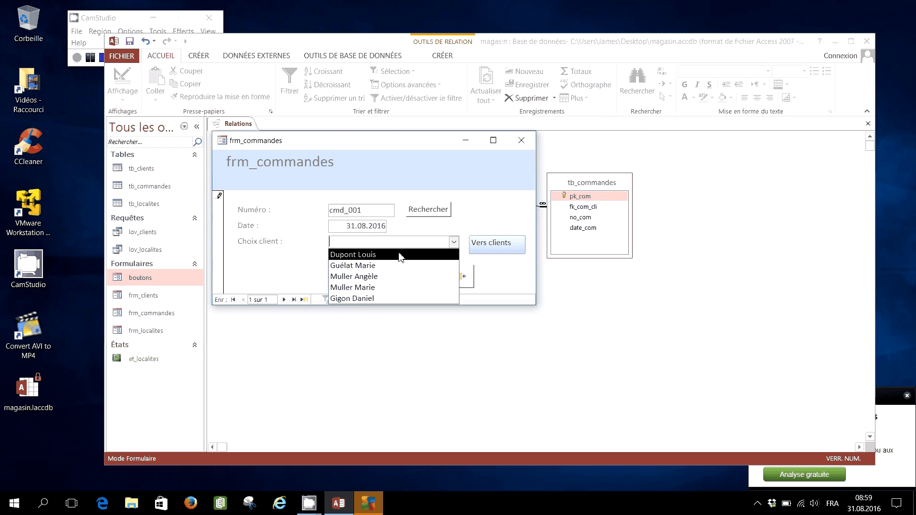
left_click(365, 298)
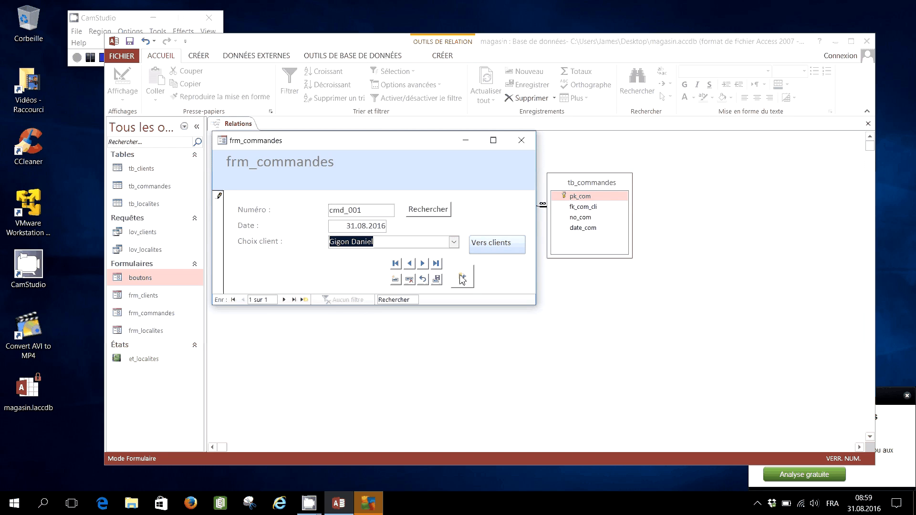
left_click(422, 264)
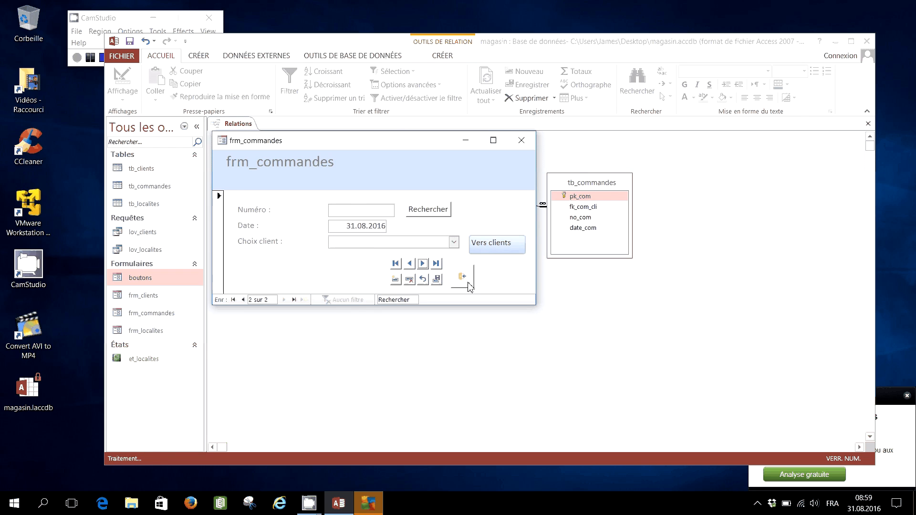
left_click(466, 280)
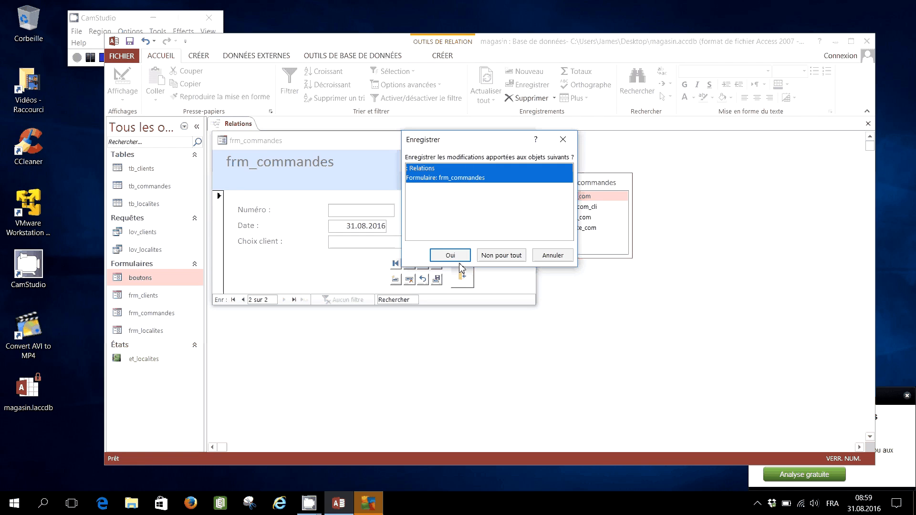
left_click(458, 260)
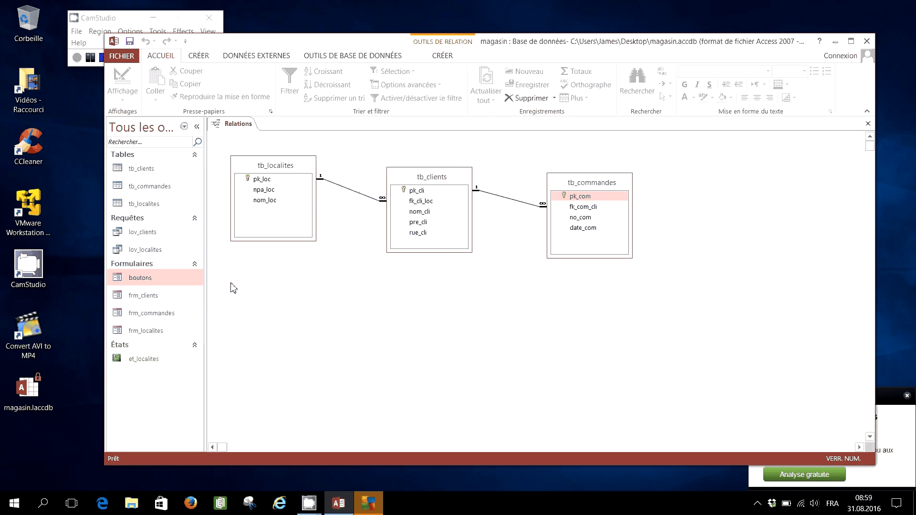
- In design view of frm_commandes, widen the header label to about 9.4 cm and change its text to "Gestion des commandes"
right_click(152, 315)
left_click(172, 350)
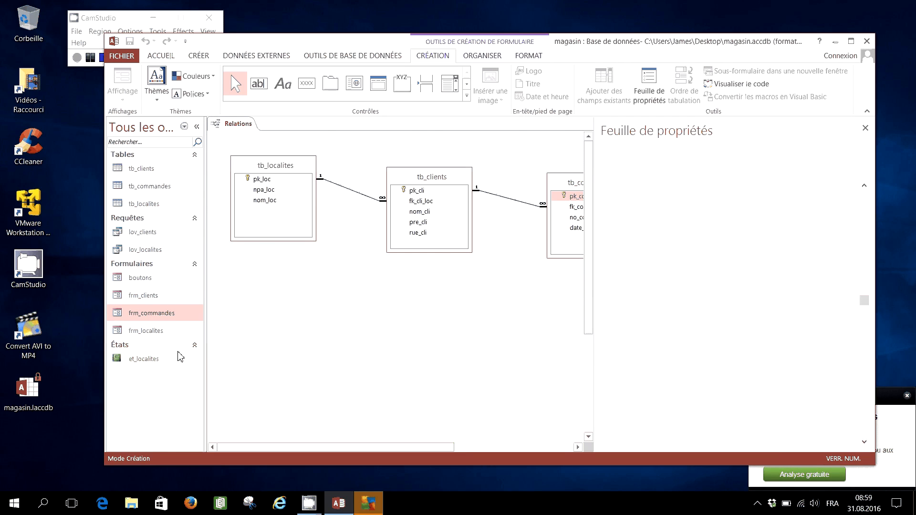
left_click(352, 180)
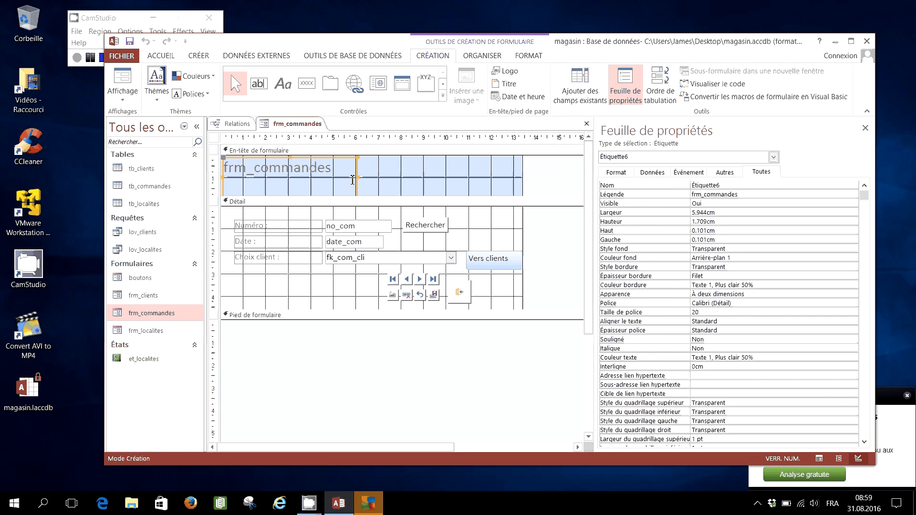
left_click_drag(358, 178, 435, 178)
double_click(340, 169)
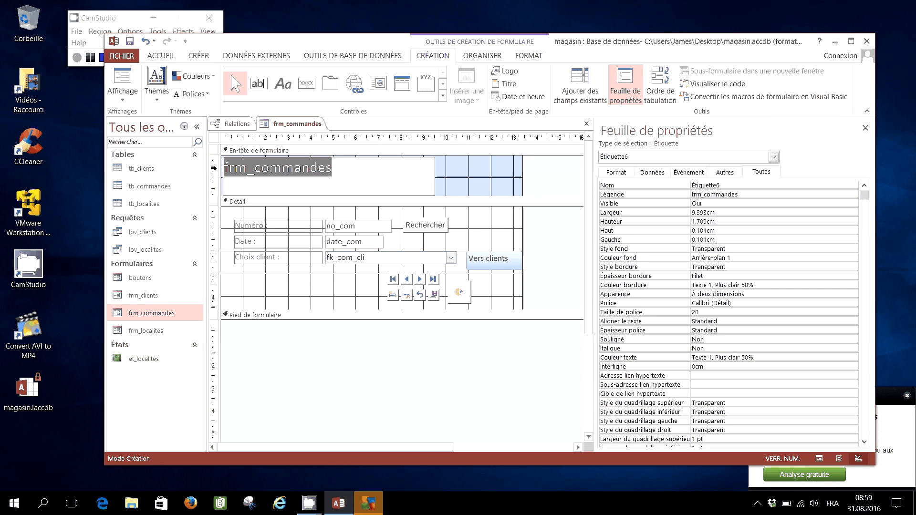
type("Ges")
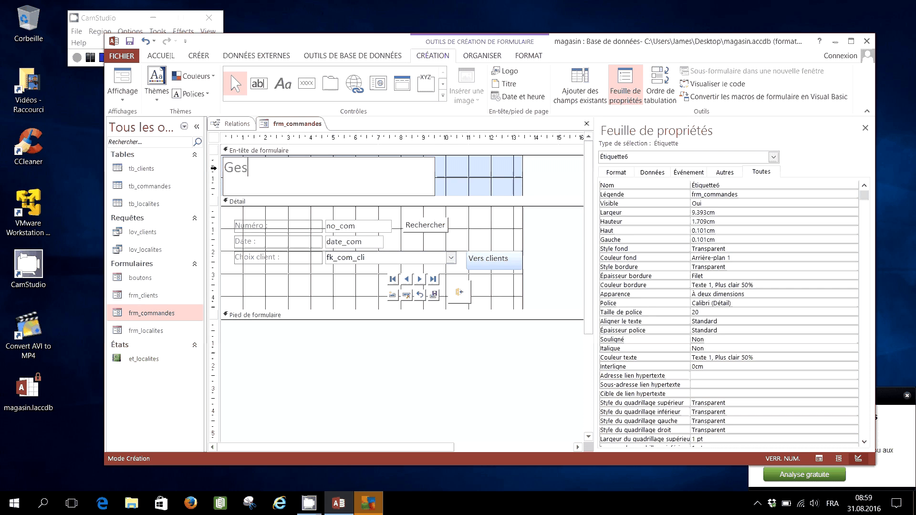
type("tion des commandes")
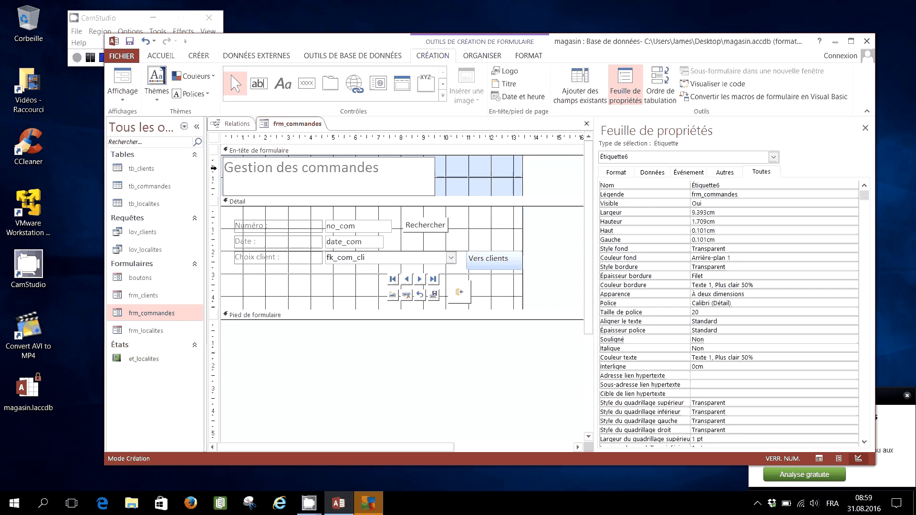
left_click(305, 349)
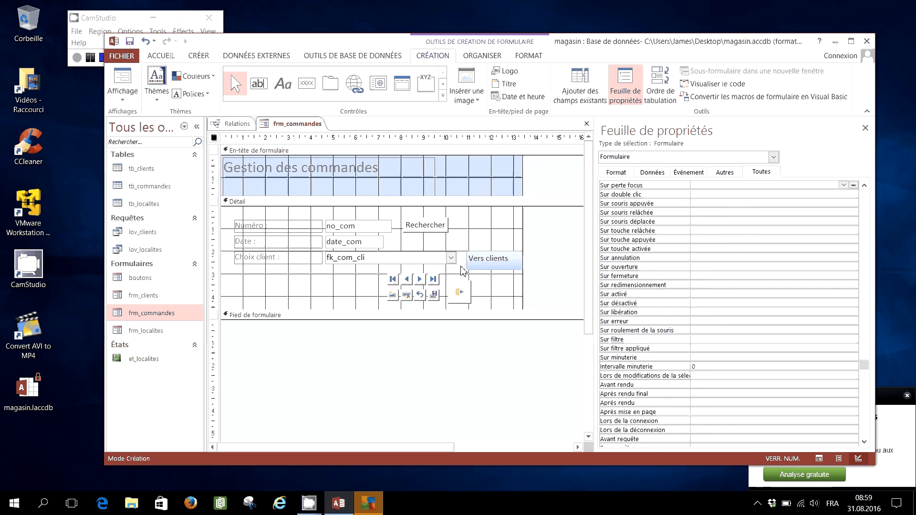
- Set Utiliser le thème to Non for the Vers clients button and display frm_commandes in form view
left_click(486, 260)
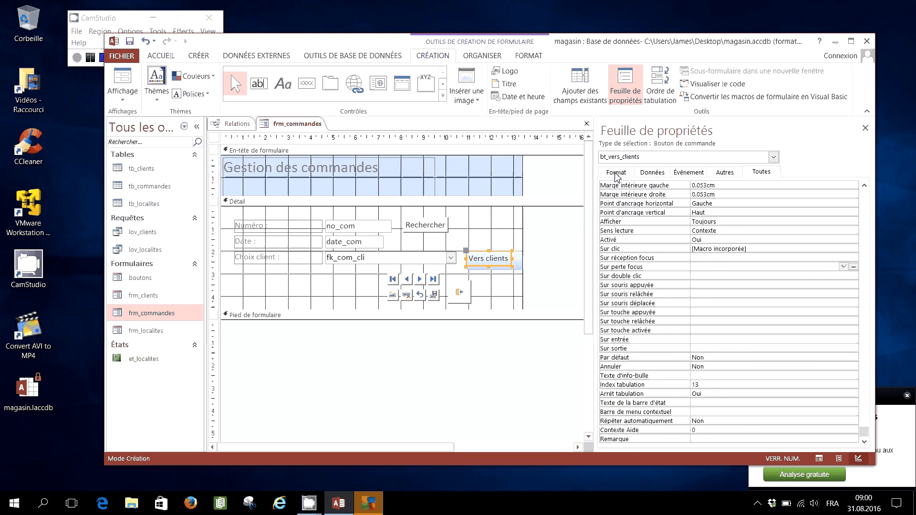
left_click(616, 172)
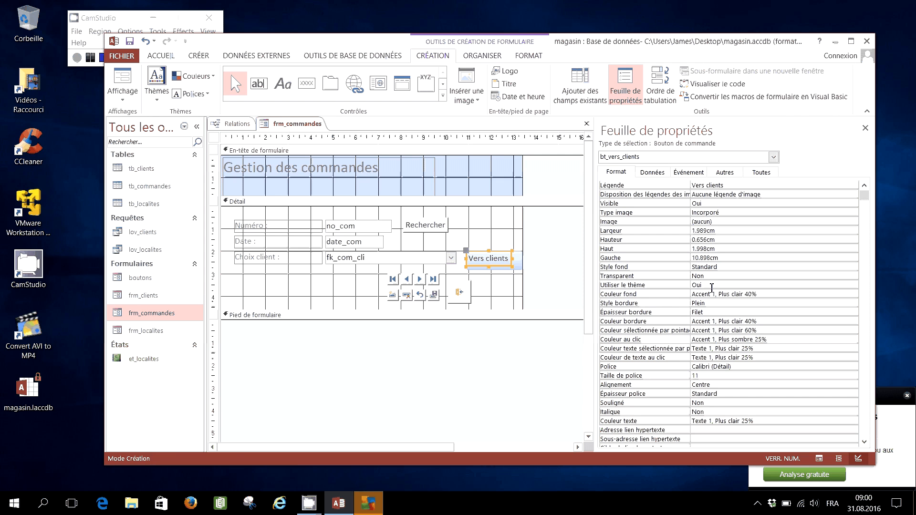
left_click(711, 288)
left_click(854, 286)
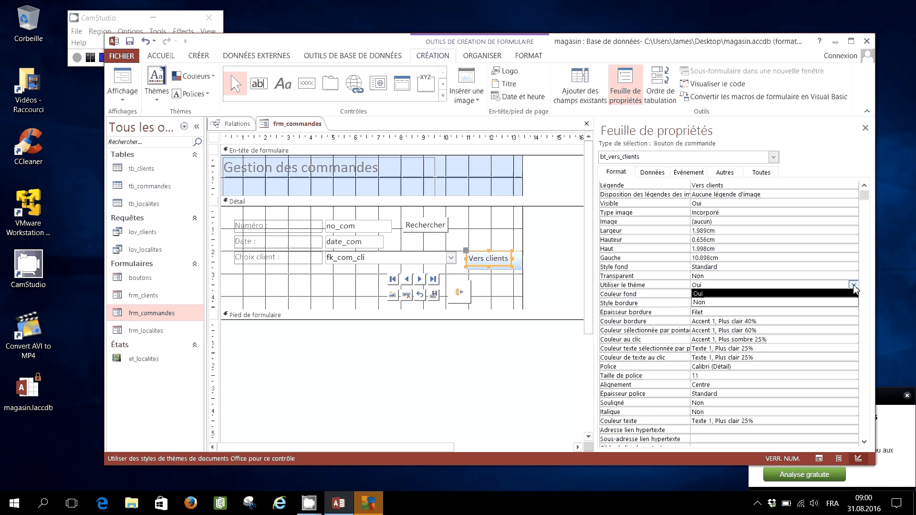
left_click(850, 302)
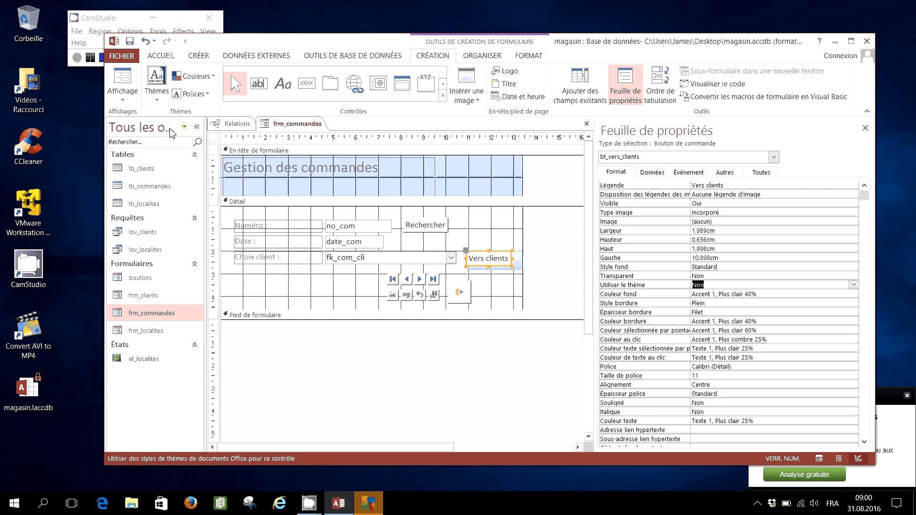
left_click(122, 84)
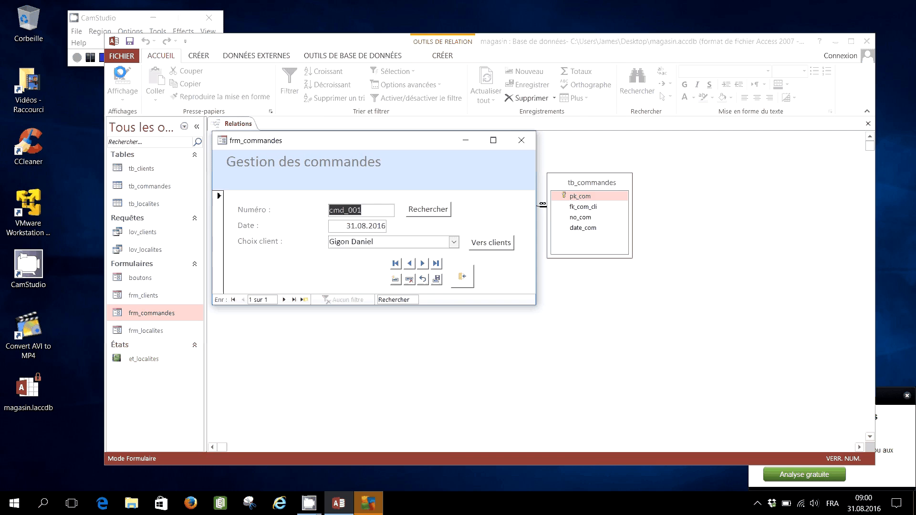